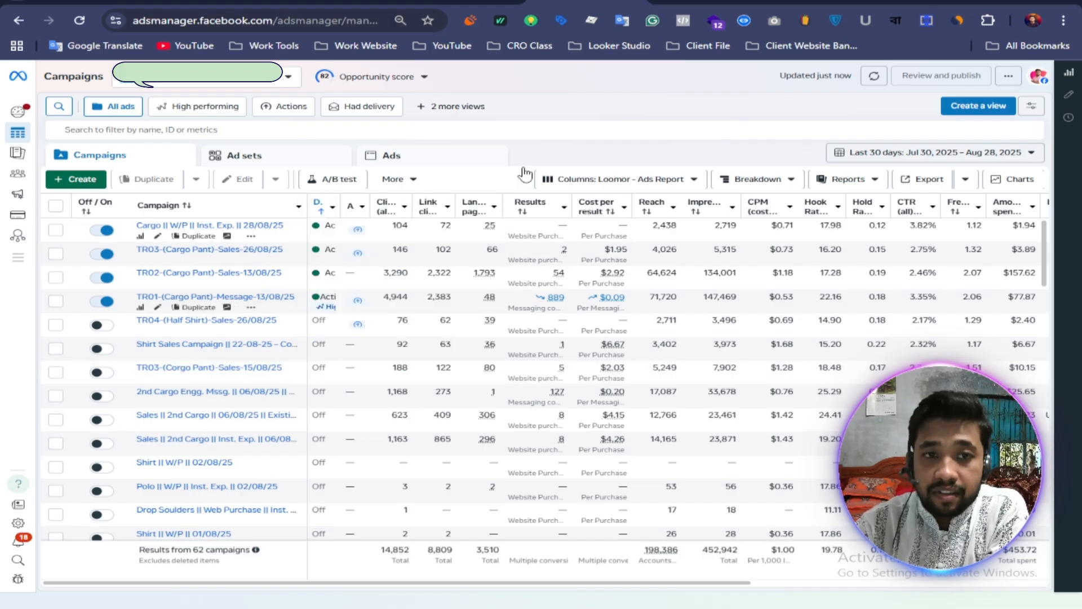
Create a new auction campaign with the Sales objective
left_click(105, 180)
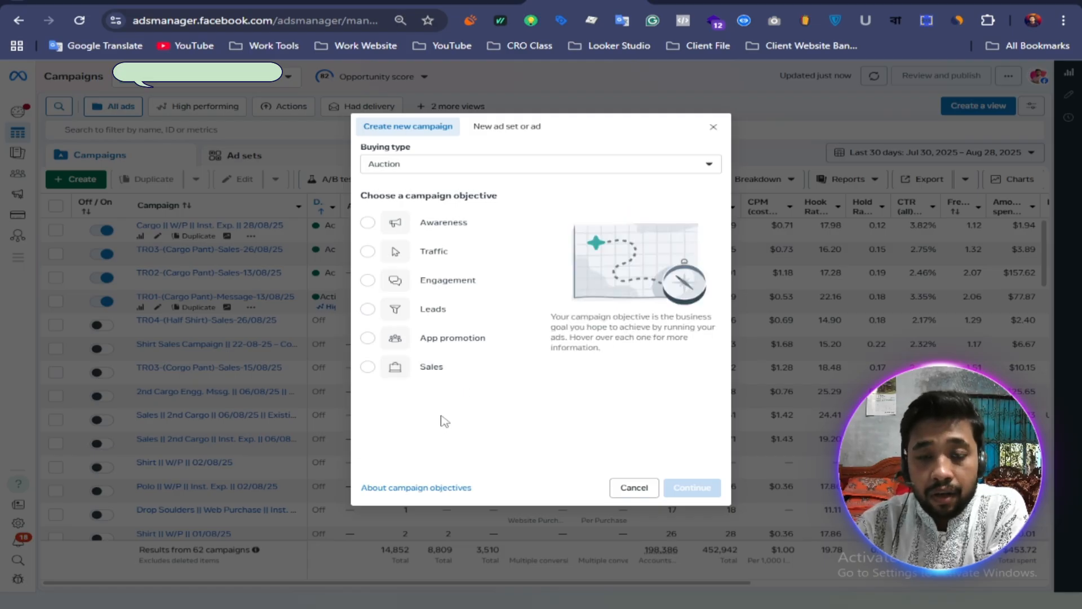
left_click(436, 374)
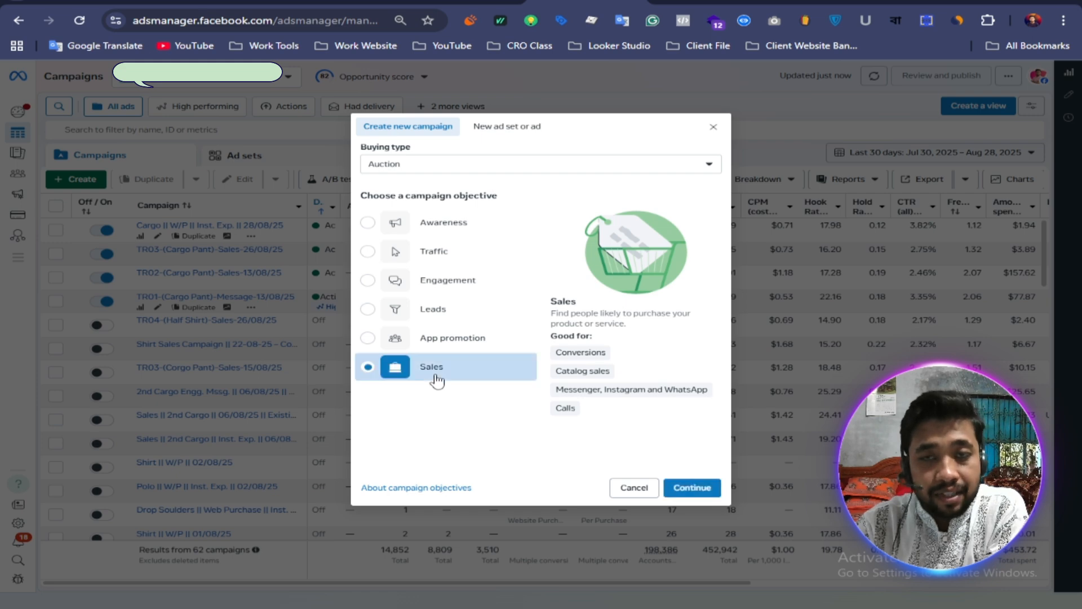
left_click(690, 493)
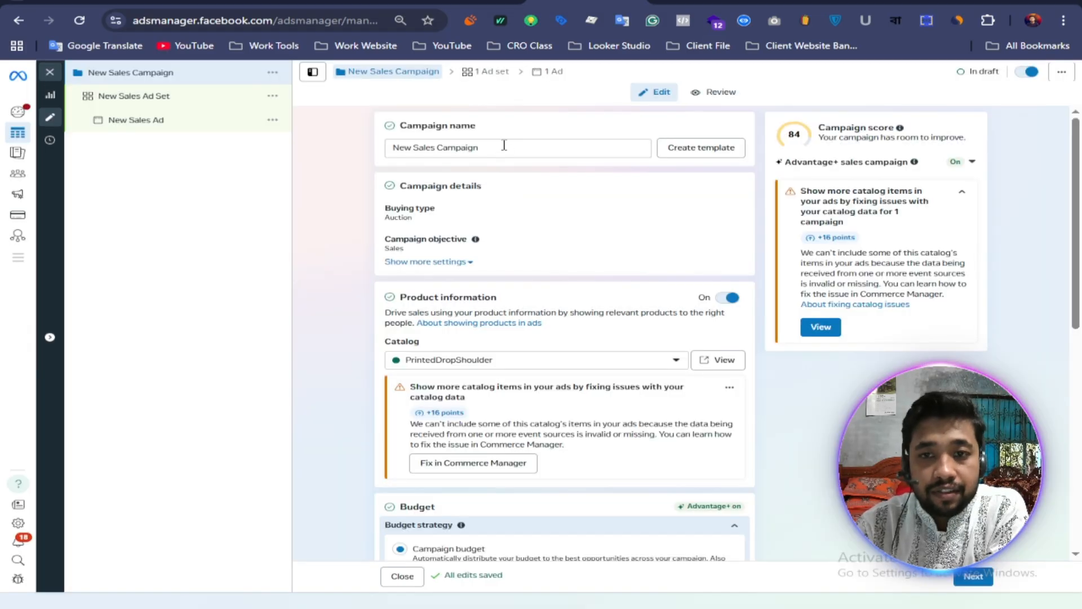
Replace the default campaign name with the suggested existing name TR03-(Corgo Pant)-Sales-15/08/25
left_click(504, 146)
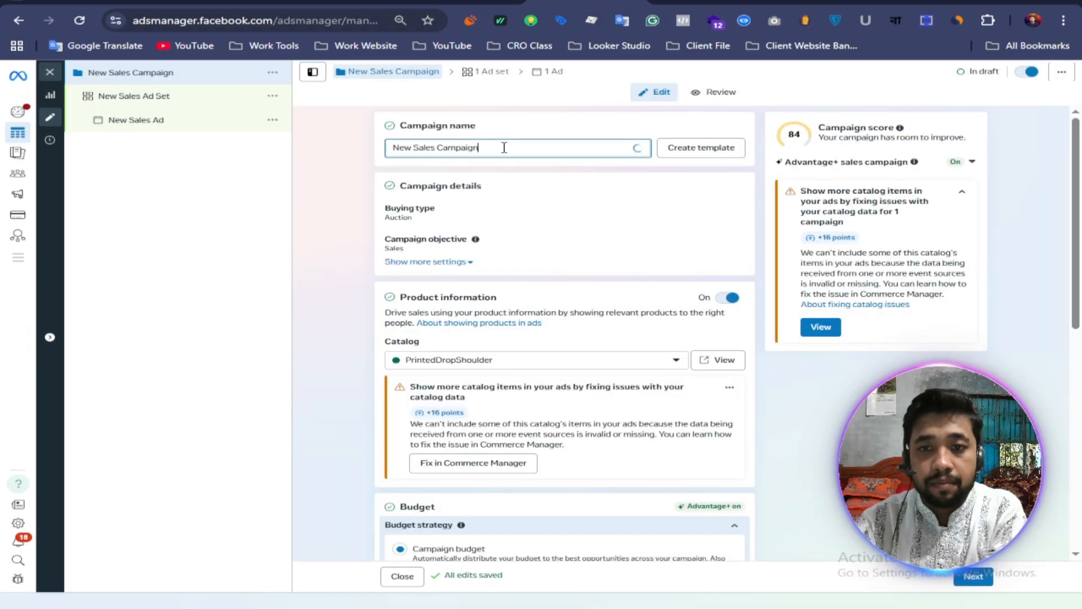
key("BackSpace")
key("BackSpace")
key("BackSpace")
key("BackSpace")
key("BackSpace")
key("BackSpace")
key("BackSpace")
key("BackSpace")
key("BackSpace")
key("BackSpace")
key("BackSpace")
key("BackSpace")
key("BackSpace")
key("BackSpace")
key("BackSpace")
key("BackSpace")
key("BackSpace")
key("BackSpace")
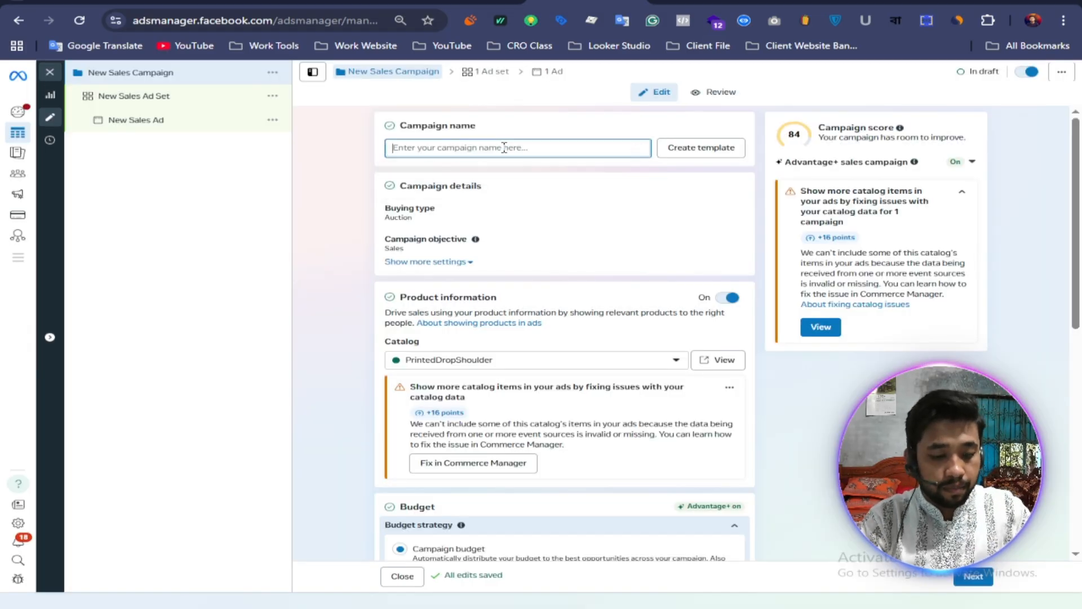
type("TR05")
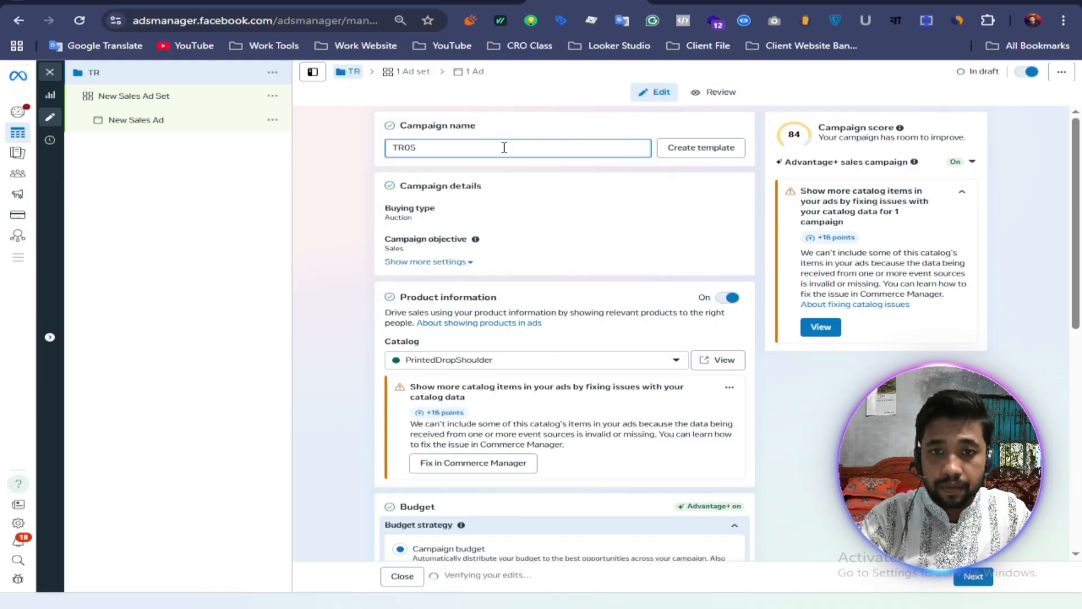
key("BackSpace")
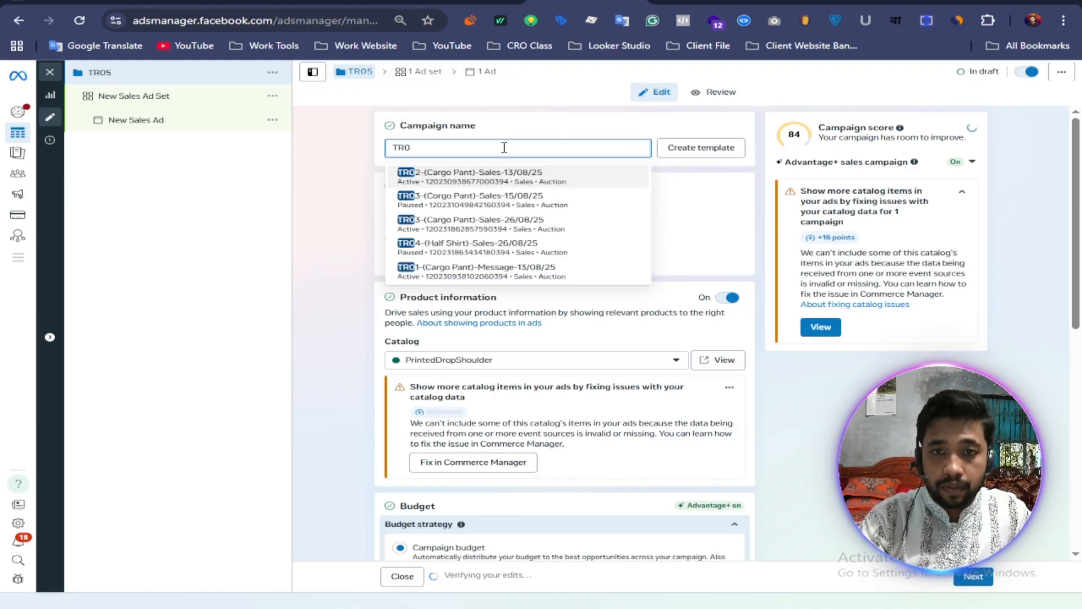
type("3")
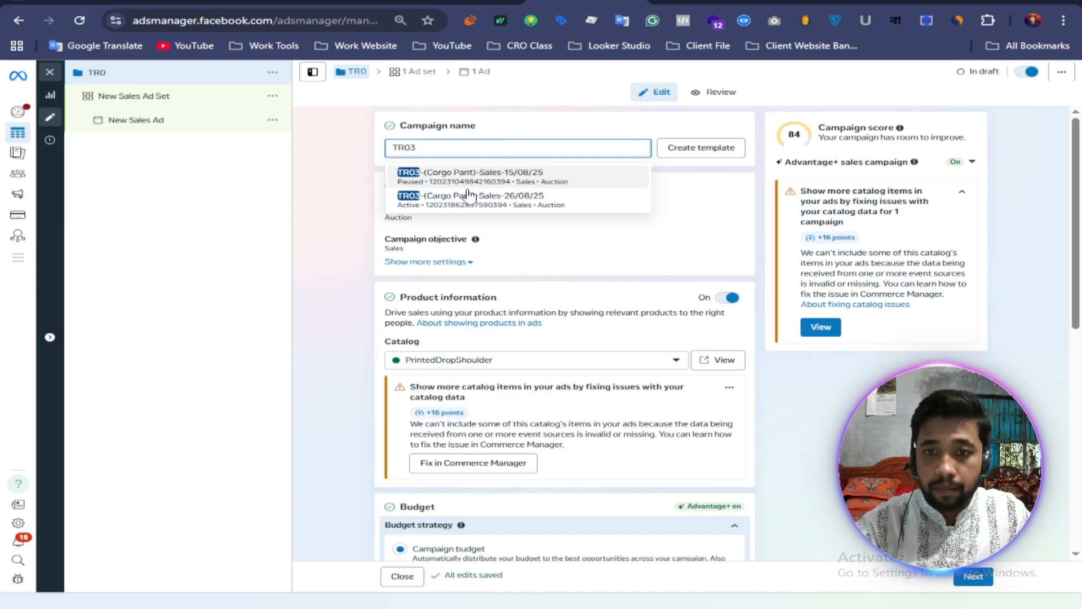
left_click(477, 184)
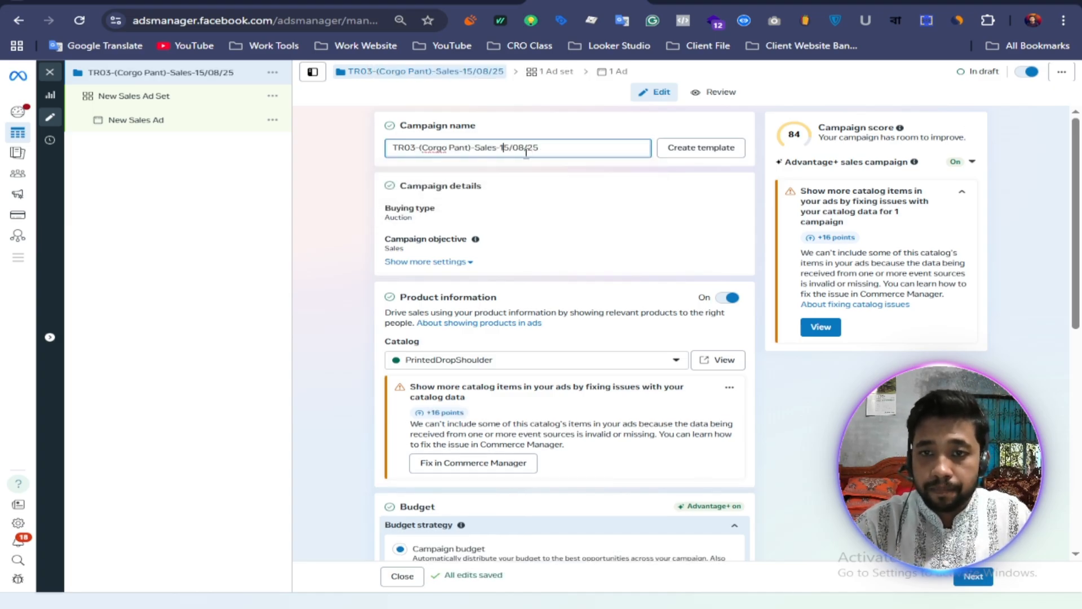
Change the campaign name's date to 29/08/25 and its prefix to TR05
key("BackSpace")
key("BackSpace")
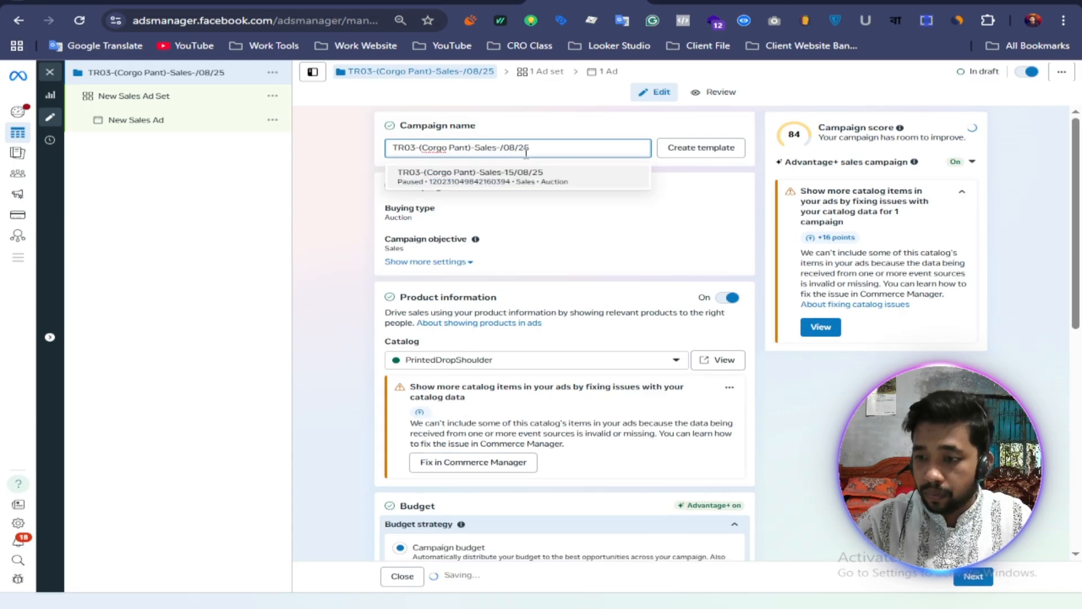
type("29")
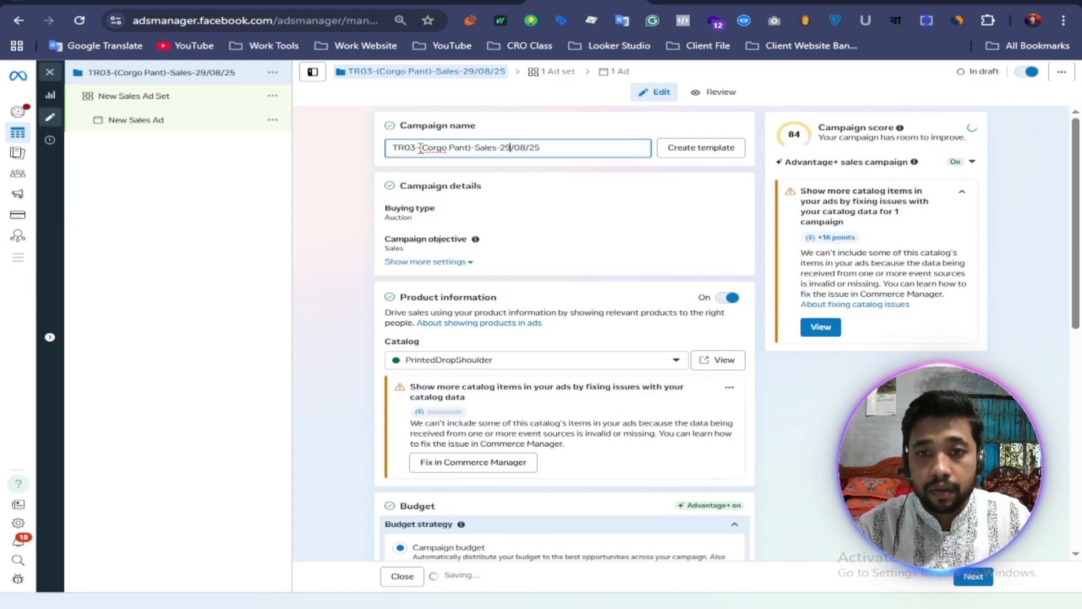
left_click(415, 147)
key("BackSpace")
type("5")
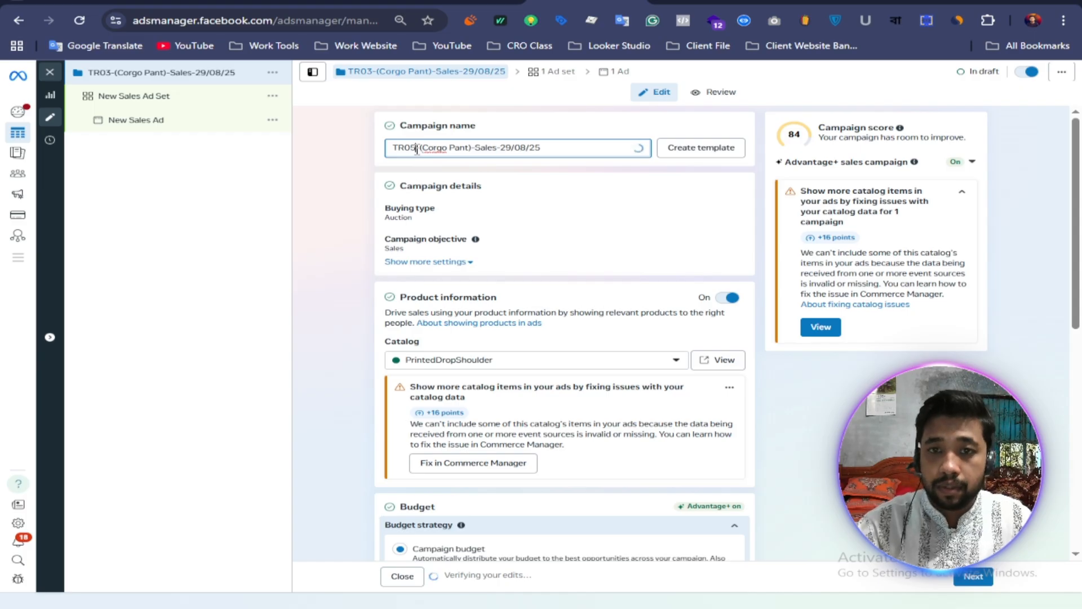
left_click(363, 223)
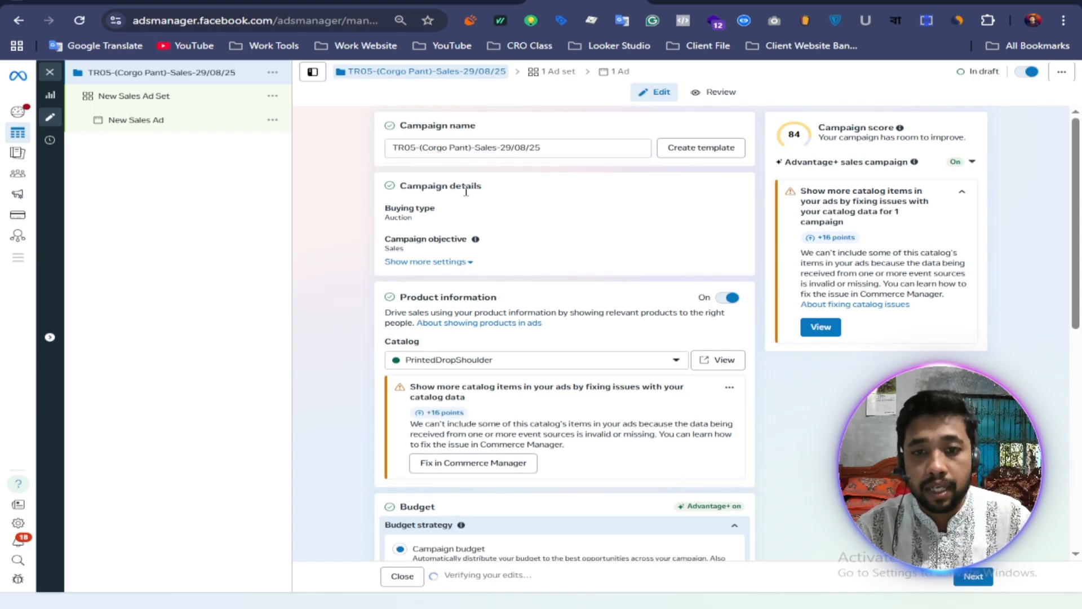
Turn off product information for the campaign so that no catalog is used
scroll(468, 195, "down", 1)
left_click(676, 293)
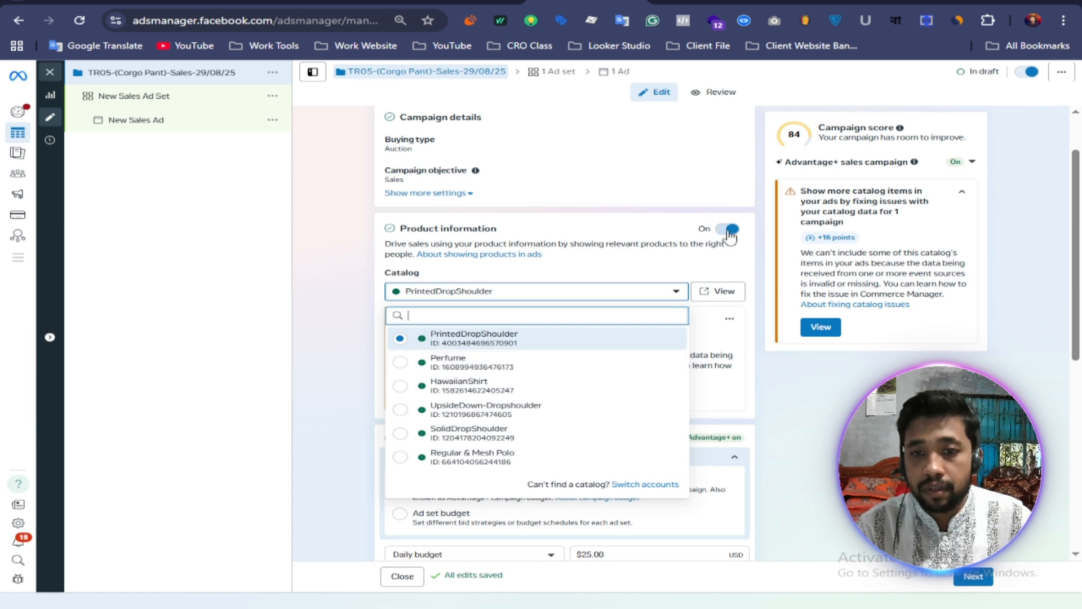
left_click(731, 236)
left_click(727, 239)
scroll(330, 318, "up", 1)
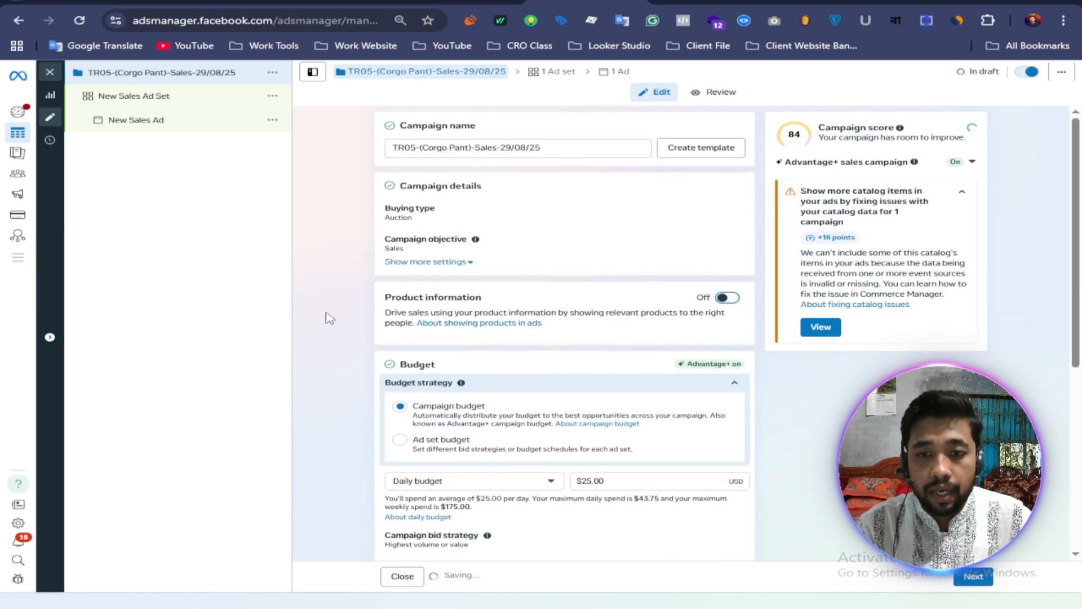
Set the campaign's daily budget to $15.00
scroll(332, 313, "down", 3)
left_click(637, 276)
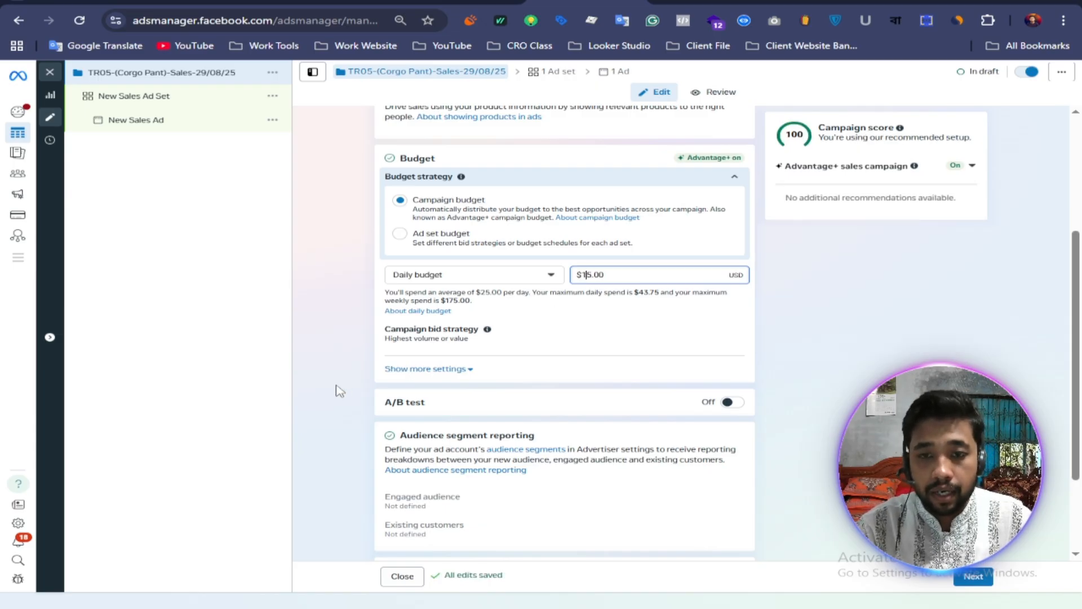
type("1")
Choose Highest volume or value as the campaign bid strategy and continue to the ad set settings
left_click(732, 338)
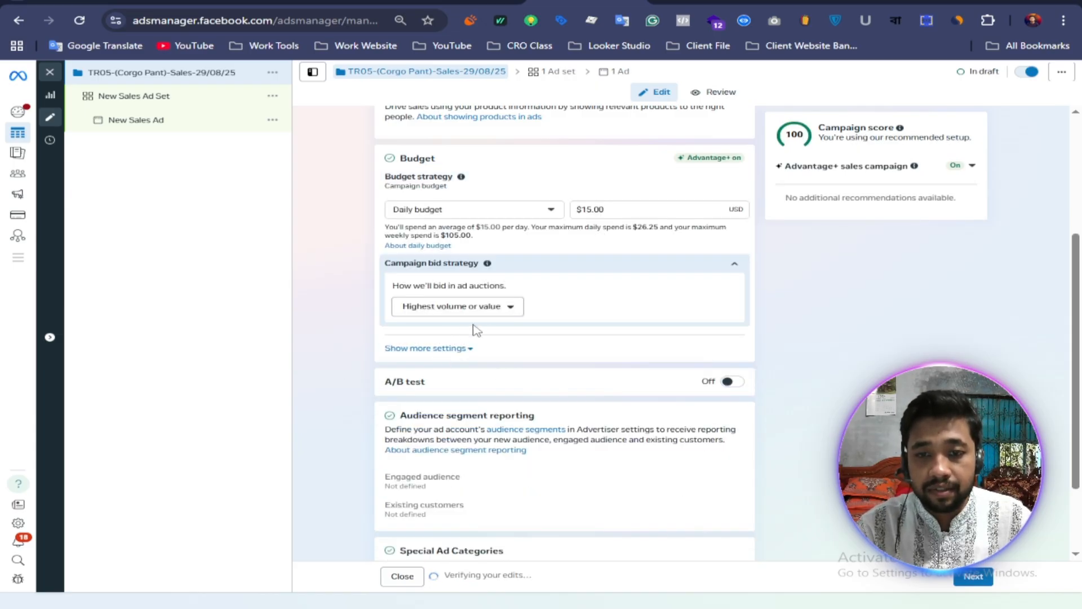
left_click(495, 308)
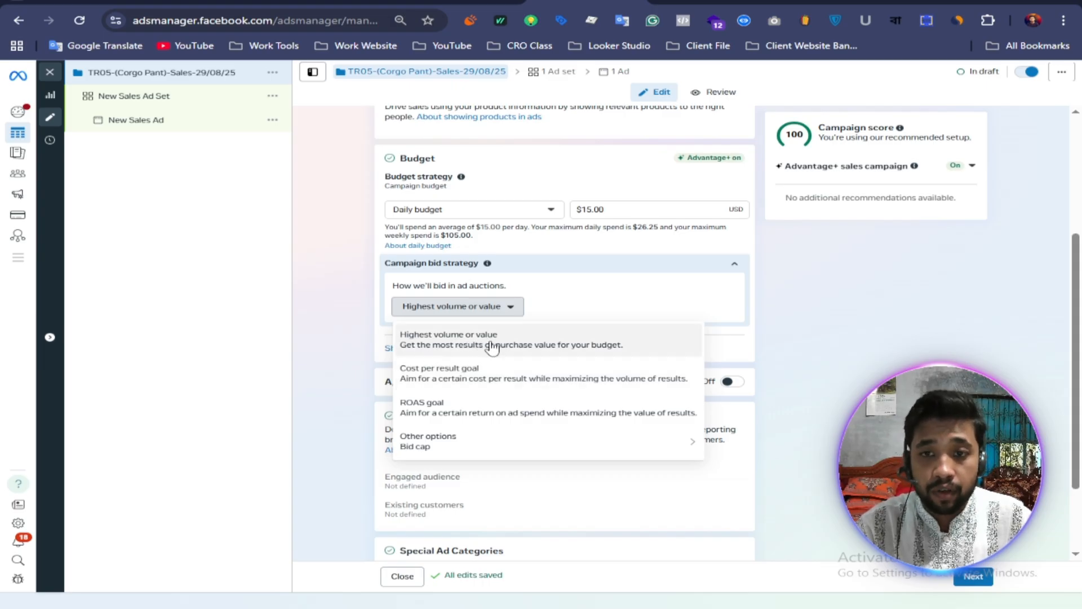
left_click(455, 345)
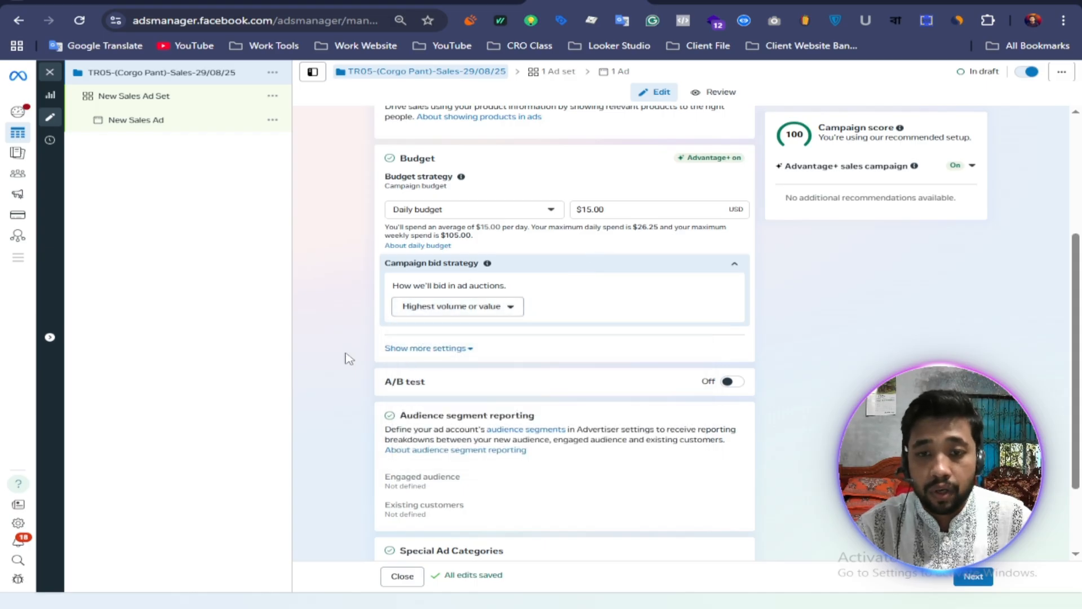
scroll(575, 331, "down", 2)
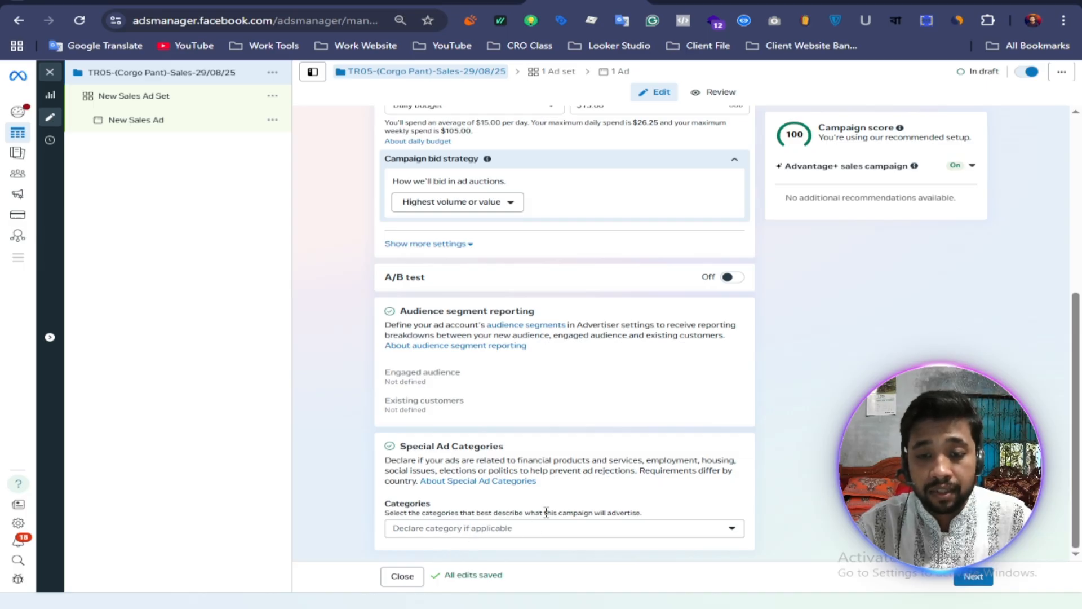
left_click(983, 575)
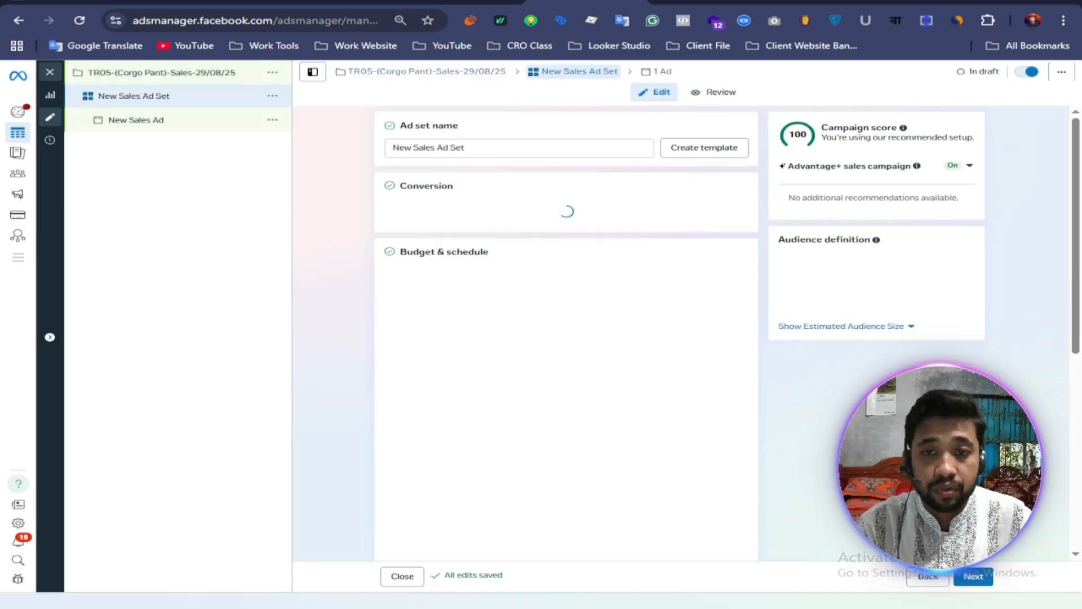
Name the ad set "1 - Ad Set - (Interest Based Audience)"
left_click(439, 147)
key("BackSpace")
key("BackSpace")
key("BackSpace")
key("BackSpace")
key("BackSpace")
key("BackSpace")
key("BackSpace")
key("BackSpace")
key("BackSpace")
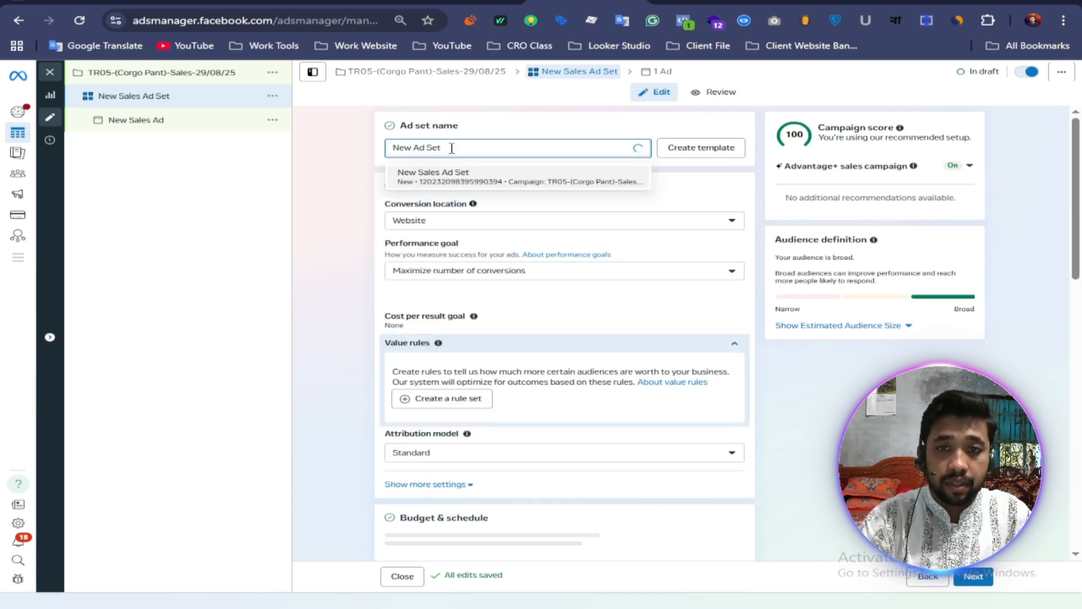
type("1")
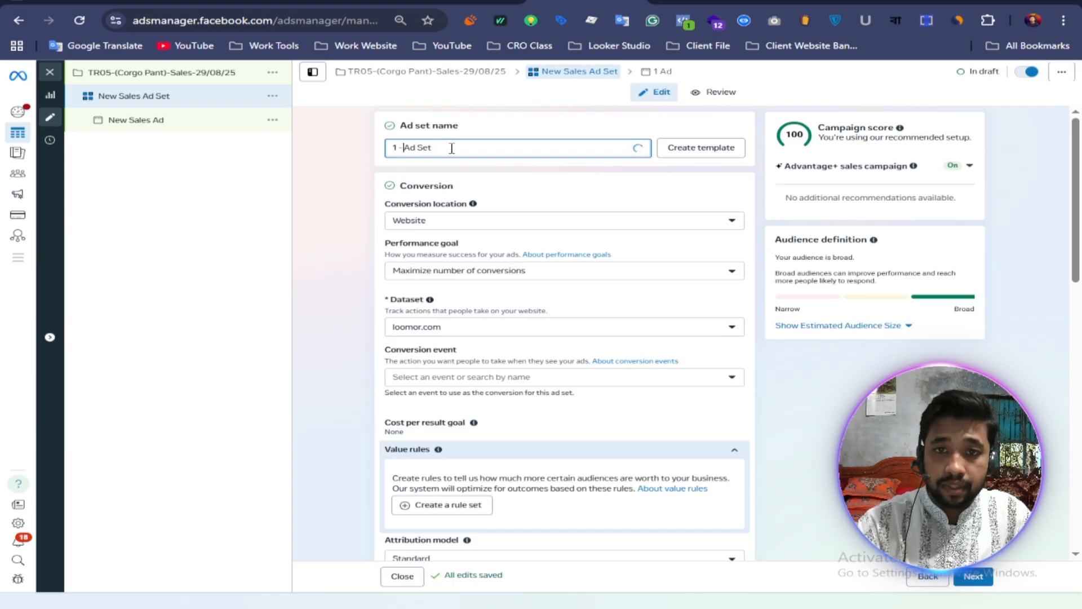
left_click(475, 197)
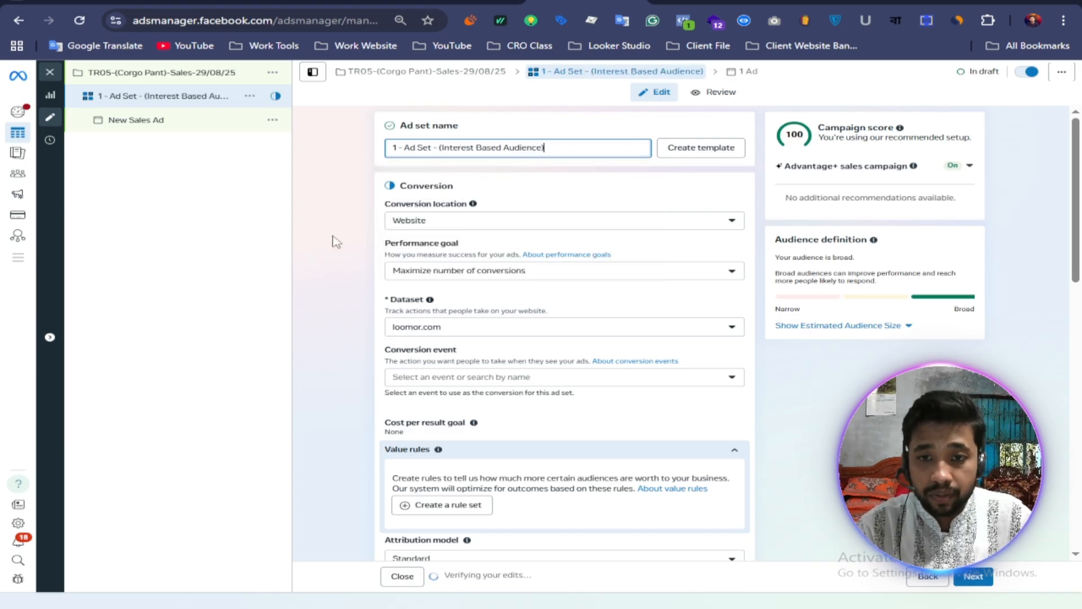
Select Purchase as the ad set's conversion event
left_click(435, 377)
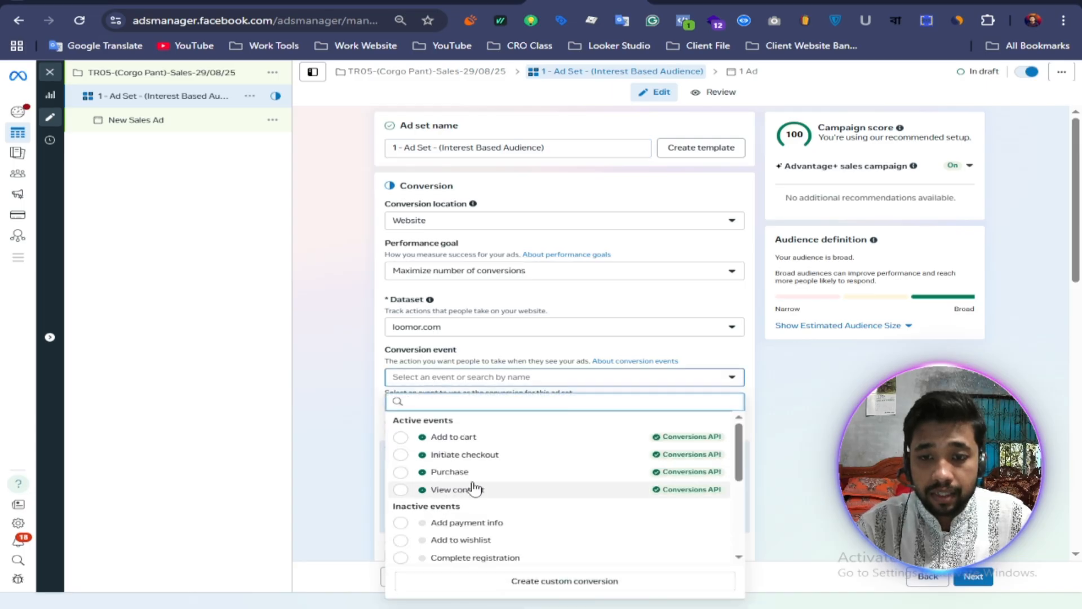
left_click(450, 472)
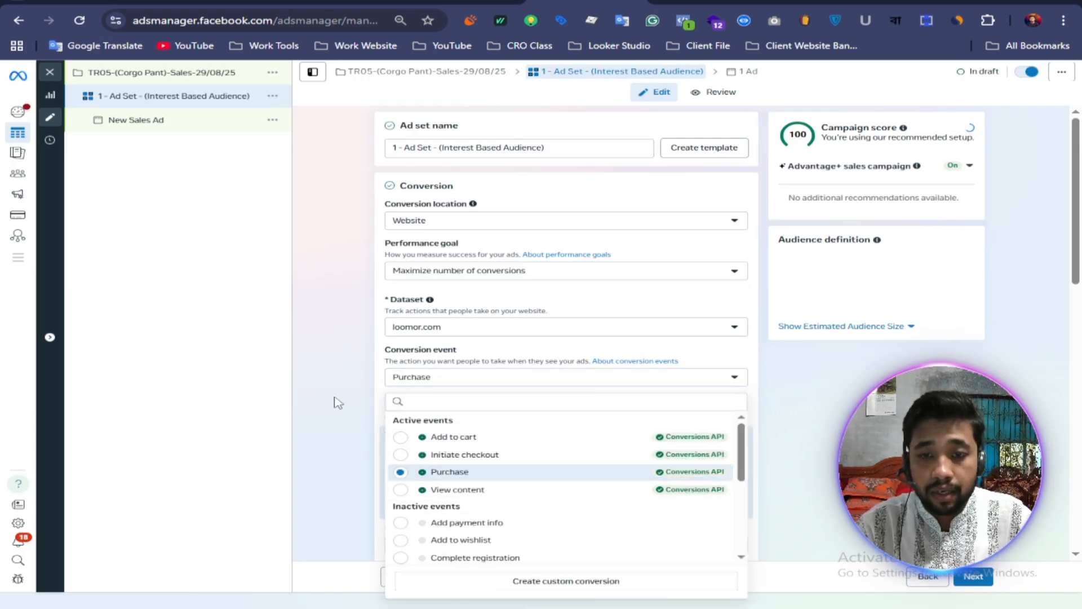
left_click(335, 401)
Expand the audience controls and check the location and minimum age settings
scroll(335, 400, "down", 10)
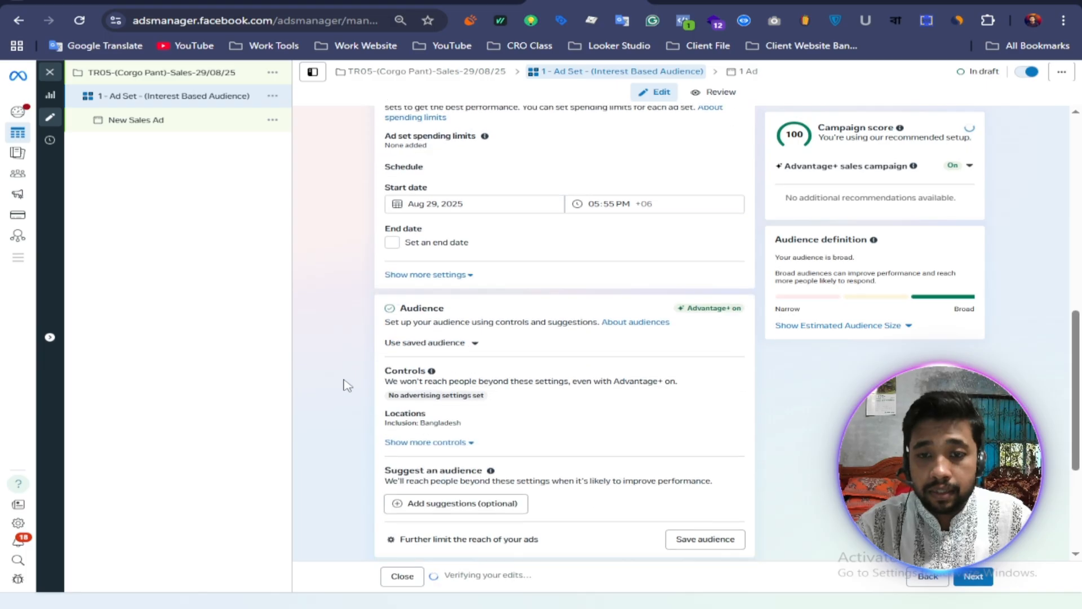
scroll(433, 340, "down", 1)
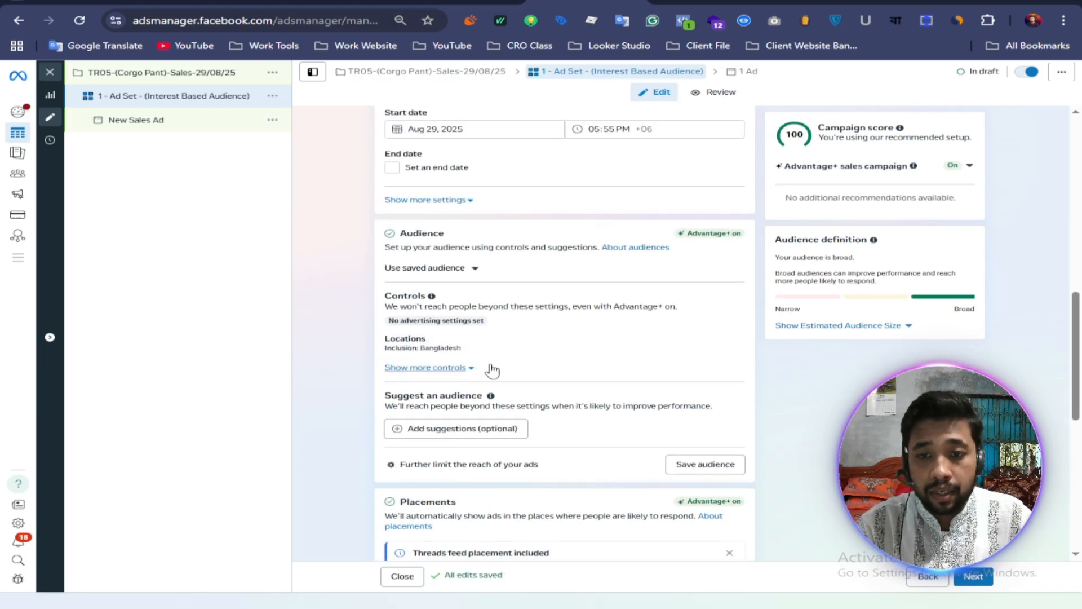
left_click(465, 369)
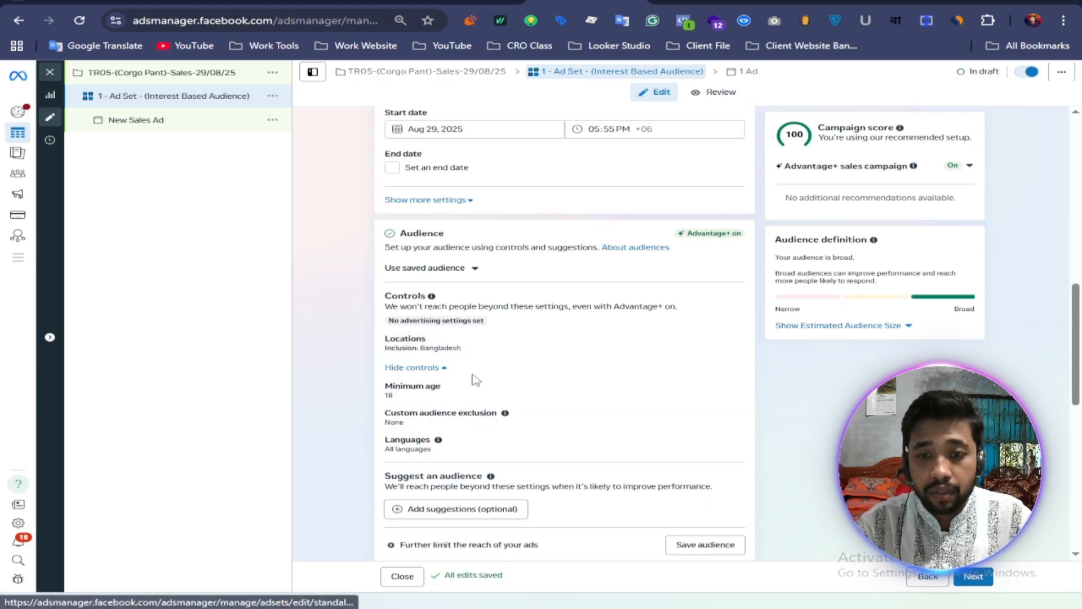
left_click(736, 342)
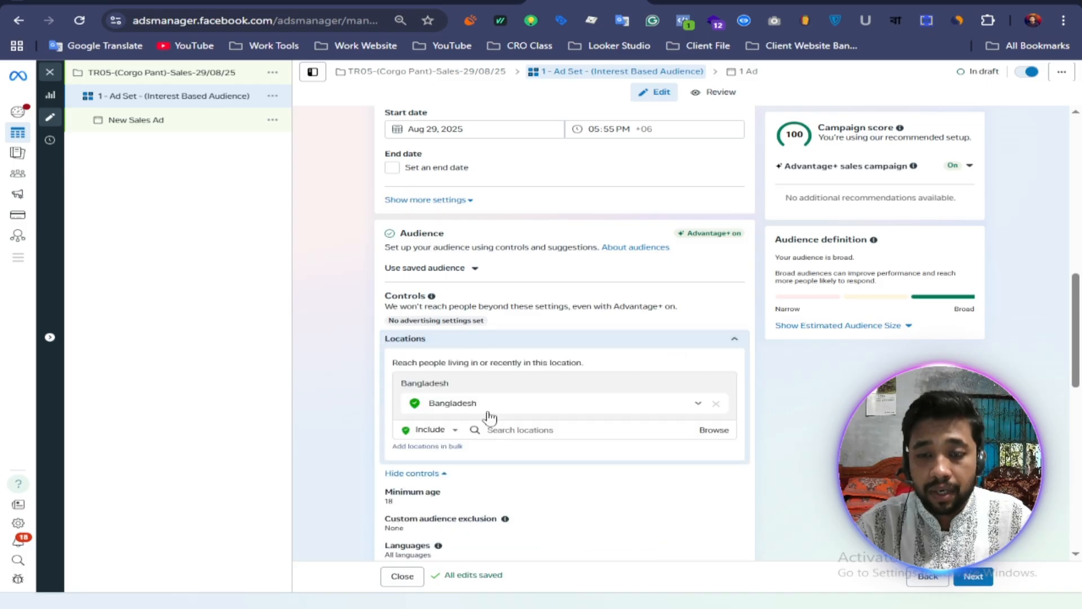
scroll(596, 341, "down", 3)
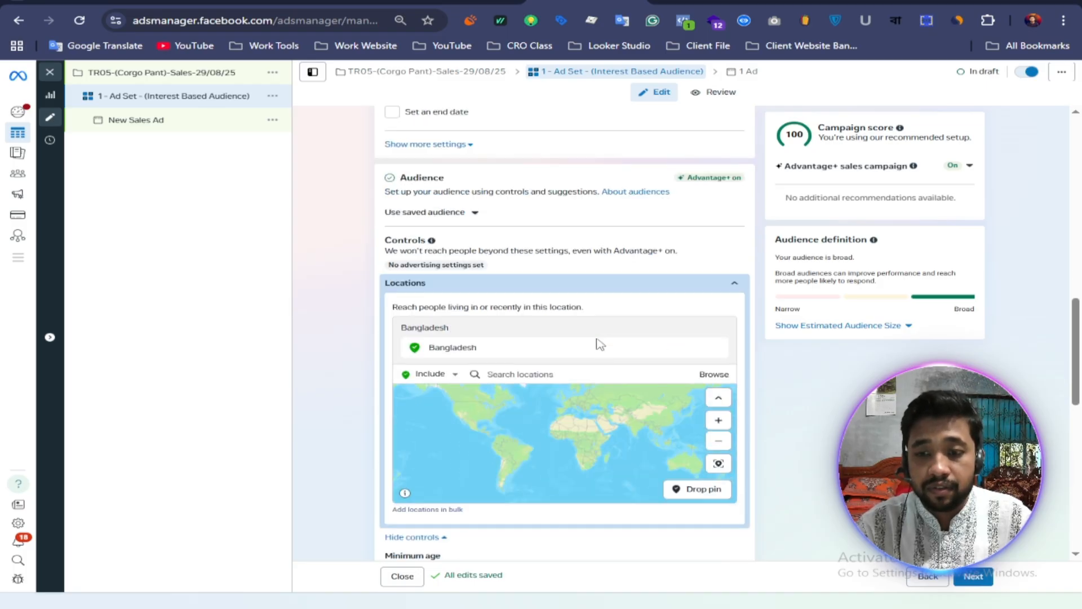
scroll(354, 406, "down", 2)
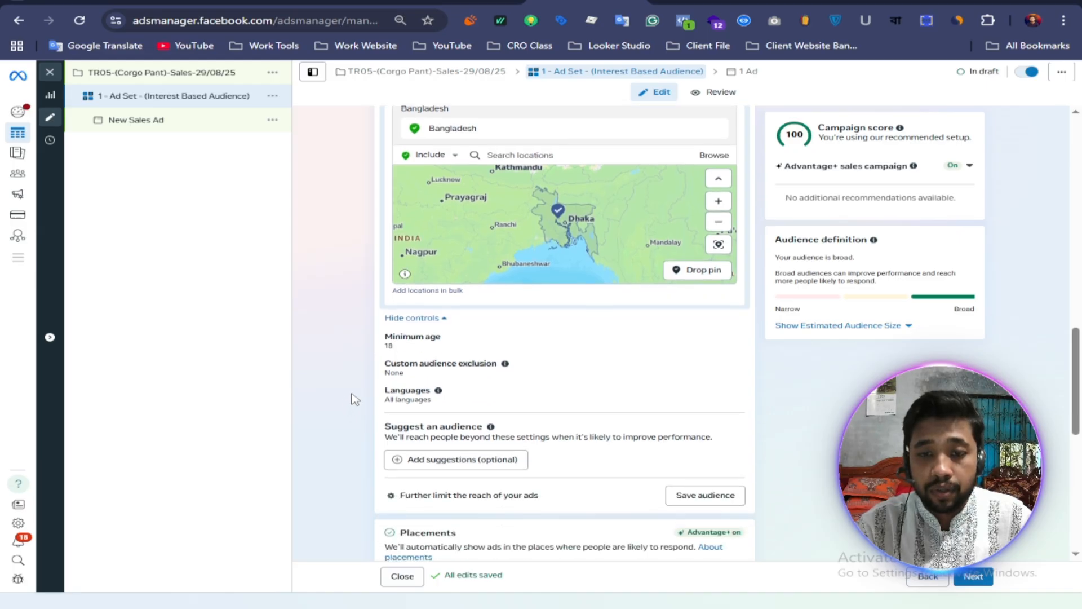
left_click(728, 345)
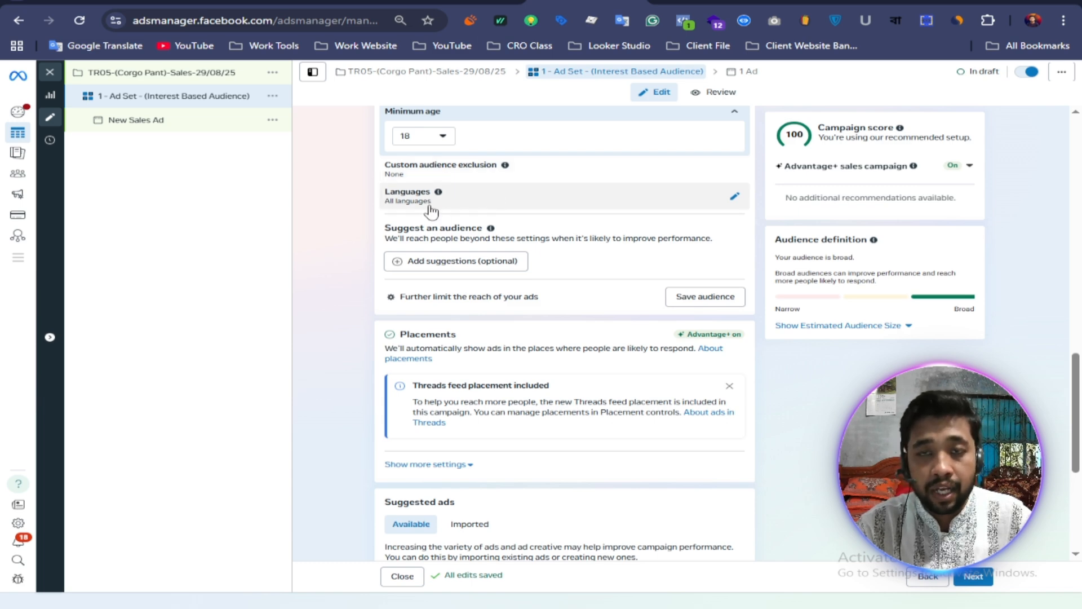
Add audience suggestions to the ad set and set the suggested age range to 18–45
left_click(434, 263)
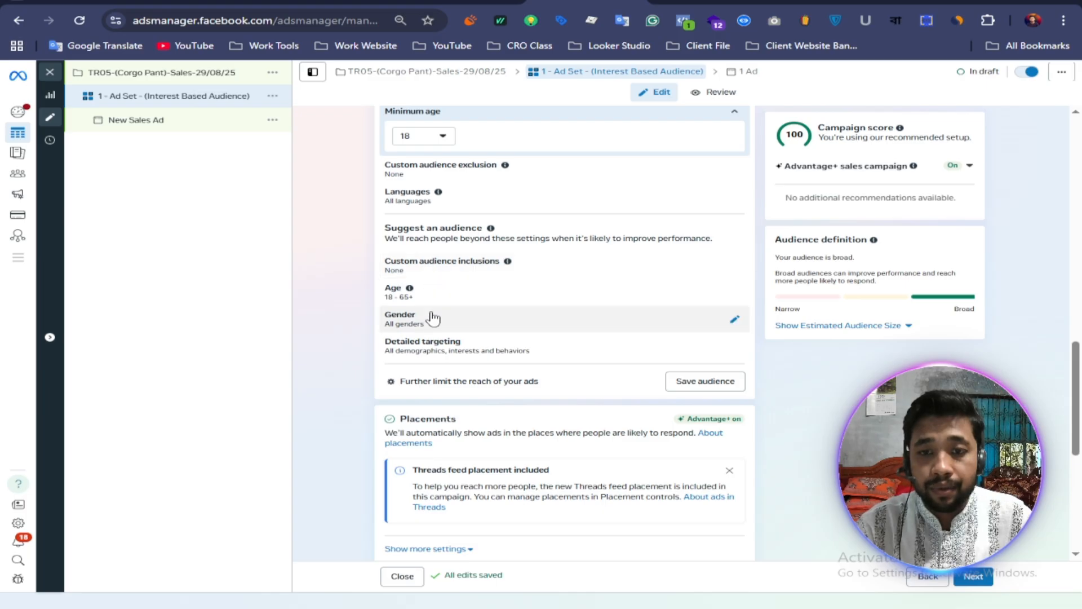
left_click(735, 292)
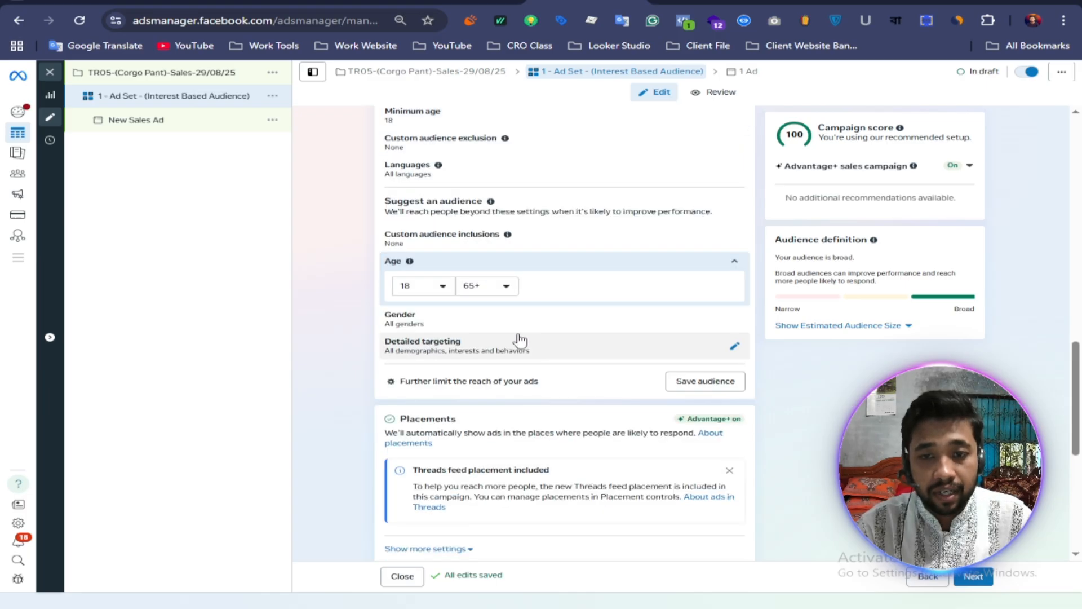
left_click(507, 287)
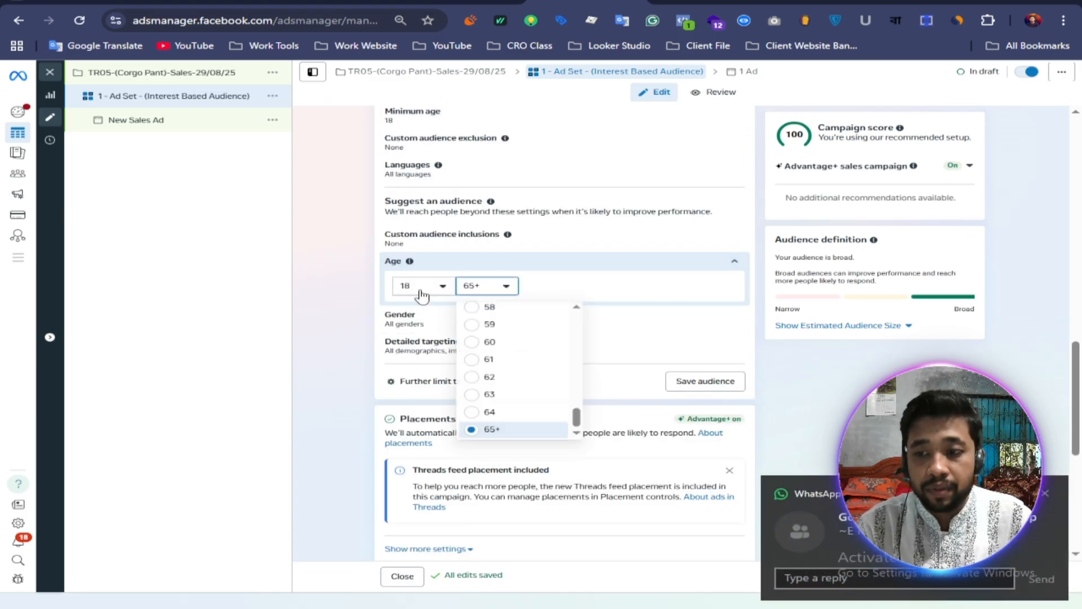
scroll(511, 372, "up", 5)
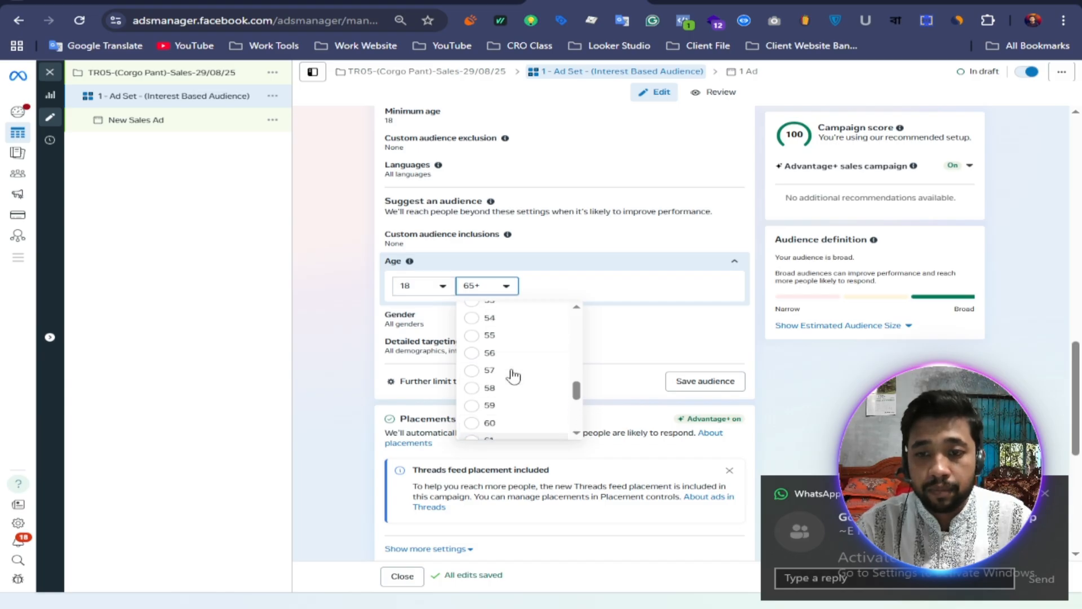
scroll(496, 367, "up", 2)
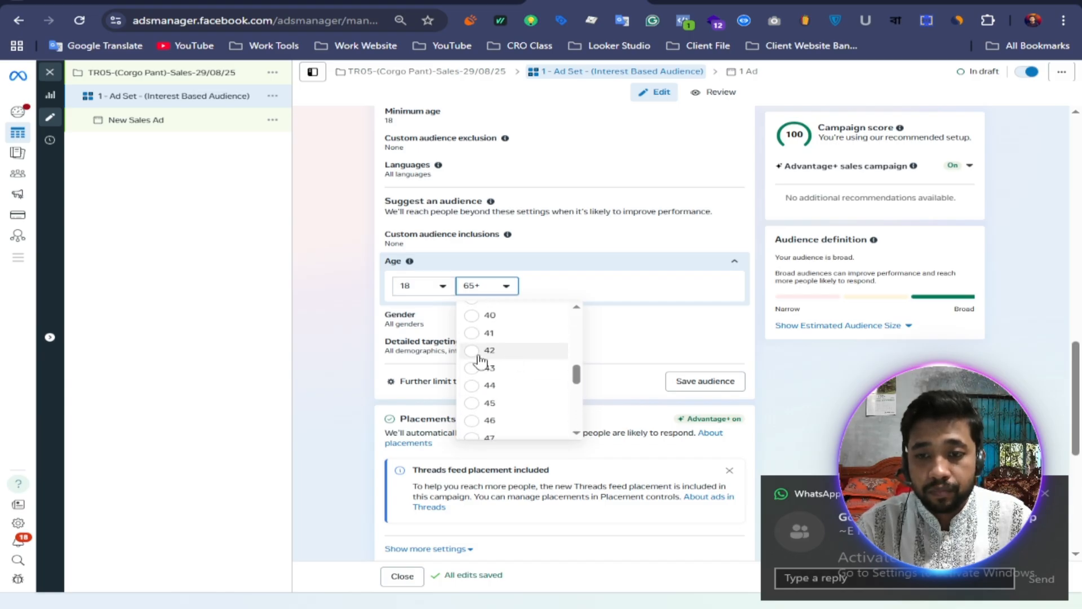
left_click(473, 403)
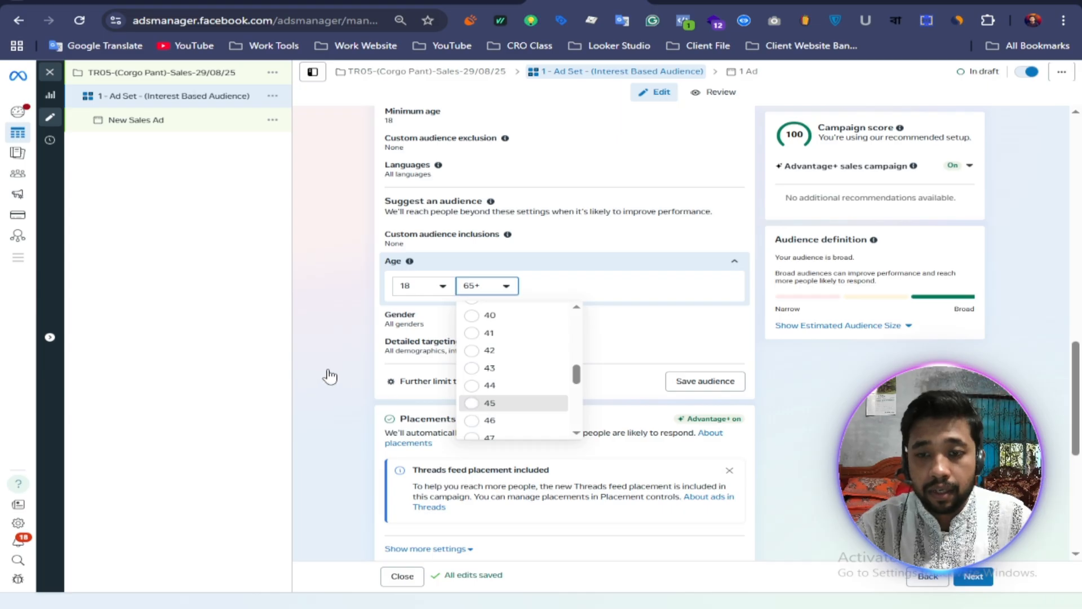
left_click(320, 372)
Set the suggested gender to Men and open the detailed targeting search
left_click(738, 321)
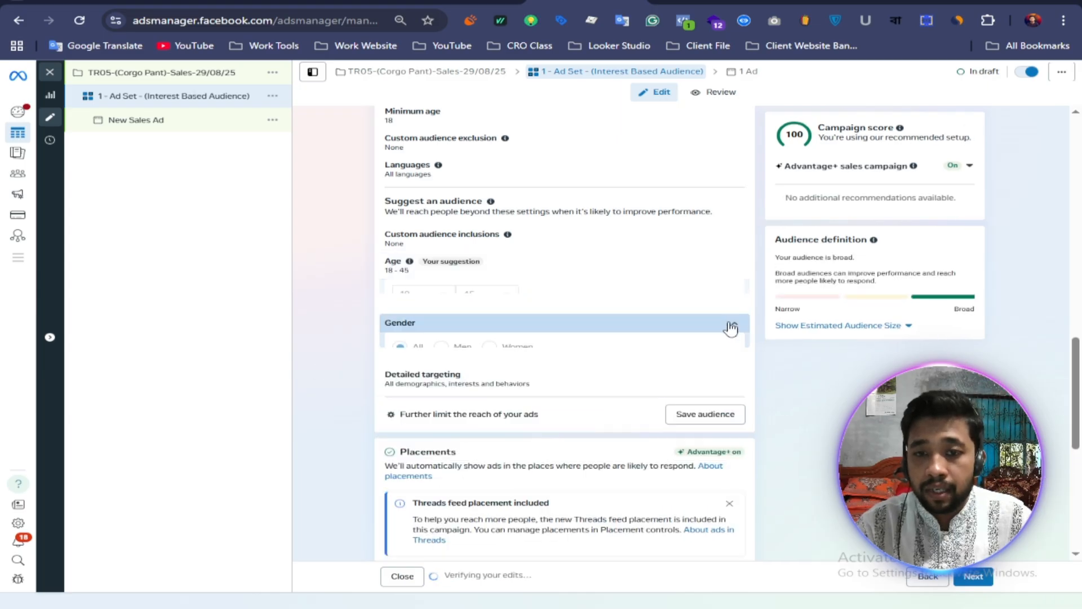
left_click(441, 311)
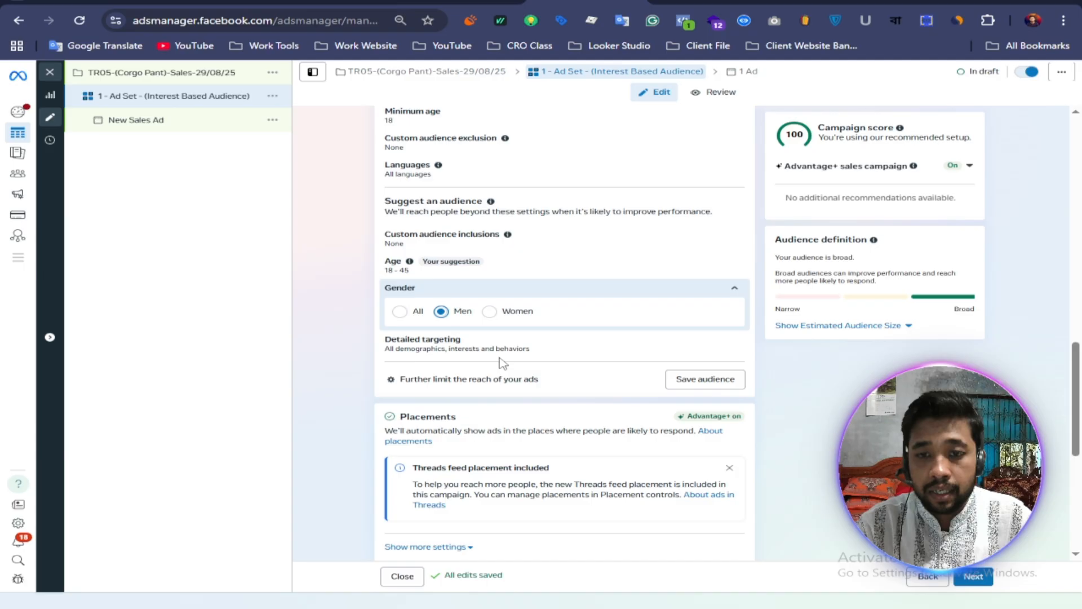
left_click(503, 364)
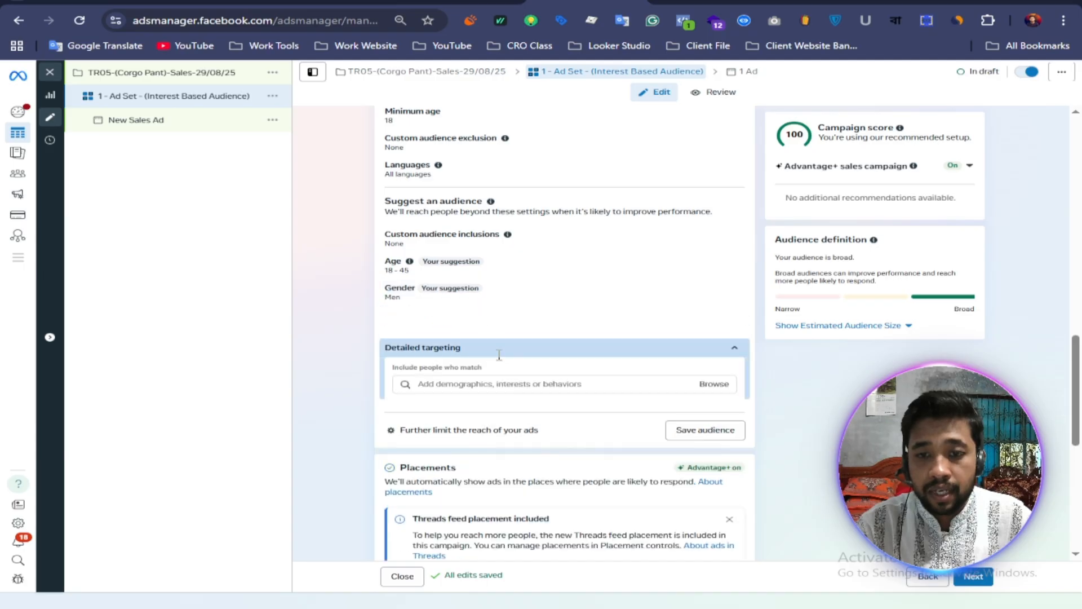
left_click(458, 350)
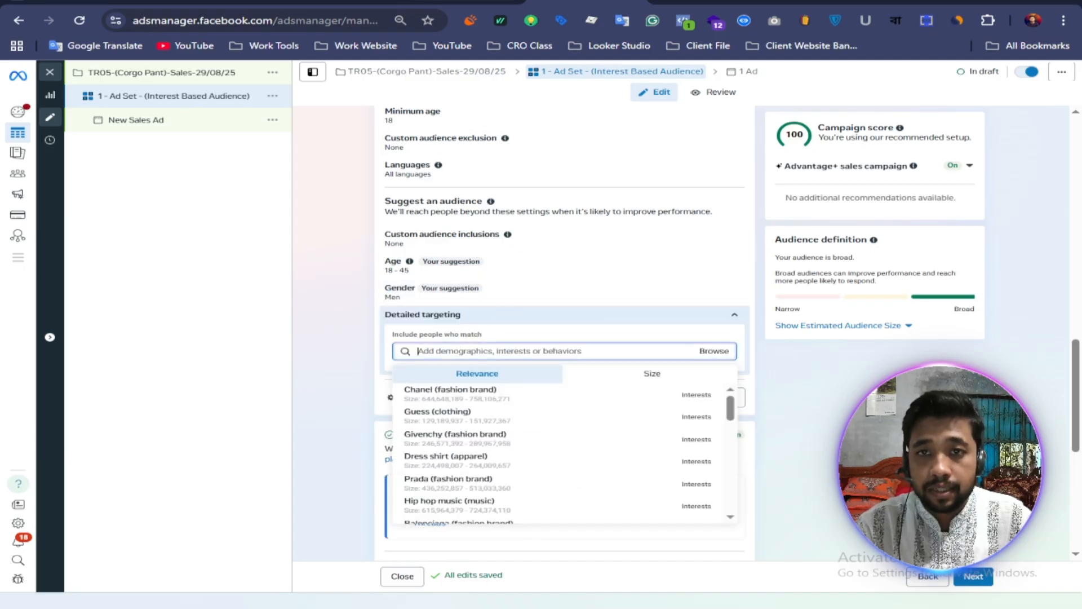
Copy "Clothing" from the interest-based audience list in Google Docs and add the Clothing (apparel) interest to the ad set's detailed targeting
left_click(464, 2)
scroll(426, 349, "down", 1)
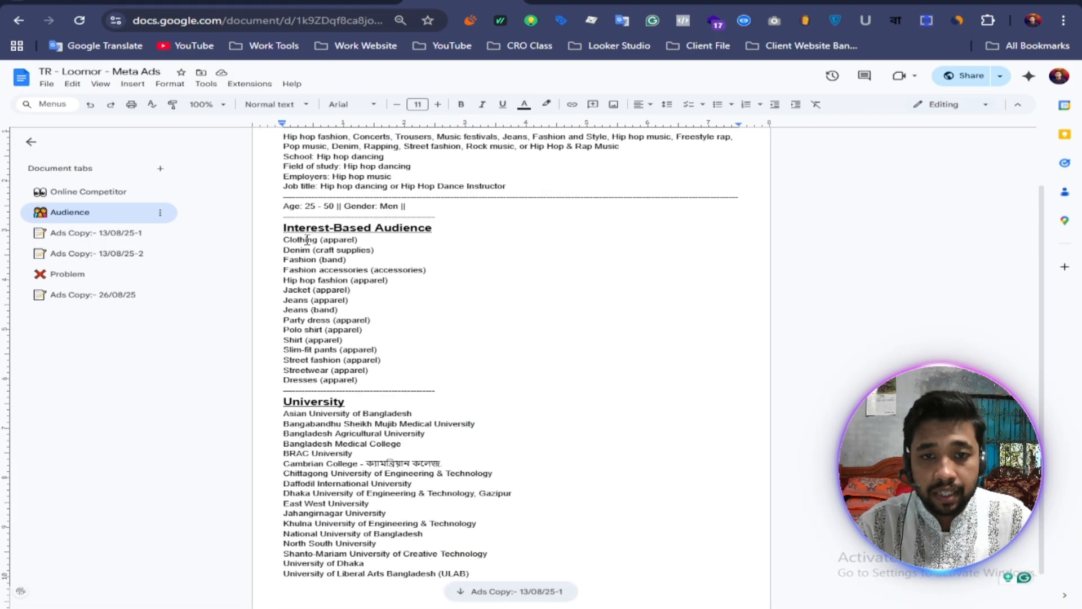
double_click(299, 240)
right_click(300, 240)
left_click(337, 266)
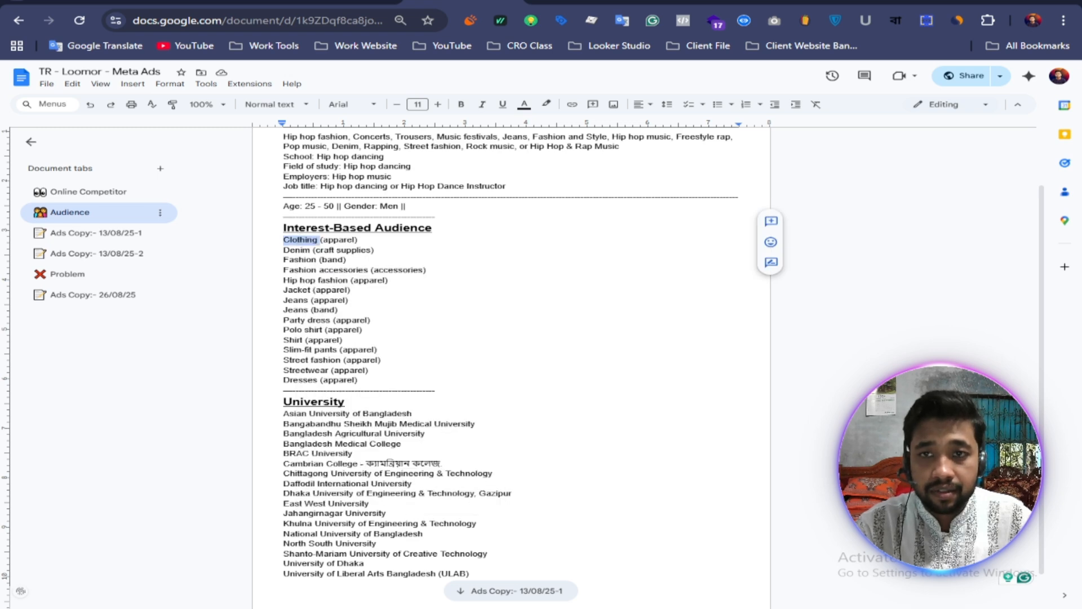
key("ctrl+Tab")
left_click(437, 351)
right_click(440, 350)
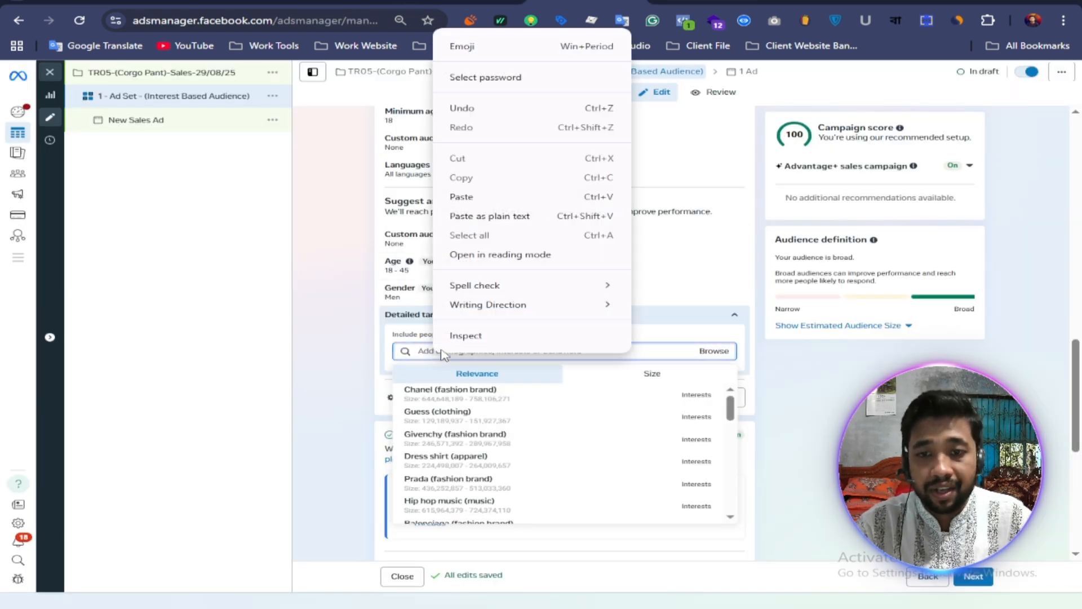
left_click(486, 200)
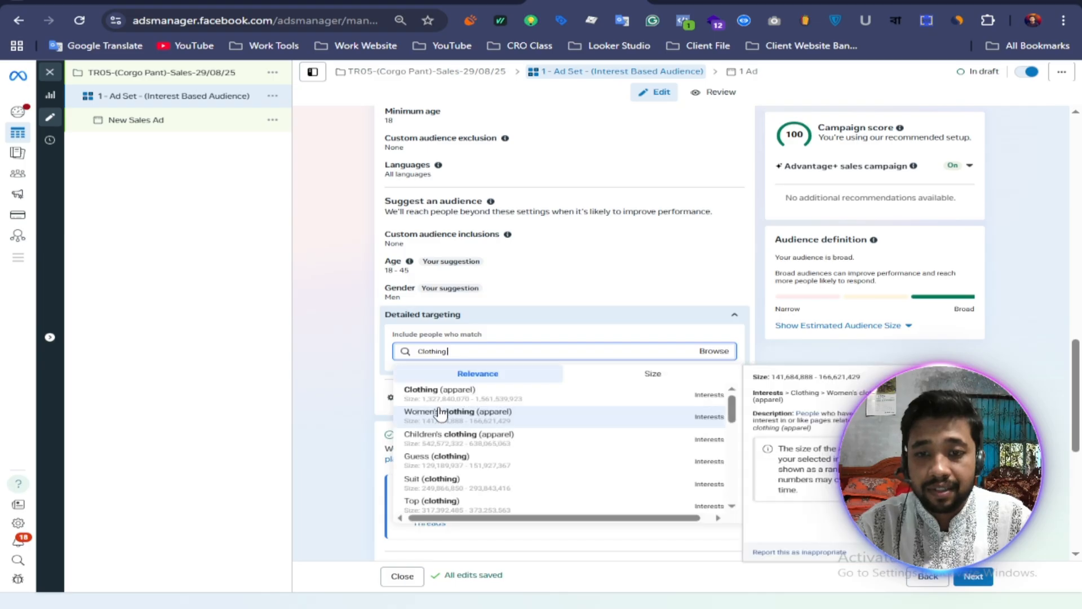
left_click(440, 390)
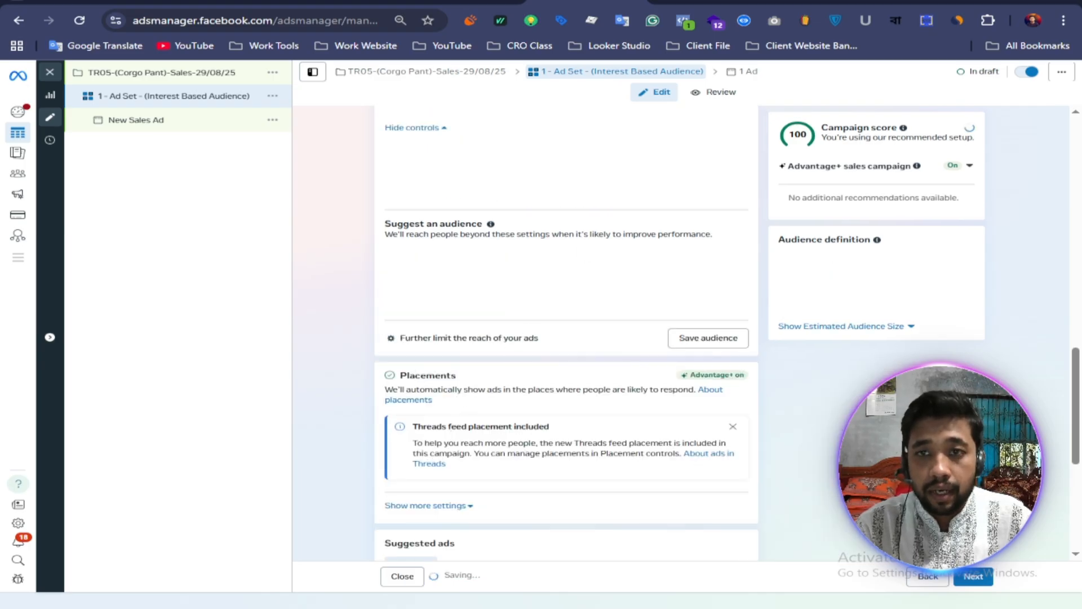
Copy "Denim" from the Google Docs interest list and add the Denim (craft supplies) interest to detailed targeting
key("ctrl+shift+Tab")
double_click(297, 249)
right_click(298, 249)
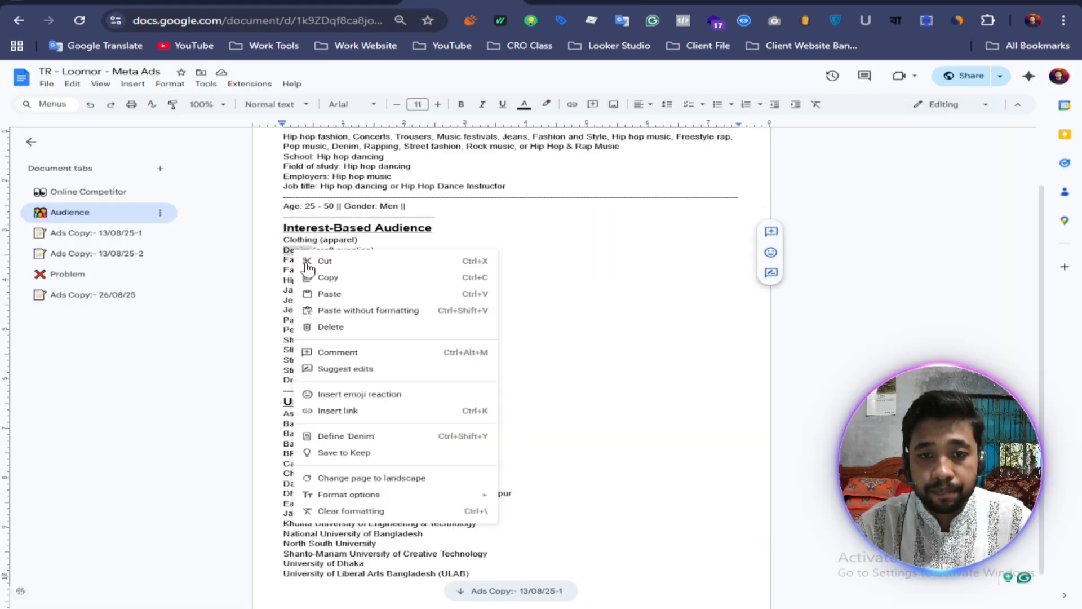
left_click(333, 278)
key("ctrl+Tab")
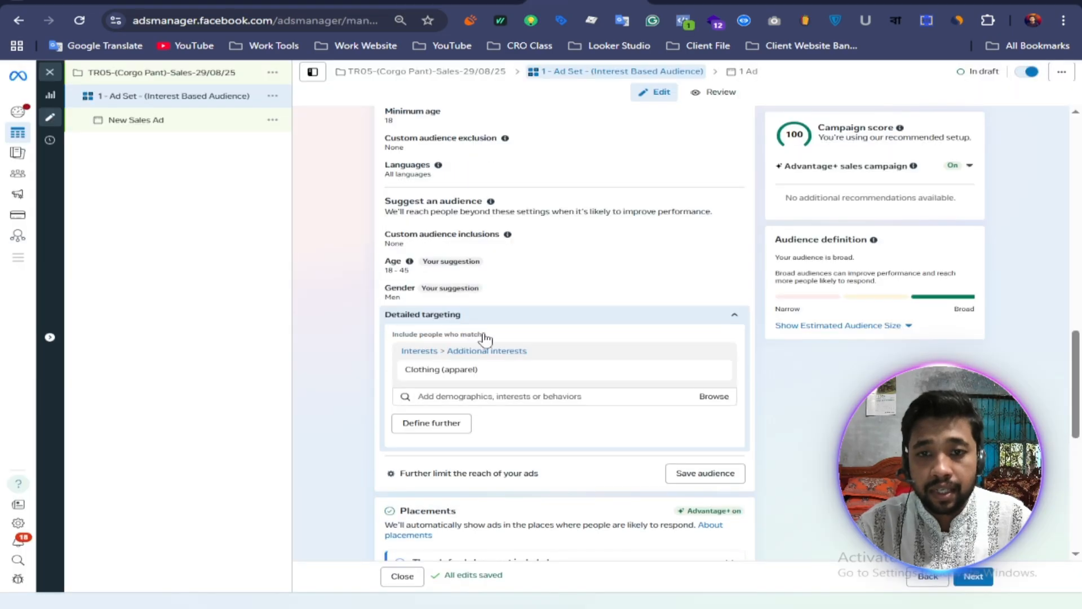
left_click(440, 397)
right_click(440, 398)
left_click(471, 240)
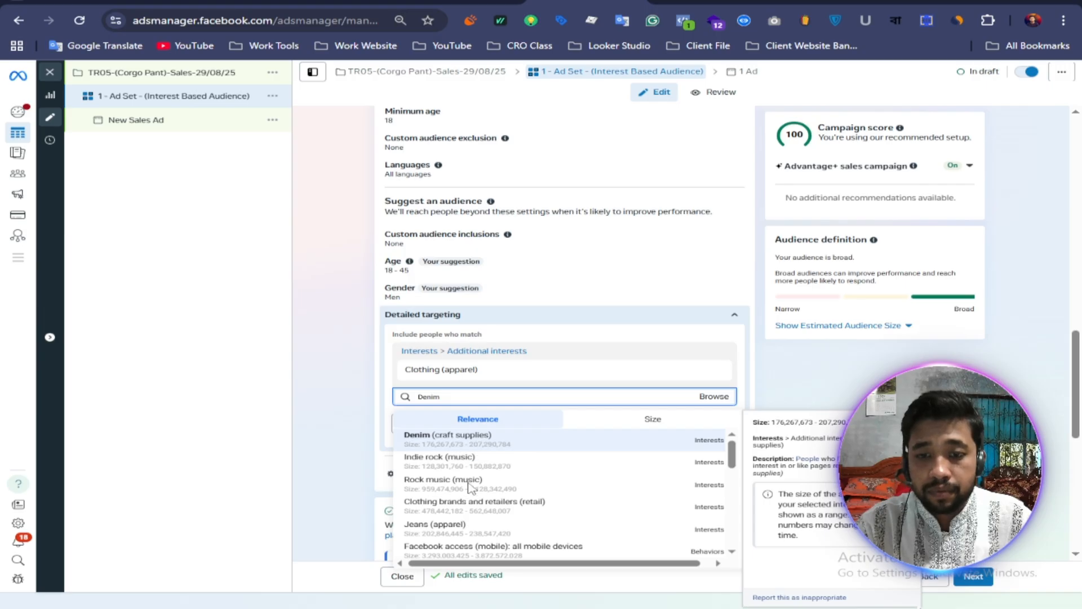
left_click(445, 437)
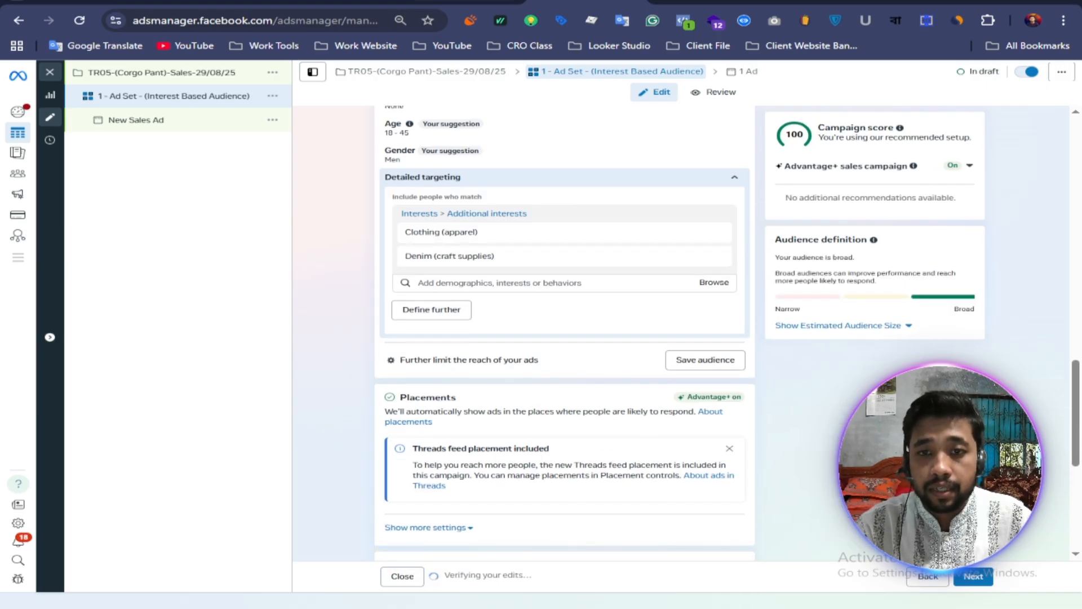
Copy "Fashion" from the Google Docs interest list and add the Fashion accessories (accessories) interest to detailed targeting
key("ctrl+Tab")
double_click(297, 261)
right_click(297, 260)
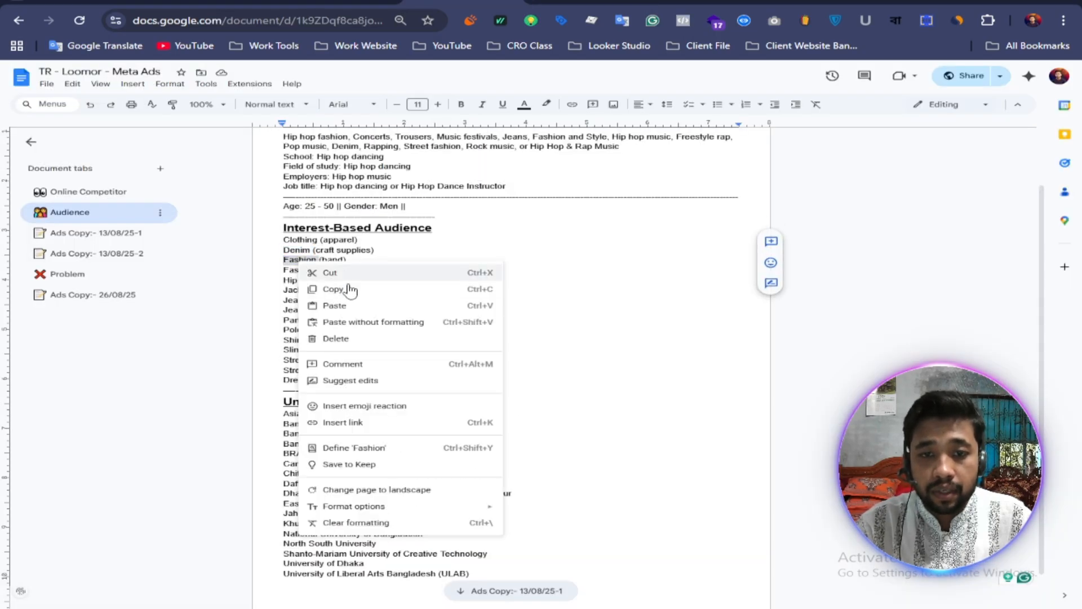
left_click(349, 290)
key("ctrl+shift+Tab")
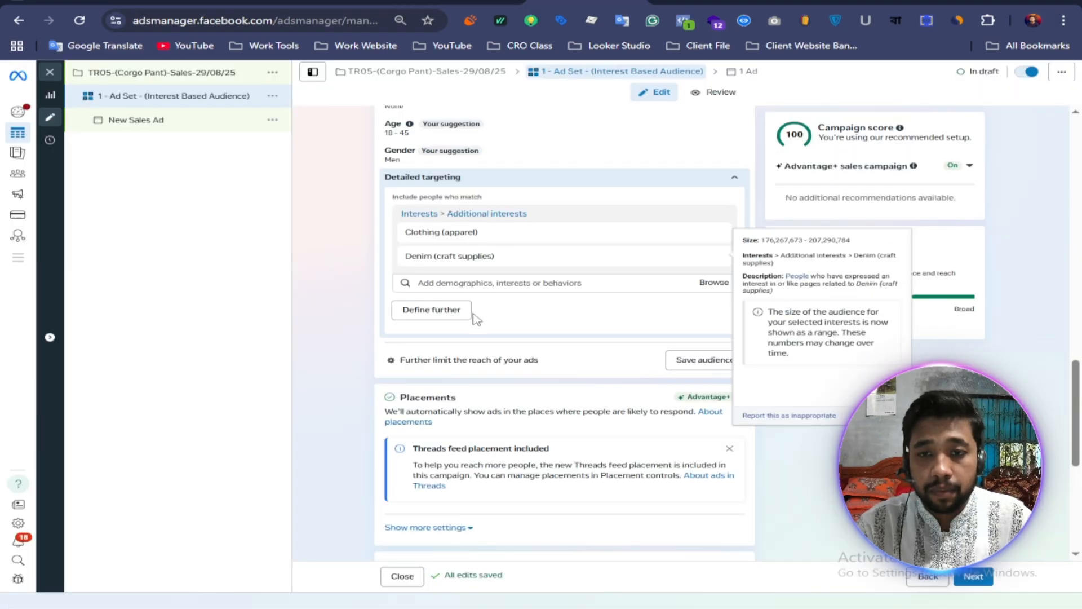
left_click(445, 284)
right_click(443, 288)
left_click(471, 450)
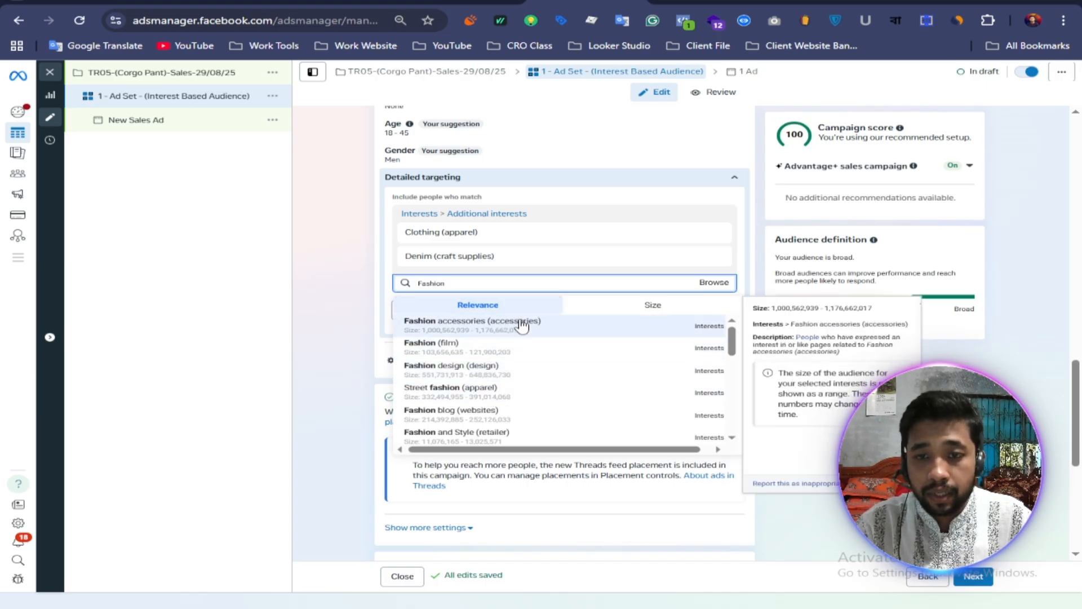
scroll(522, 324, "down", 3)
Copy "Hip hop fashion" from the Google Docs interest list and add the Hip hop fashion (apparel) interest to detailed targeting
key("ctrl+Tab")
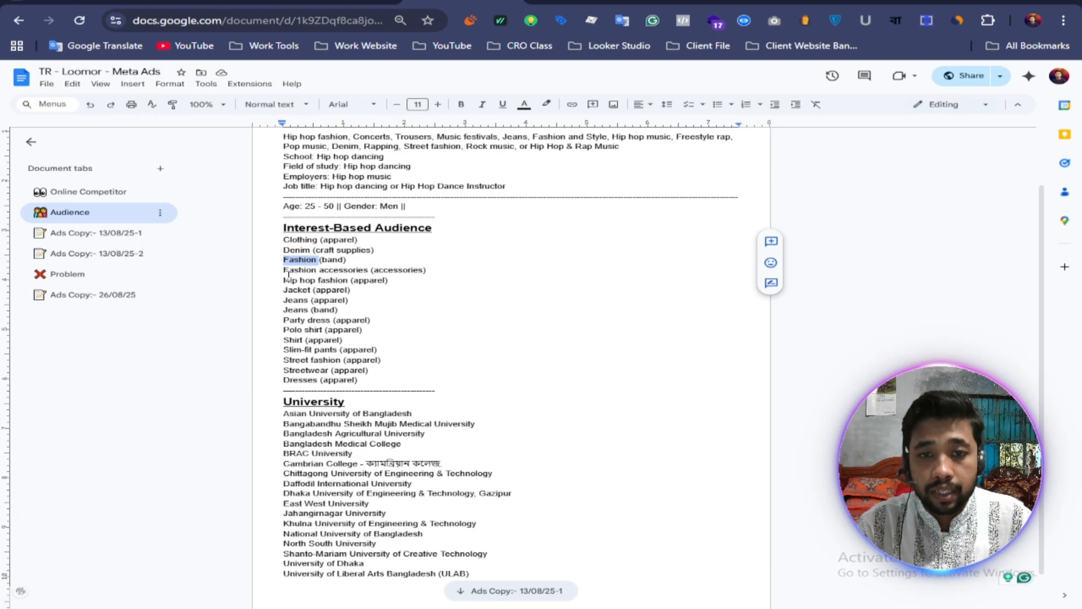
left_click_drag(283, 281, 350, 282)
right_click(315, 281)
left_click(284, 280)
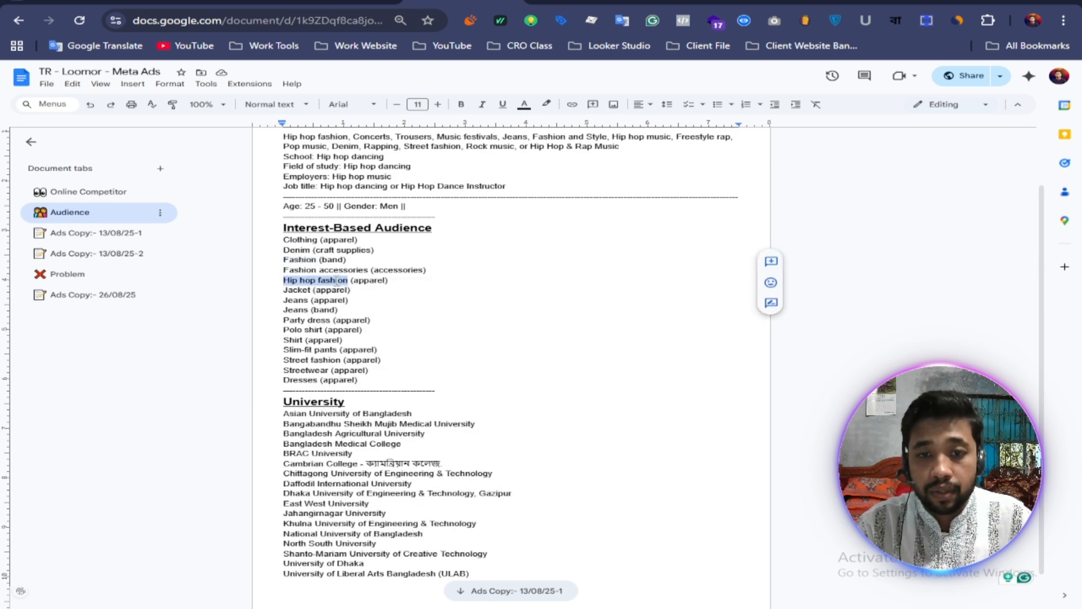
right_click(336, 281)
left_click(378, 308)
left_click(589, 2)
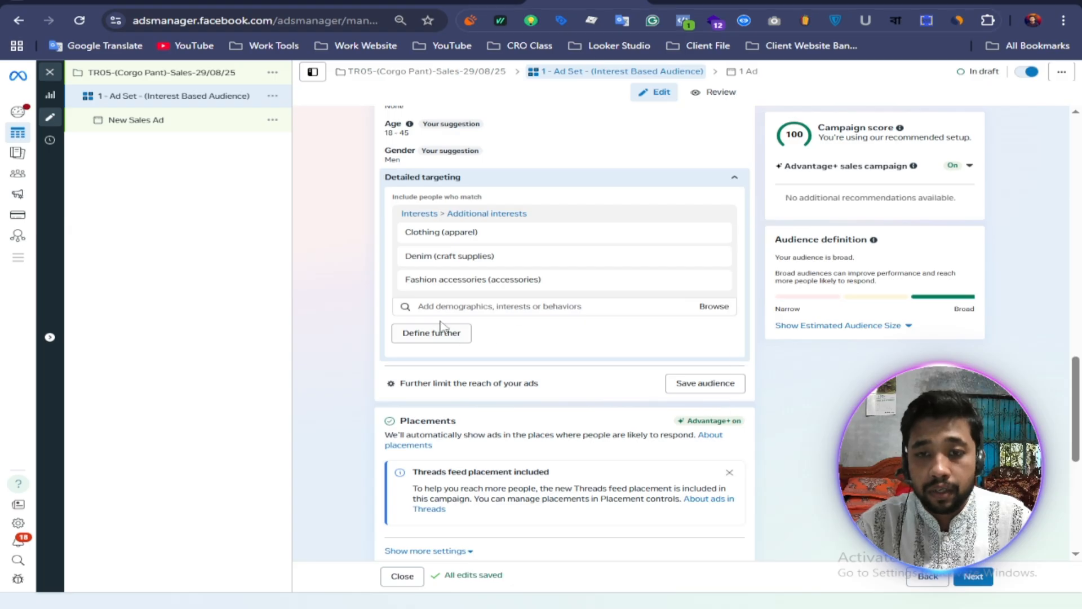
left_click(429, 306)
right_click(435, 308)
left_click(495, 165)
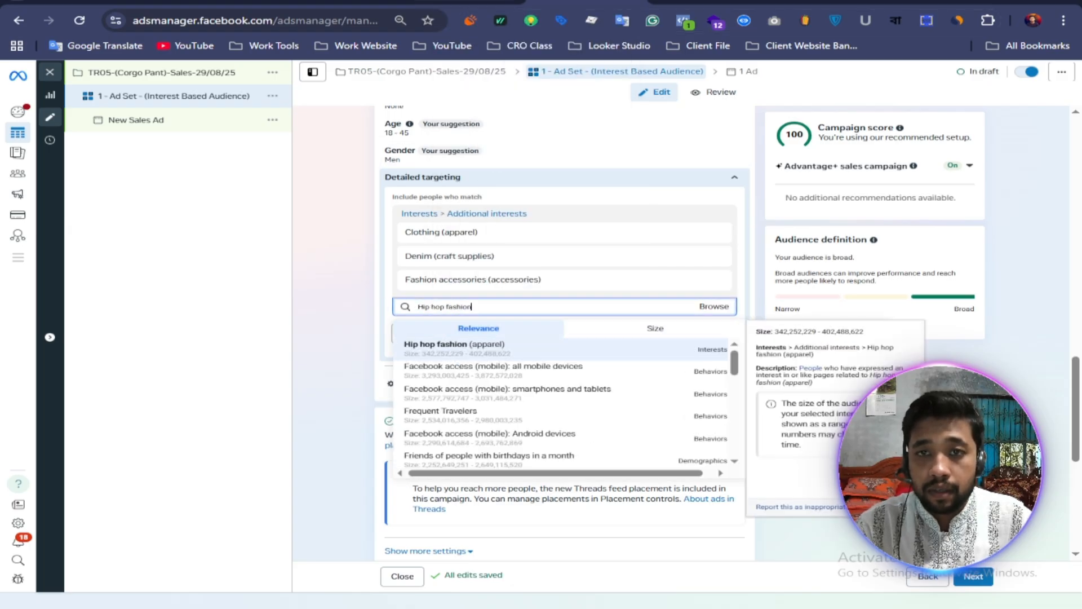
left_click(459, 349)
scroll(460, 353, "down", 3)
Copy "Jacket" from the Google Docs interest list and add the Jacket (apparel) interest to detailed targeting
key("ctrl+shift+Tab")
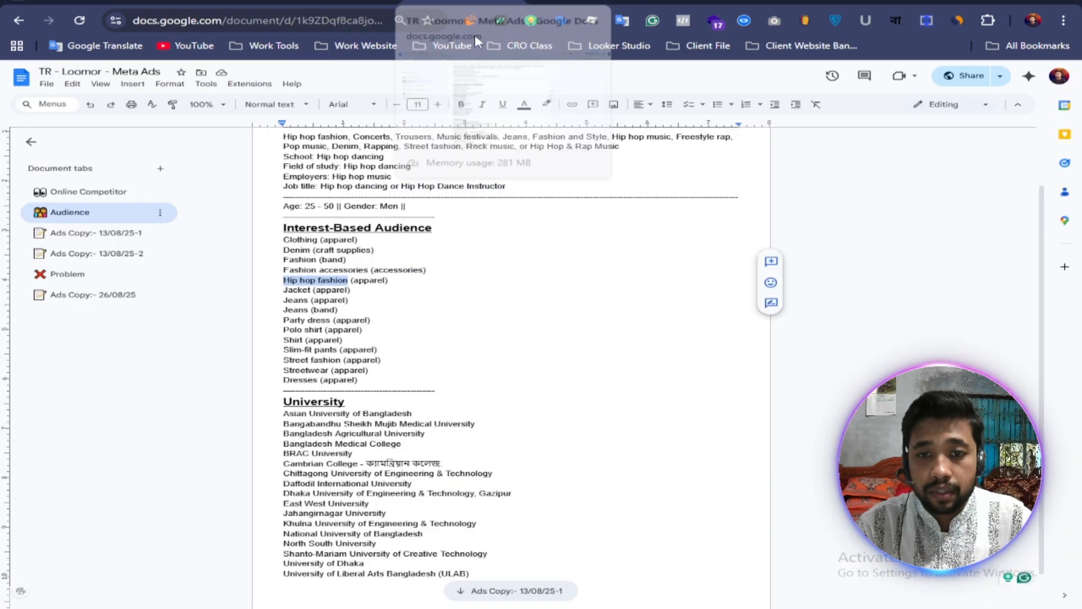
double_click(294, 290)
right_click(295, 291)
left_click(314, 317)
key("ctrl+Tab")
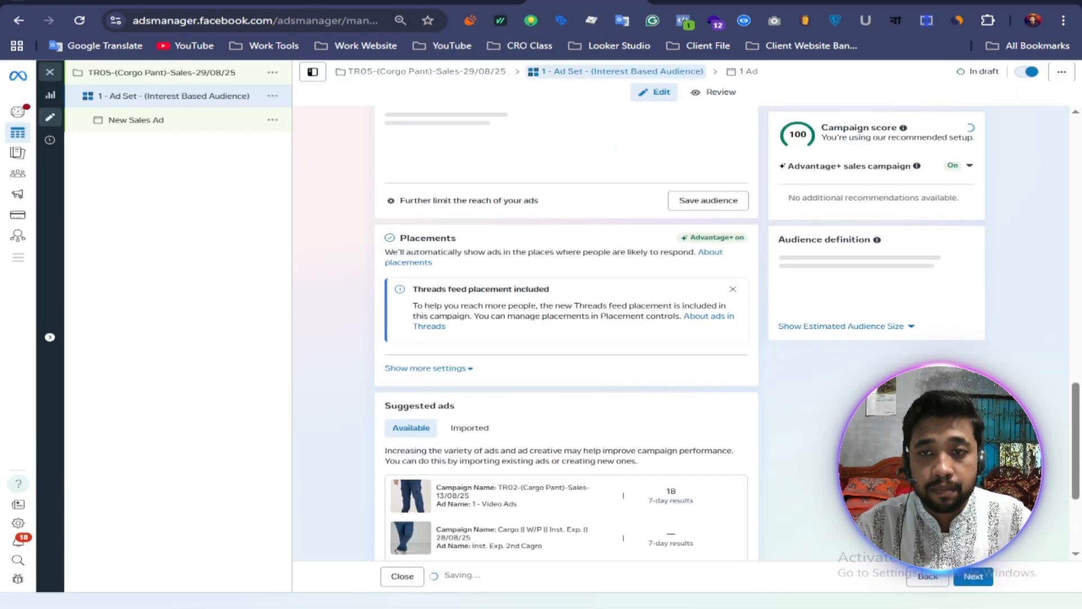
scroll(459, 315, "up", 3)
left_click(454, 330)
right_click(454, 330)
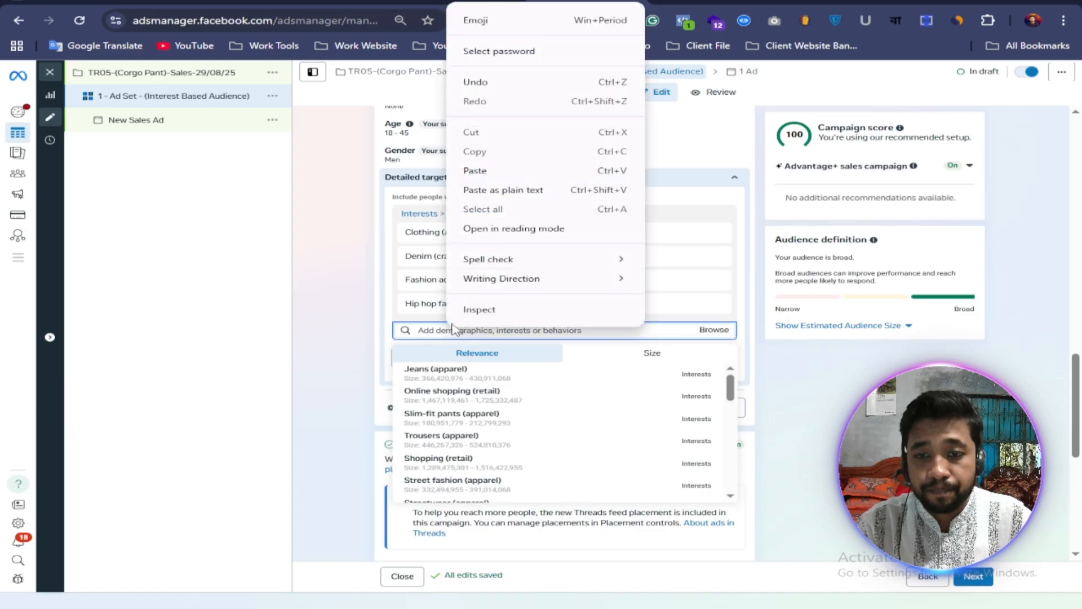
left_click(491, 171)
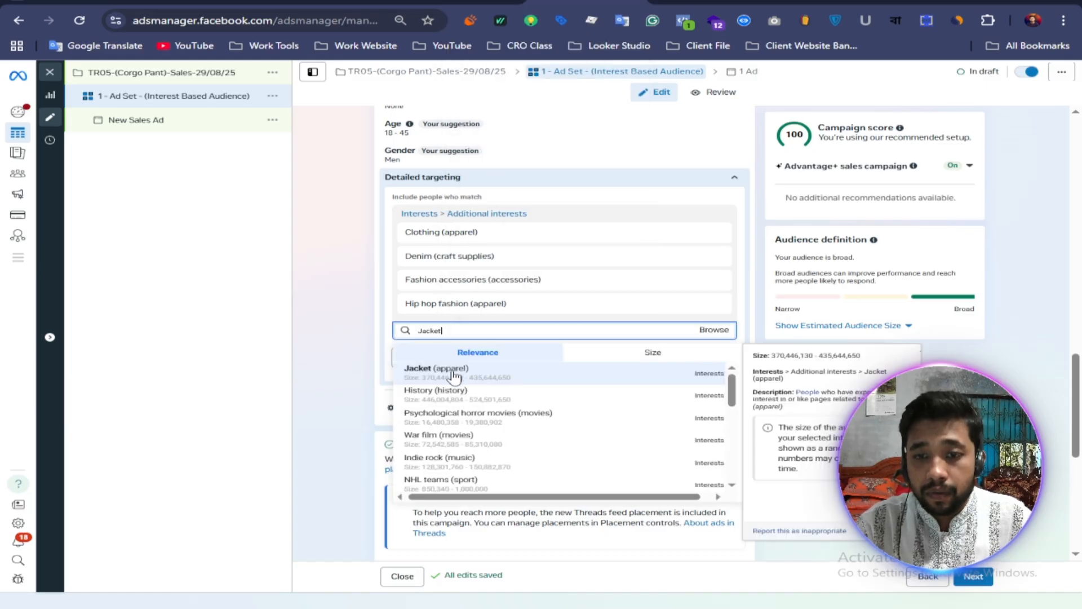
left_click(451, 372)
scroll(451, 372, "down", 5)
Copy "Jeans" from the Google Docs interest list and add the Jeans (apparel) interest to detailed targeting
key("ctrl+Tab")
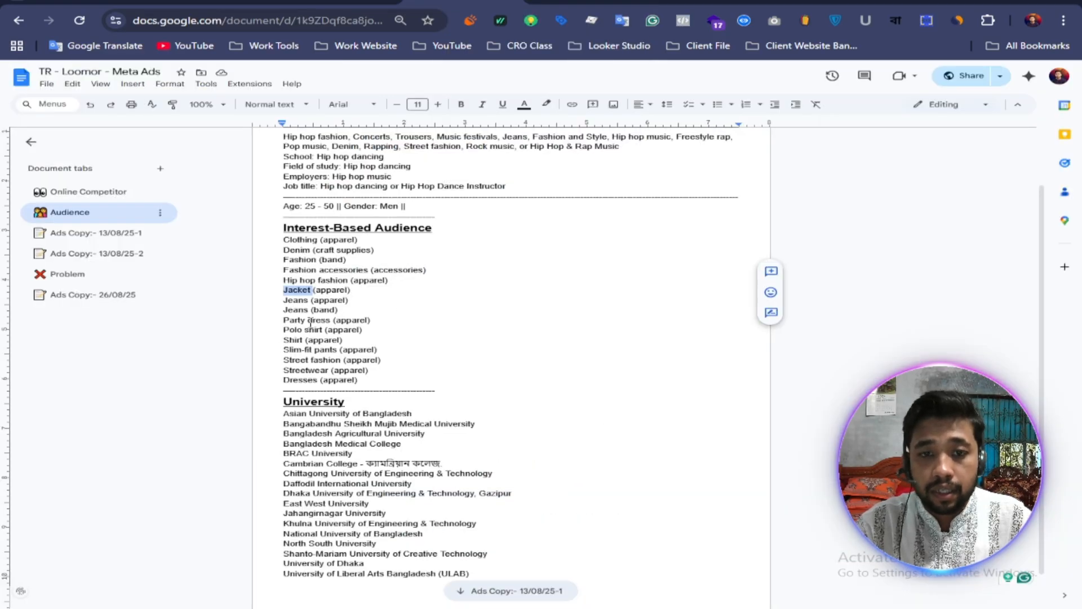
double_click(294, 300)
right_click(350, 303)
left_click(363, 331)
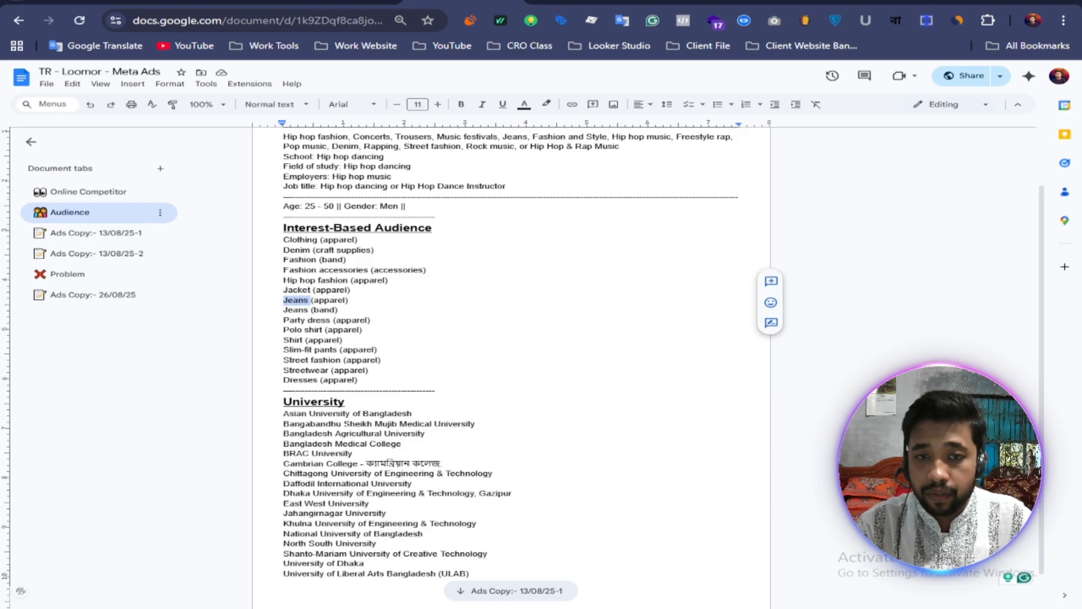
key("ctrl+shift+Tab")
scroll(434, 361, "down", 1)
right_click(432, 355)
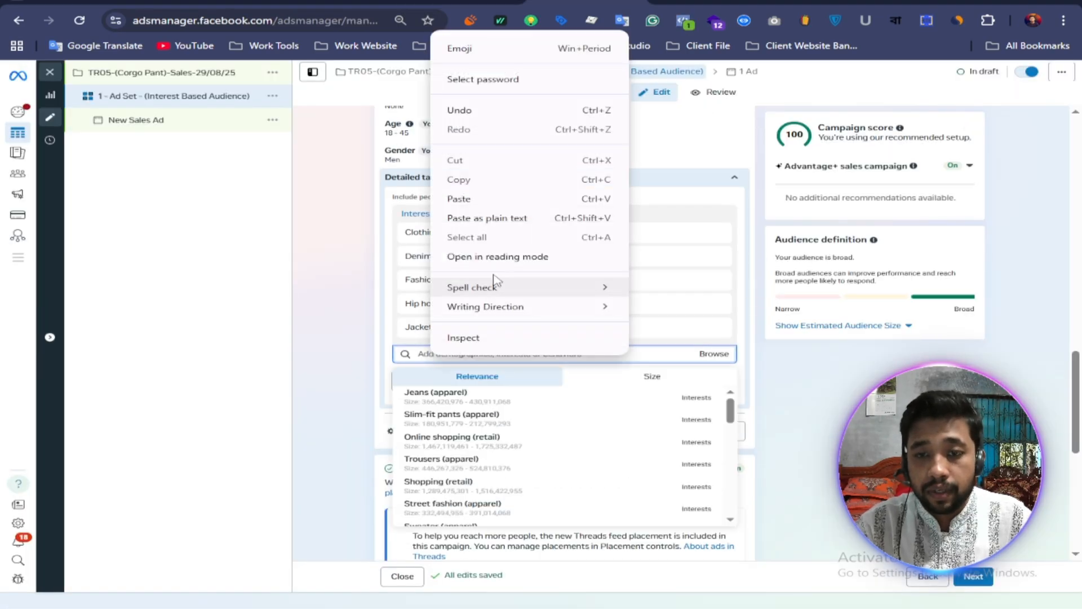
left_click(490, 198)
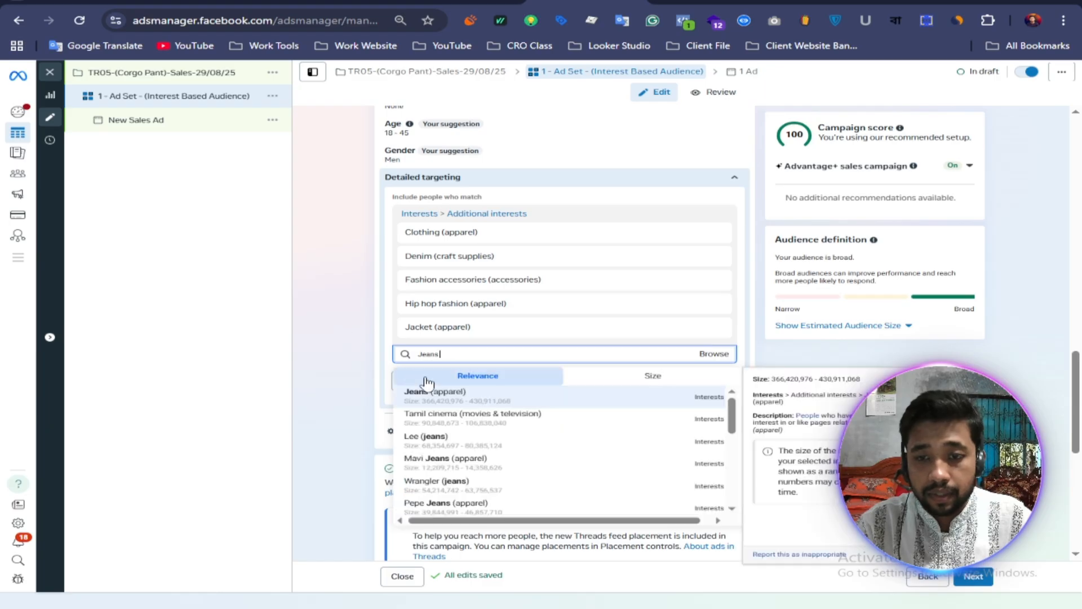
scroll(508, 395, "down", 5)
Copy "Party dress" from the Google Docs interest list and add the Party dress (apparel) interest to detailed targeting
key("alt+Tab")
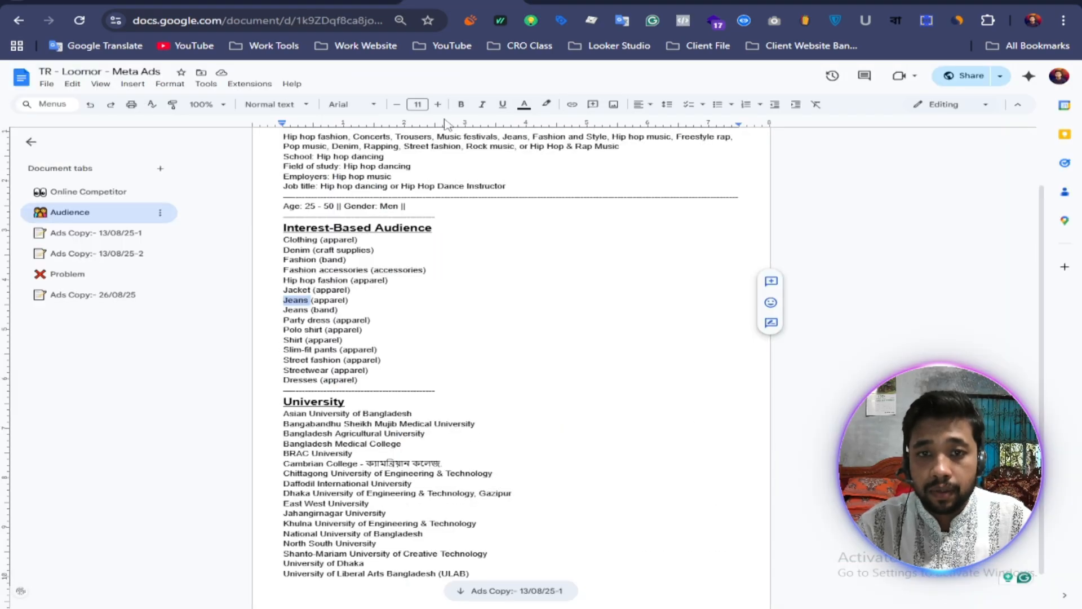
left_click_drag(279, 323, 331, 321)
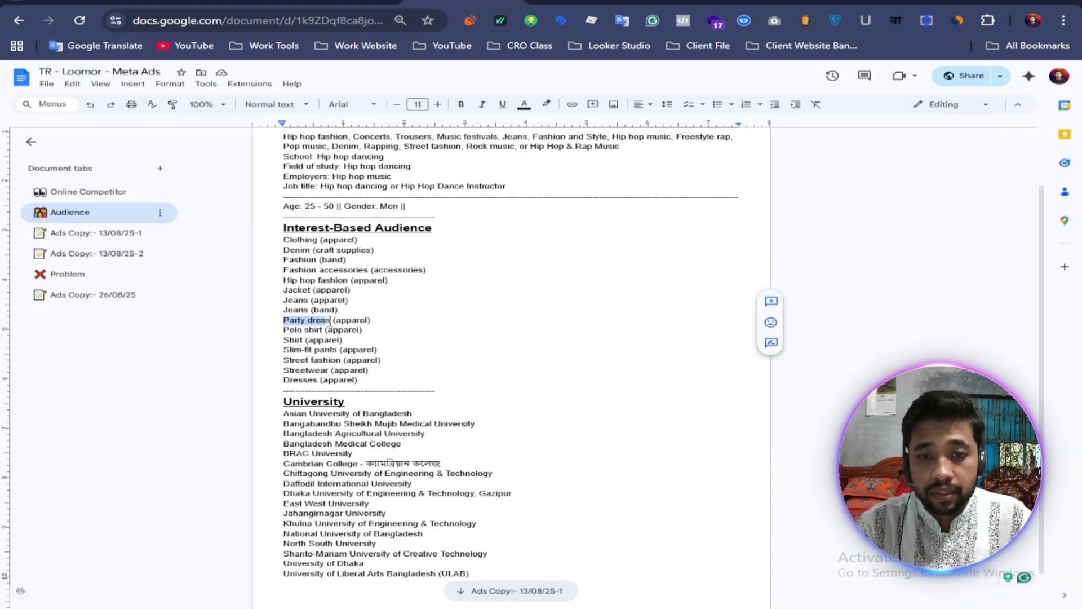
right_click(347, 322)
left_click(362, 346)
key("alt+Tab")
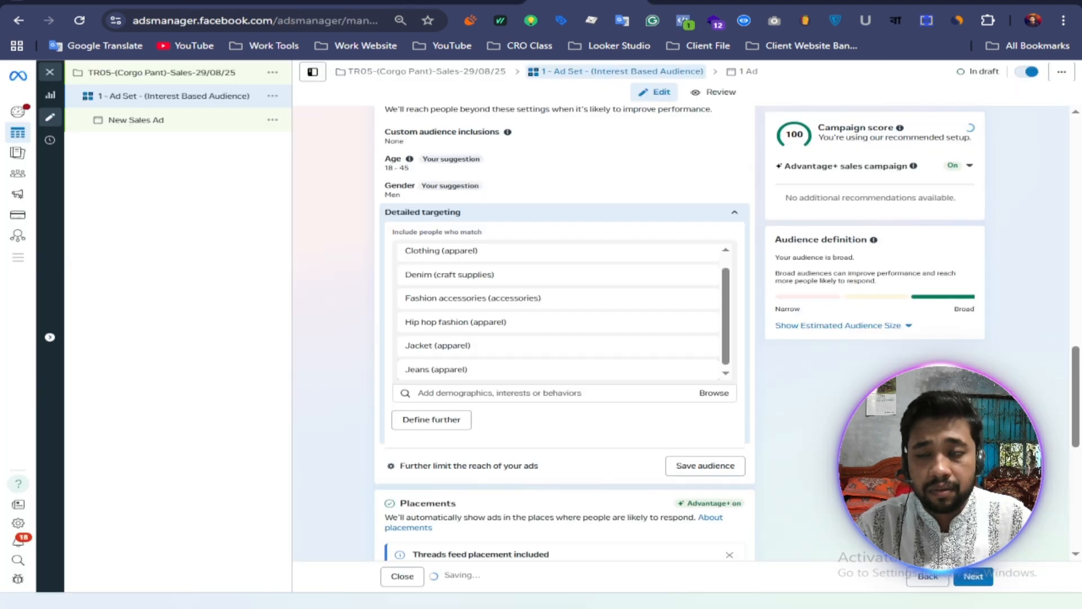
right_click(420, 357)
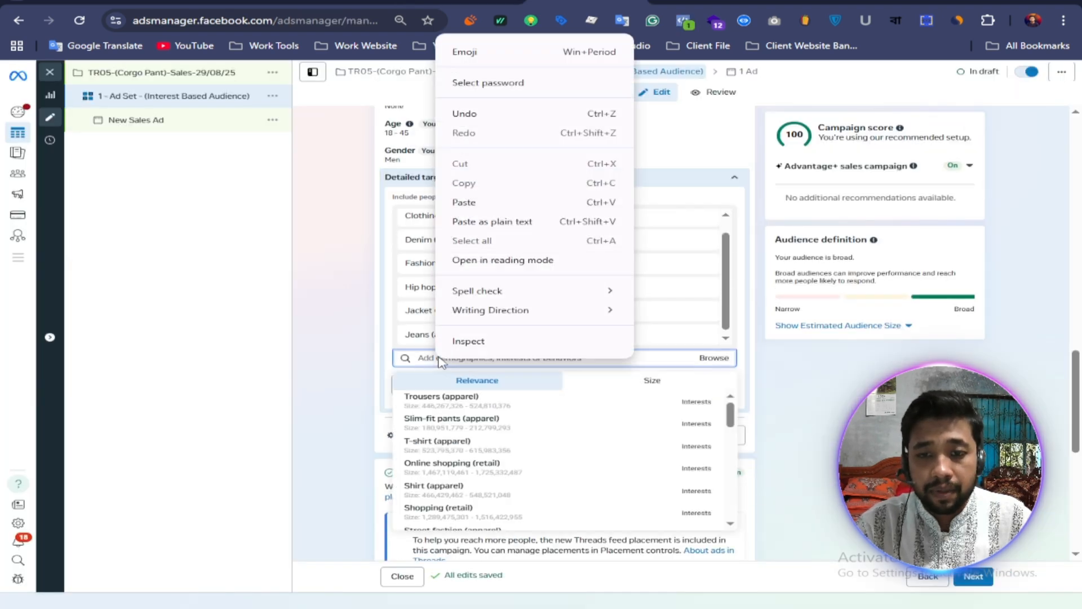
left_click(468, 201)
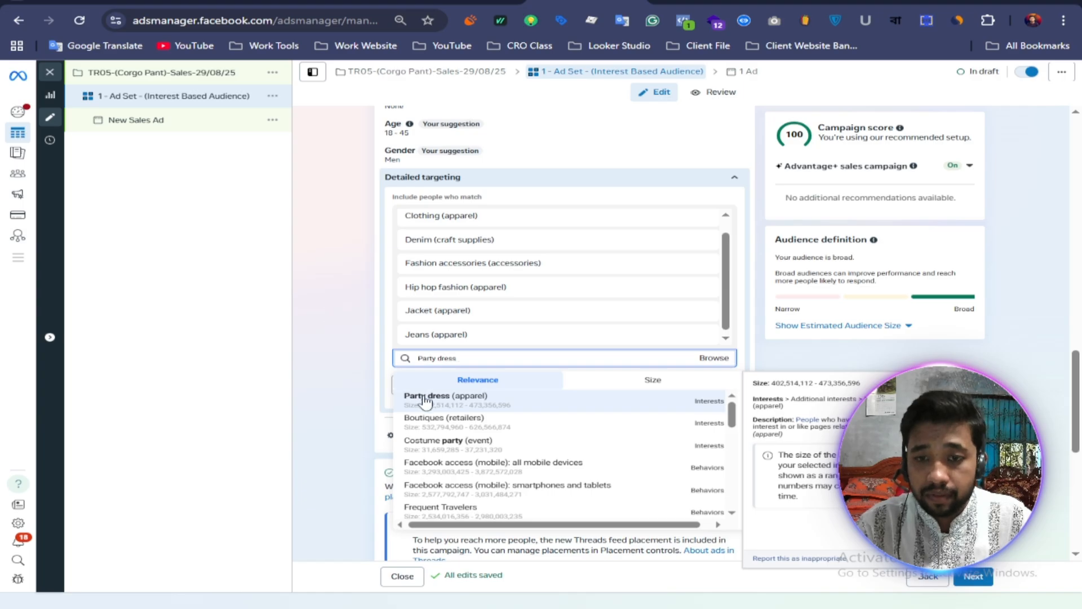
left_click(425, 402)
Copy "Polo shirt" from the Google Docs interest list and add the Polo shirt (apparel) interest to detailed targeting
left_click(463, 2)
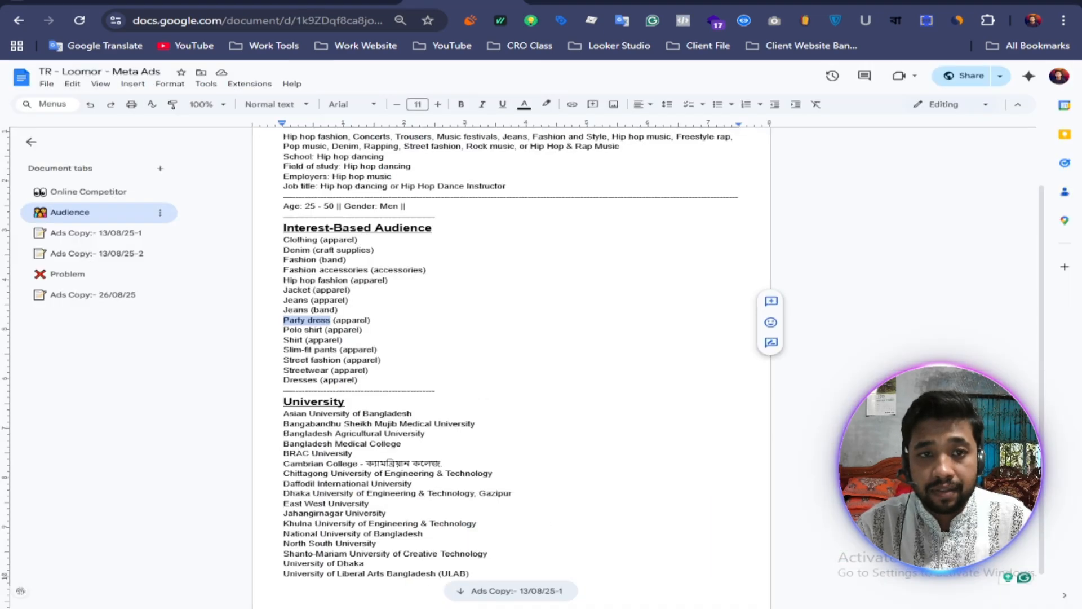
left_click_drag(283, 334, 323, 332)
right_click(323, 332)
left_click(358, 359)
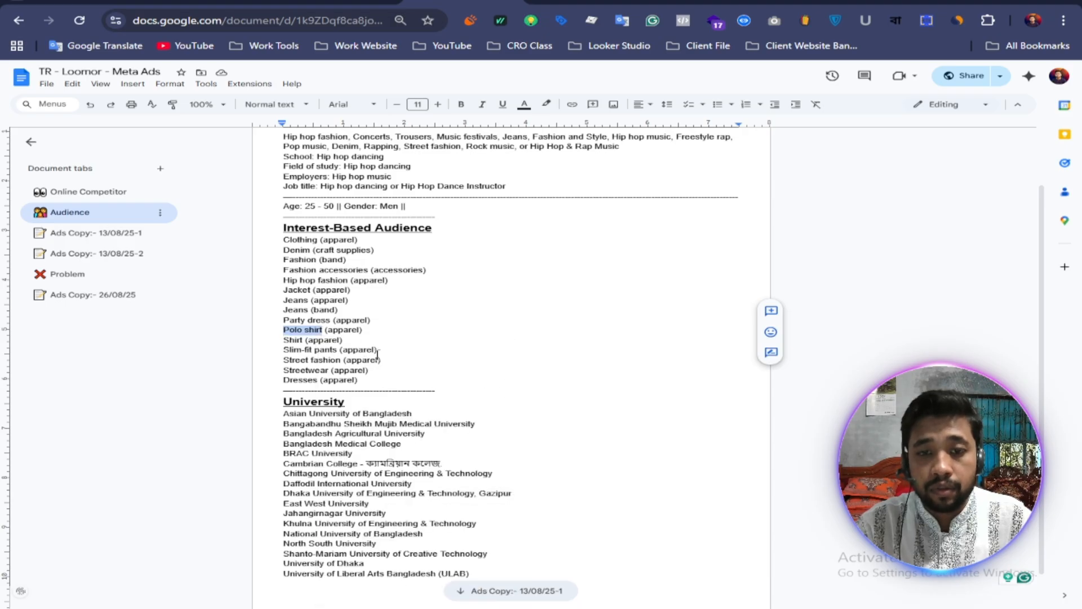
left_click(575, 2)
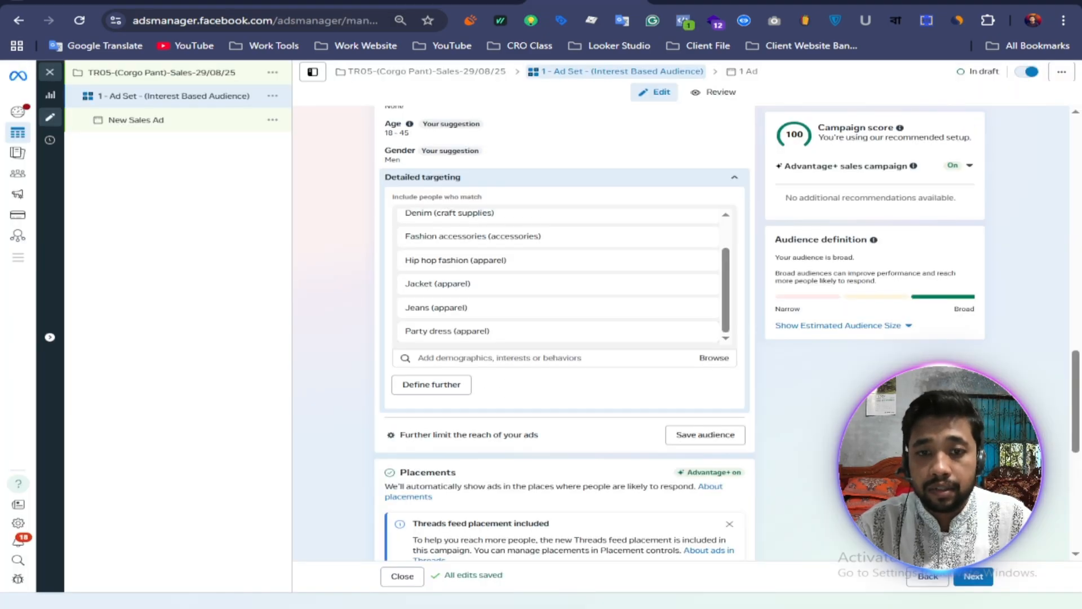
right_click(435, 358)
left_click(479, 221)
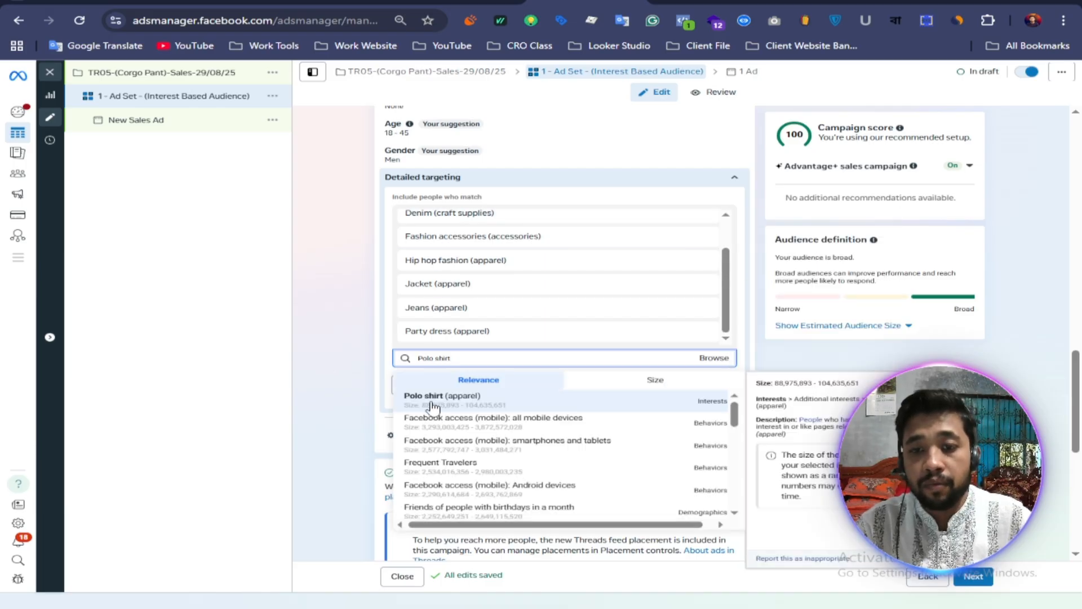
left_click(433, 400)
Copy "Shirt" from the Google Docs interest list and add the Shirt (apparel) interest to detailed targeting
key("alt+Tab")
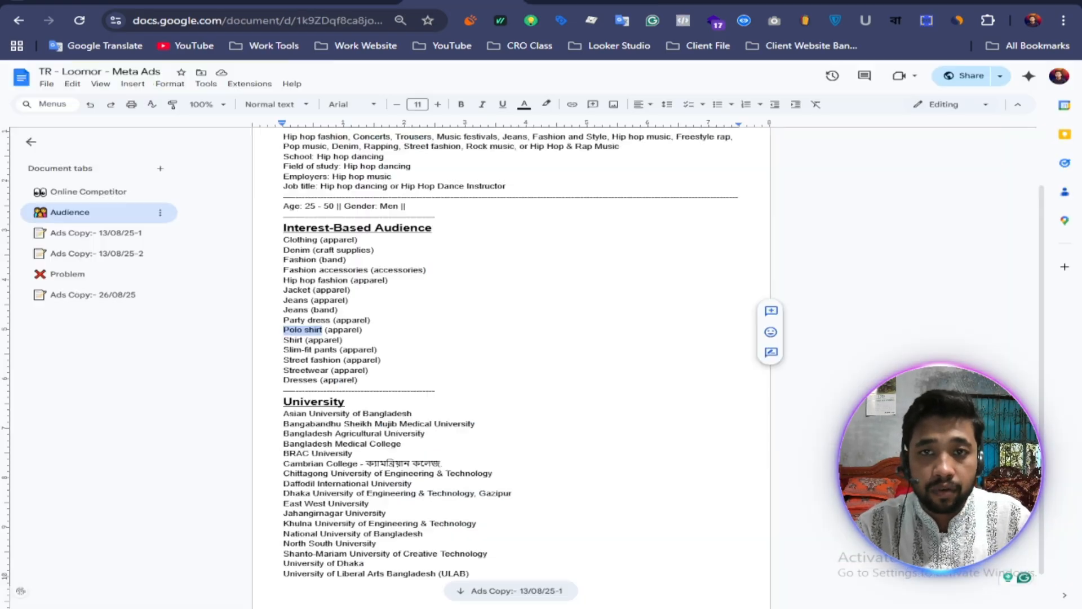
left_click_drag(284, 340, 305, 340)
right_click(299, 340)
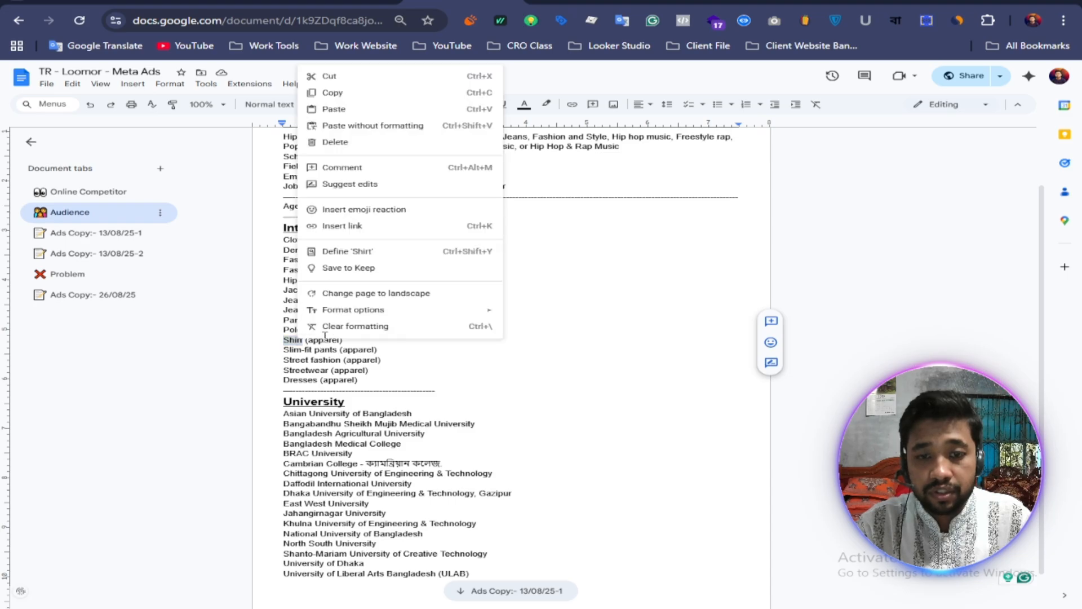
left_click(338, 92)
key("alt+Tab")
left_click(442, 357)
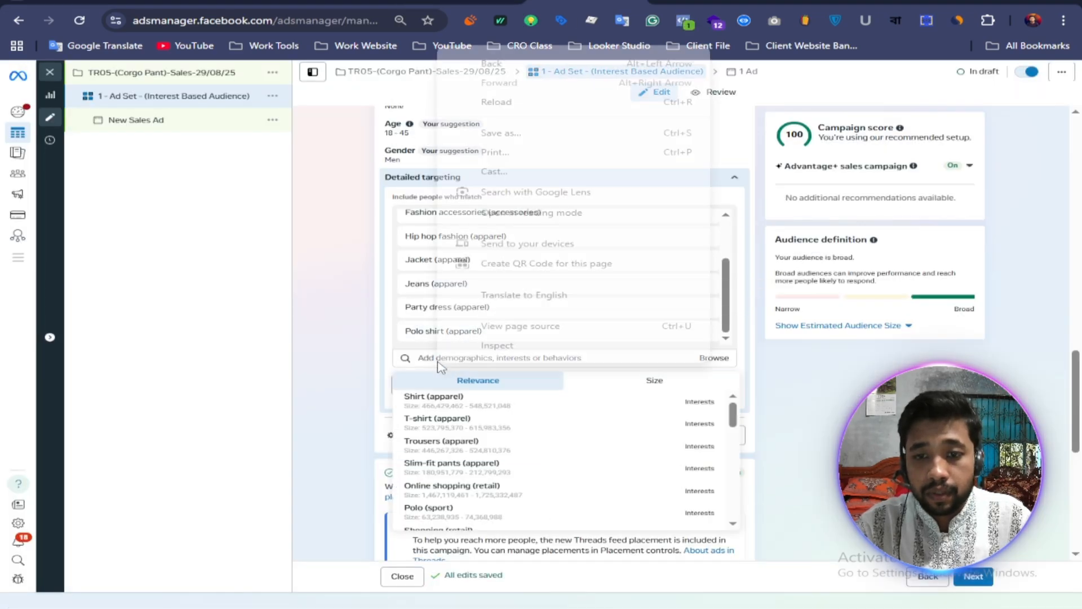
right_click(440, 356)
left_click(467, 199)
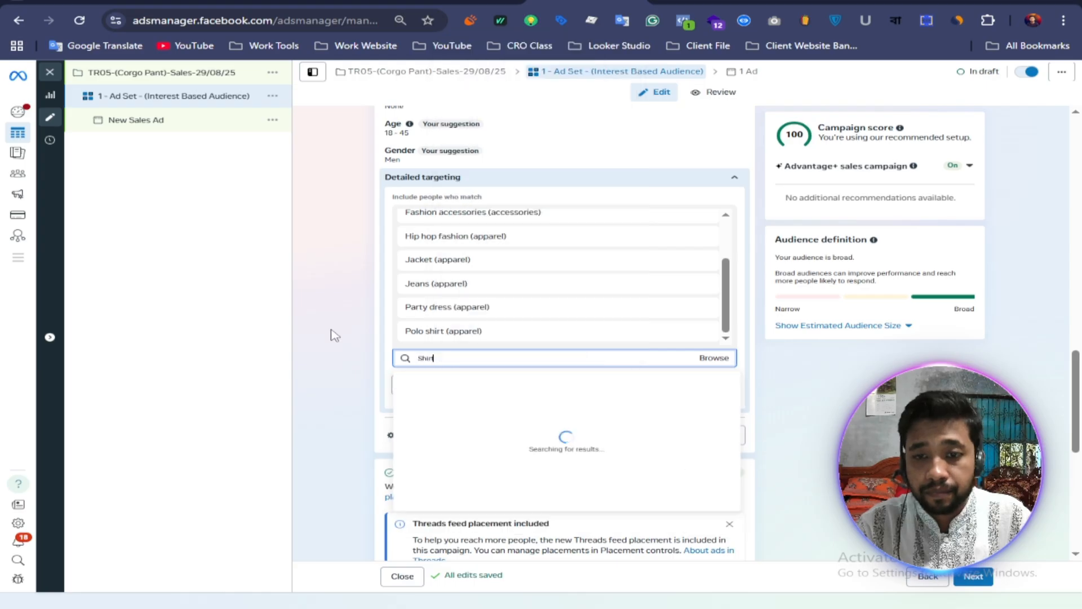
left_click(451, 399)
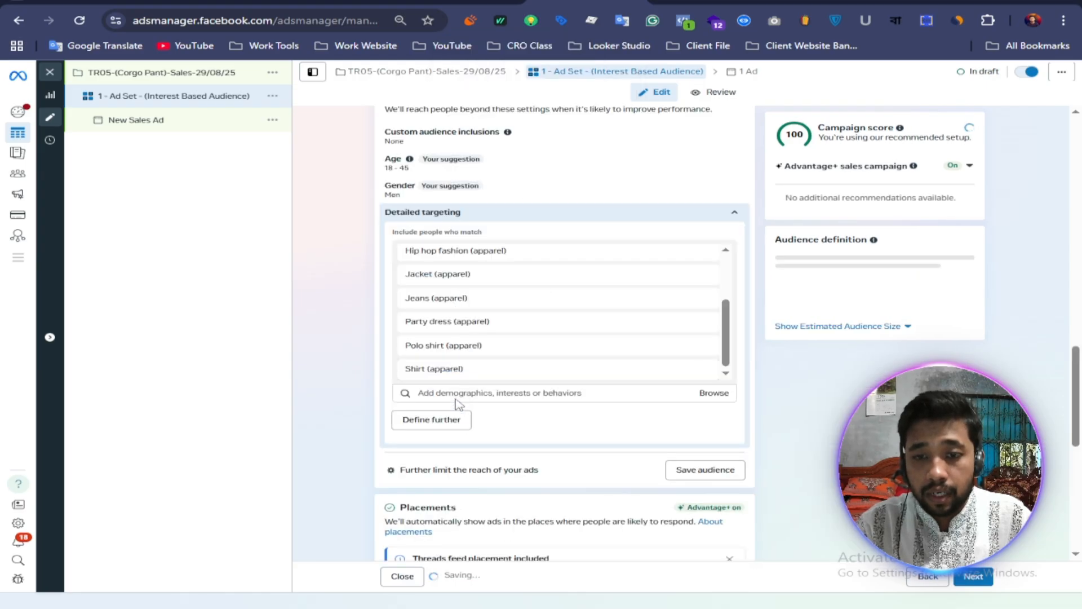
Add the suggested T-shirt (apparel) and Dress shirt (apparel) interests to detailed targeting
left_click(446, 397)
left_click(337, 367)
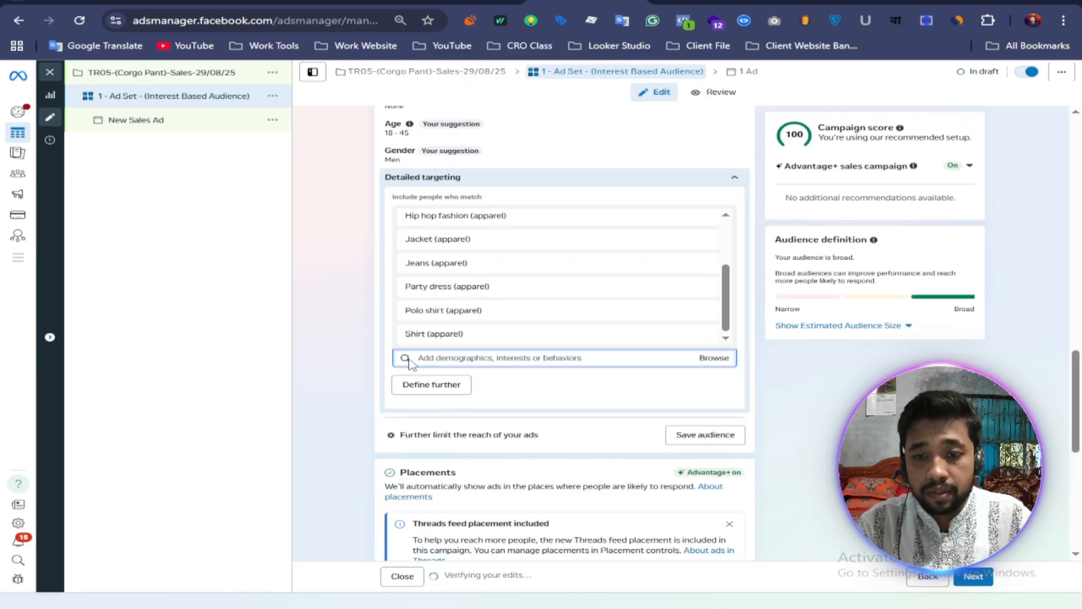
left_click(425, 359)
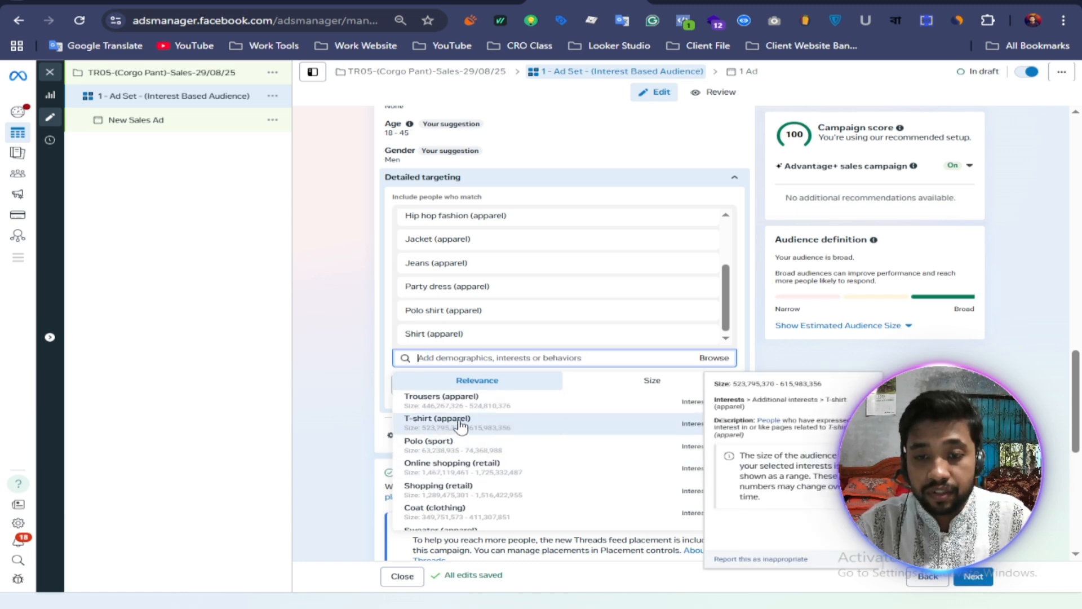
left_click(443, 423)
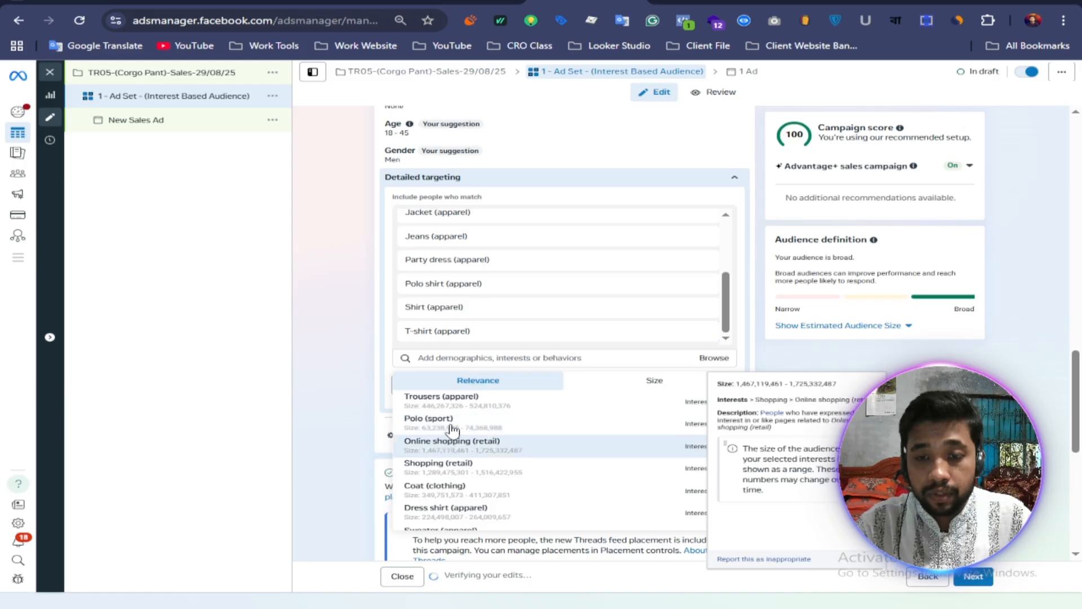
left_click(492, 424)
scroll(490, 428, "down", 3)
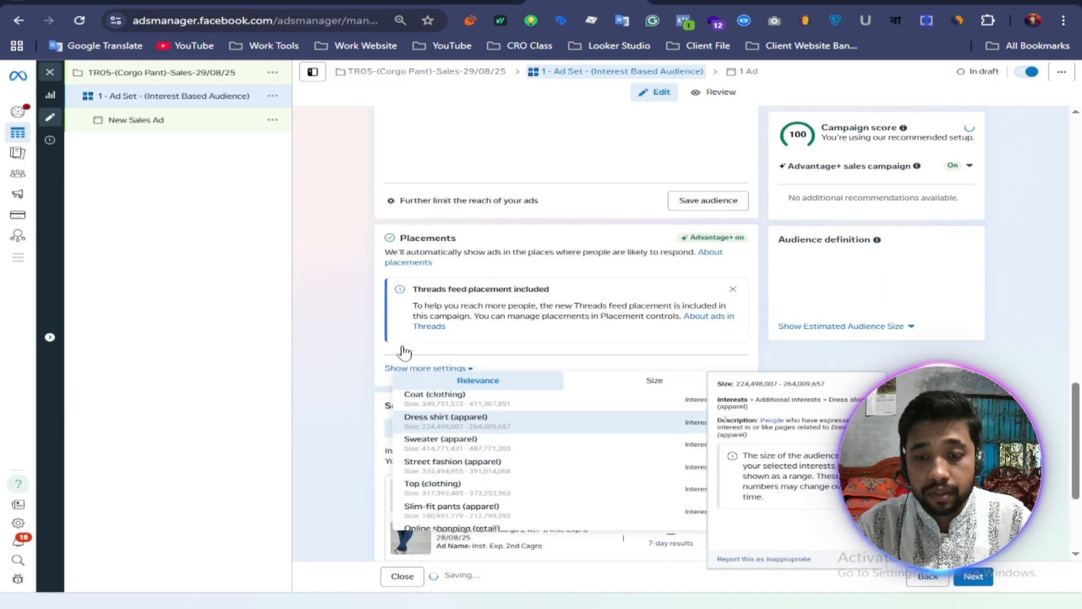
Copy "Dresses" from the Google Docs interest list and search for it in detailed targeting
key("ctrl+Tab")
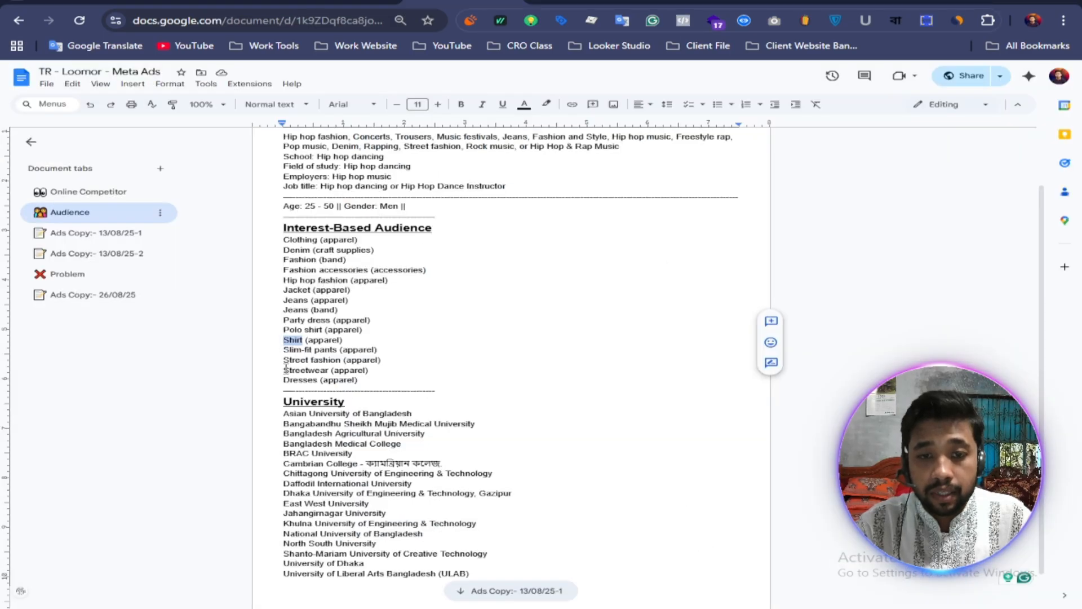
double_click(302, 380)
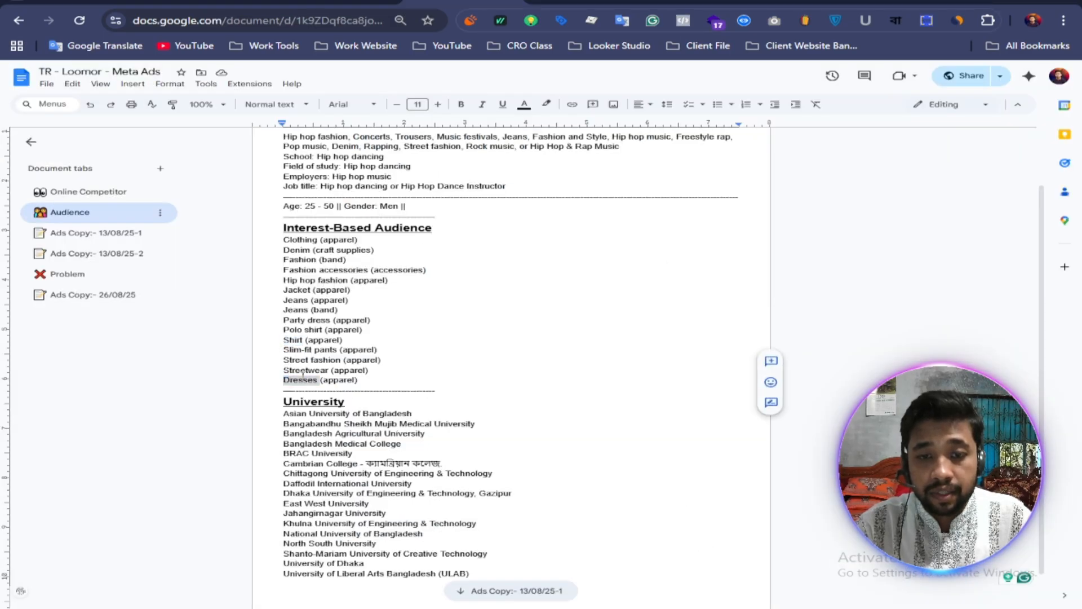
right_click(299, 379)
left_click(354, 130)
left_click(587, 3)
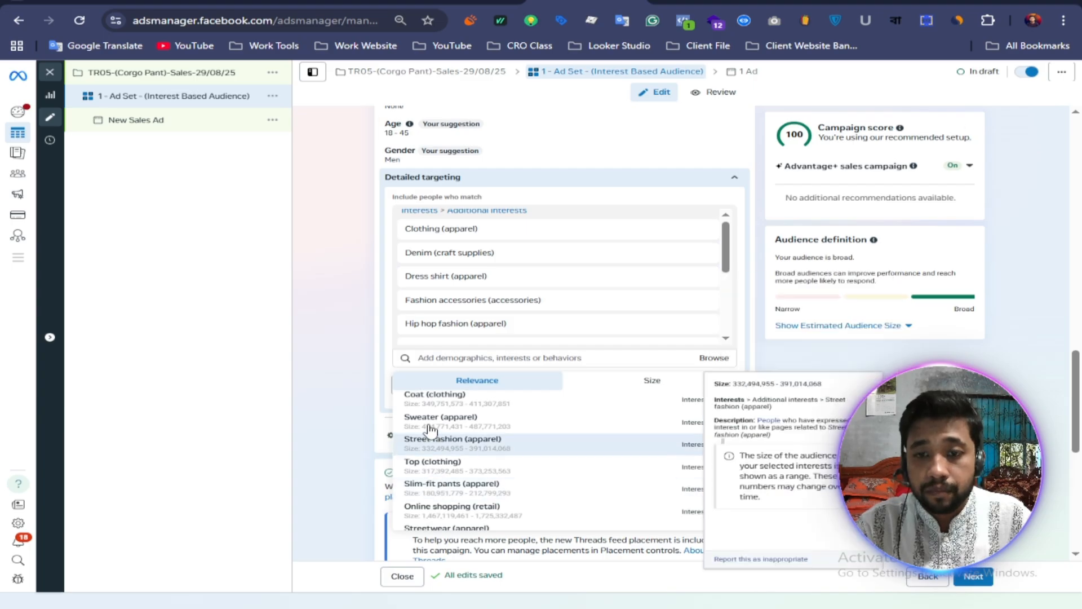
left_click(442, 359)
right_click(443, 360)
left_click(479, 201)
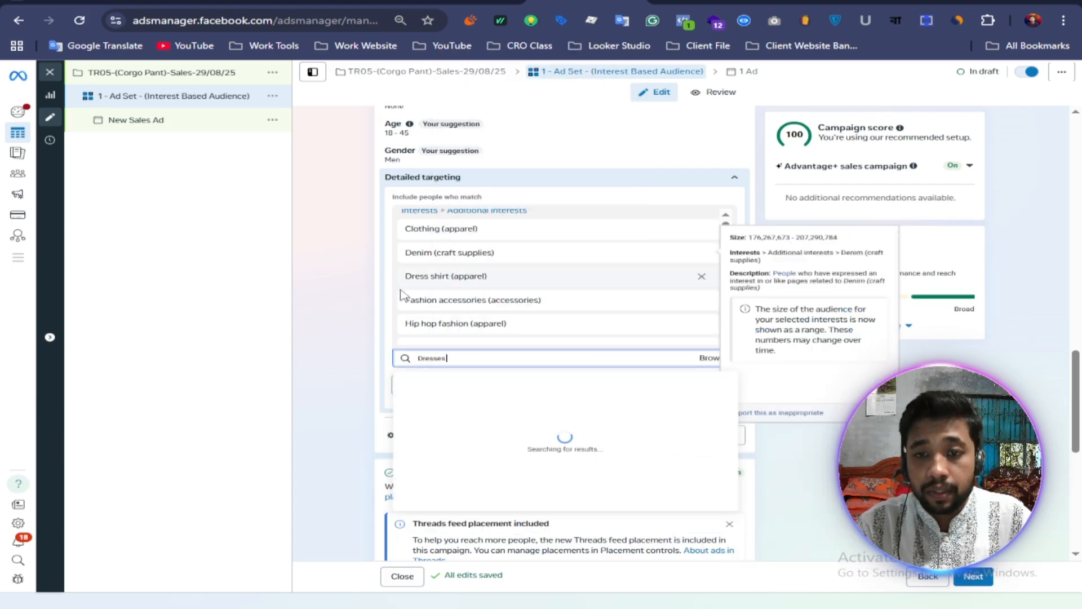
left_click(332, 372)
Show more placement settings and limit the platforms to Facebook by deselecting Instagram, Messenger, Audience Network and Threads
scroll(349, 395, "down", 6)
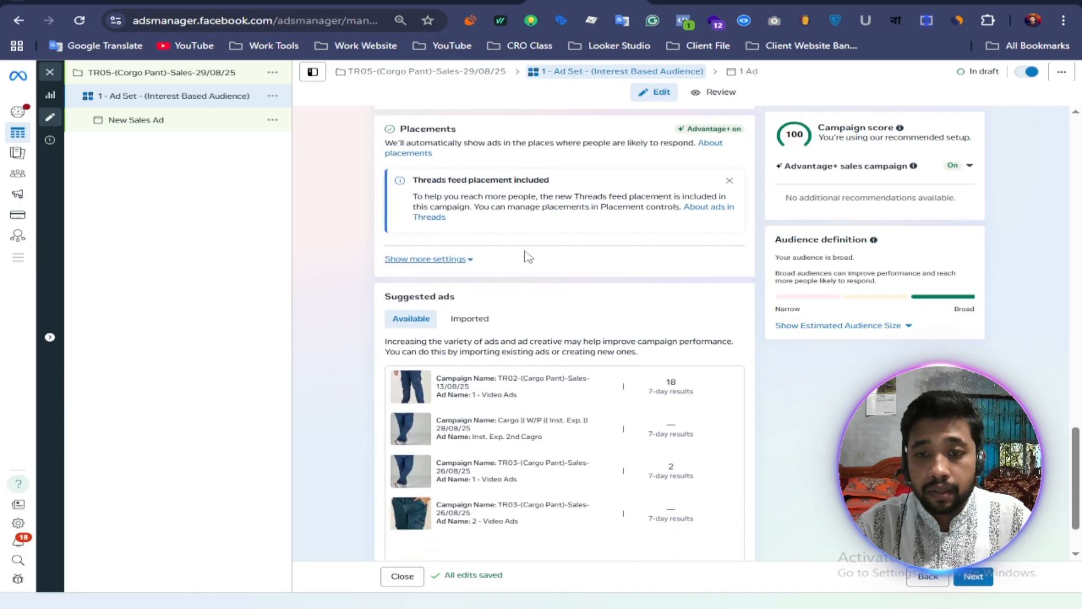
left_click(470, 260)
left_click(734, 314)
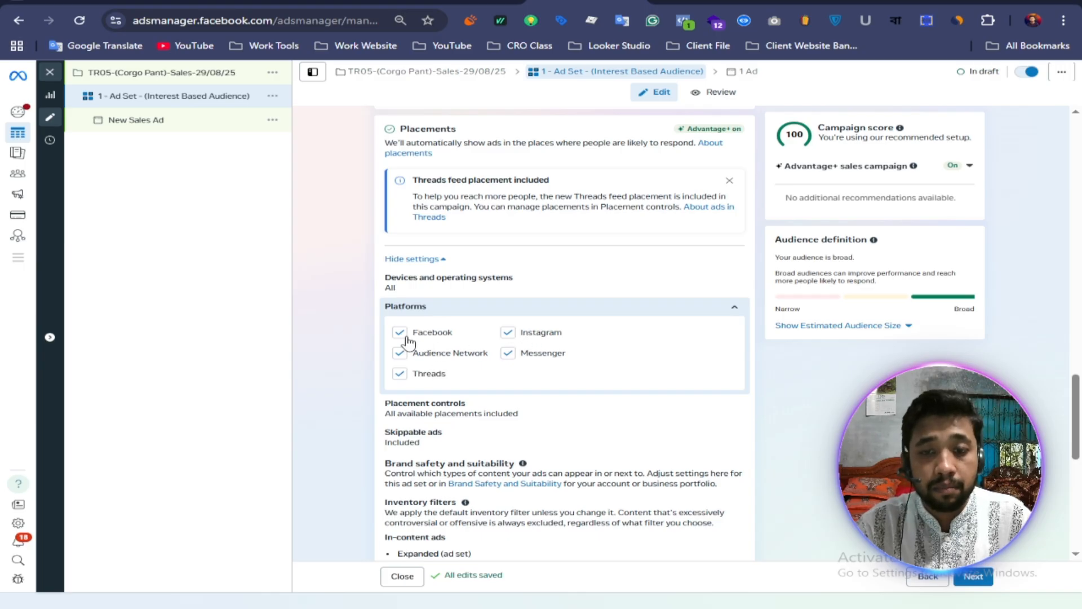
left_click(510, 334)
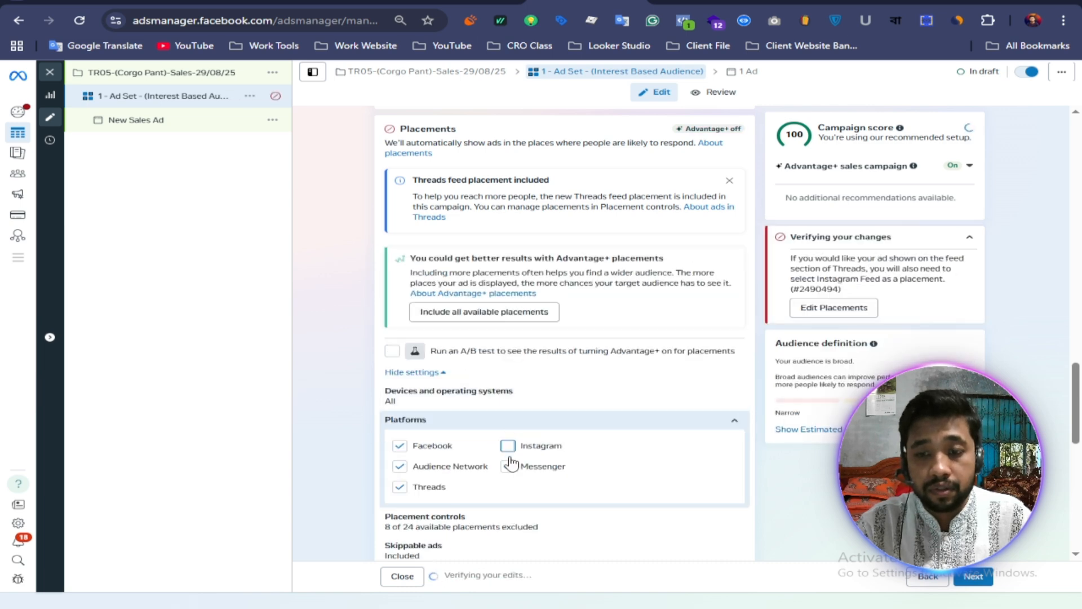
scroll(519, 483, "down", 5)
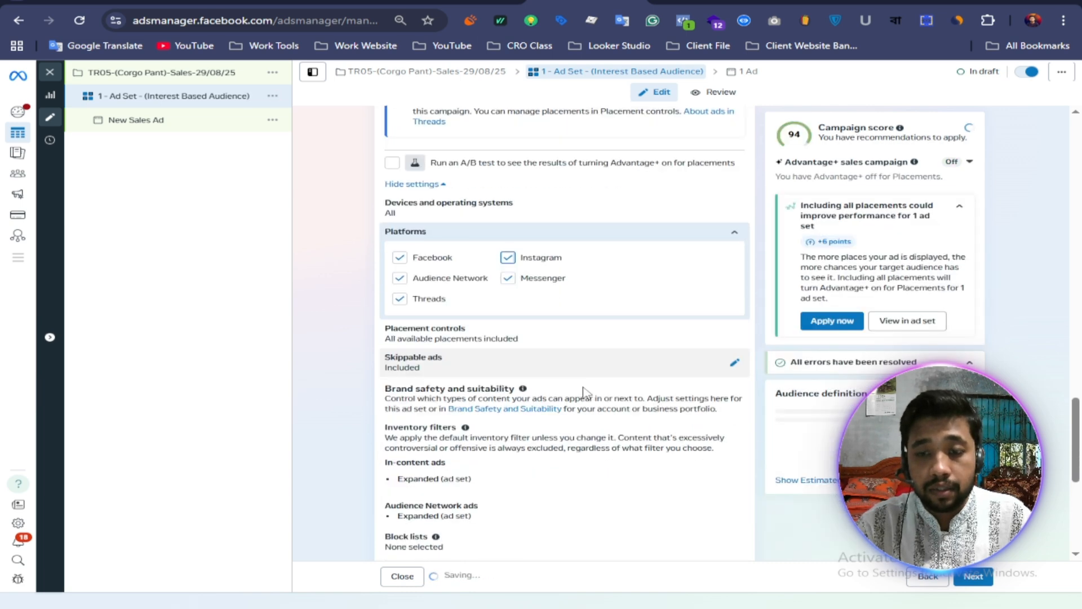
left_click(509, 220)
left_click(508, 324)
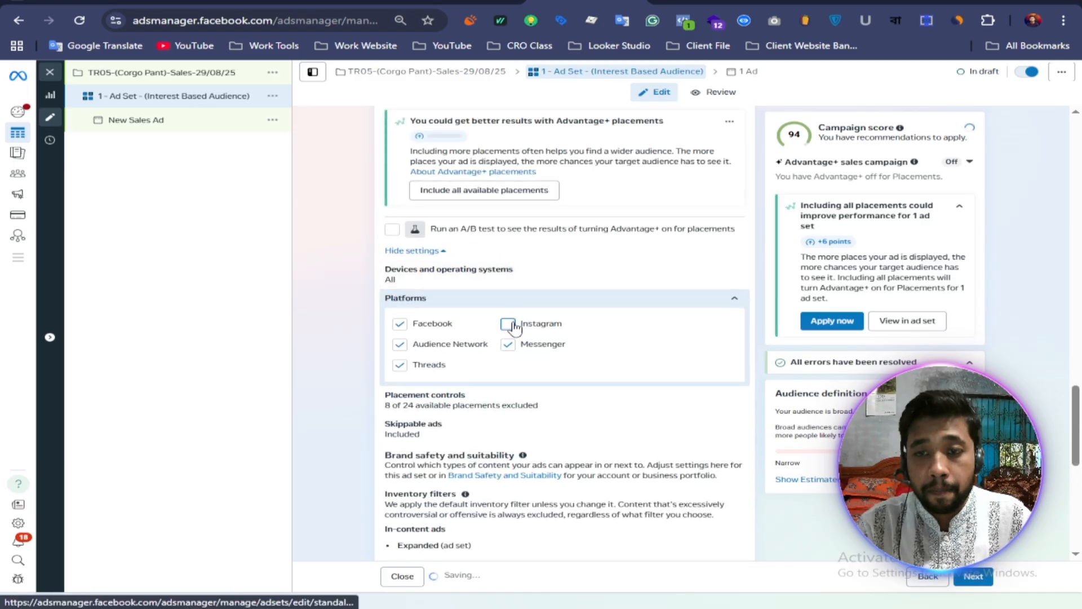
left_click(509, 344)
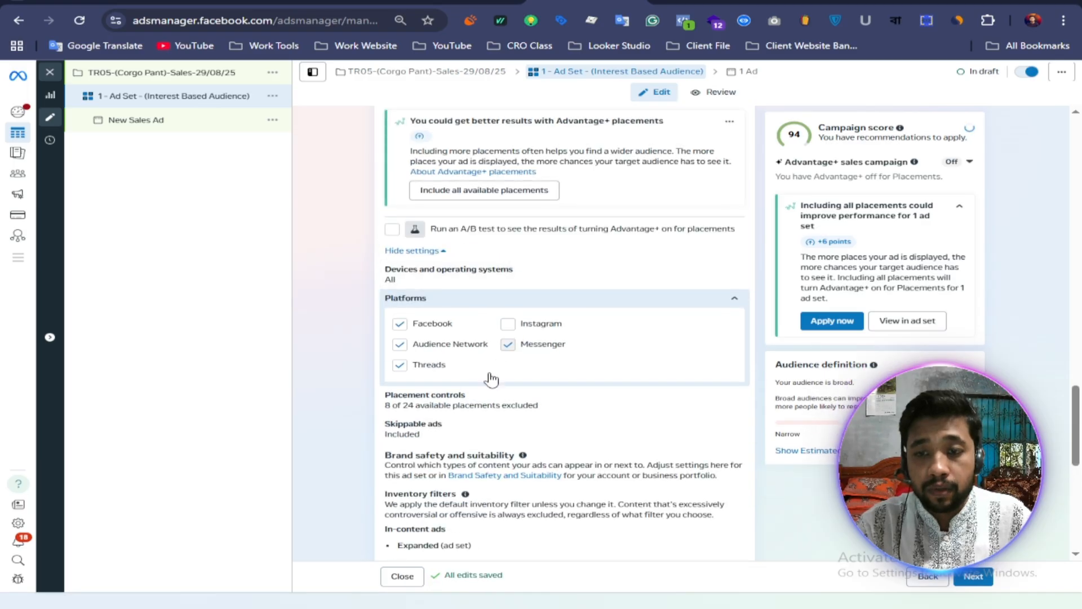
left_click(402, 346)
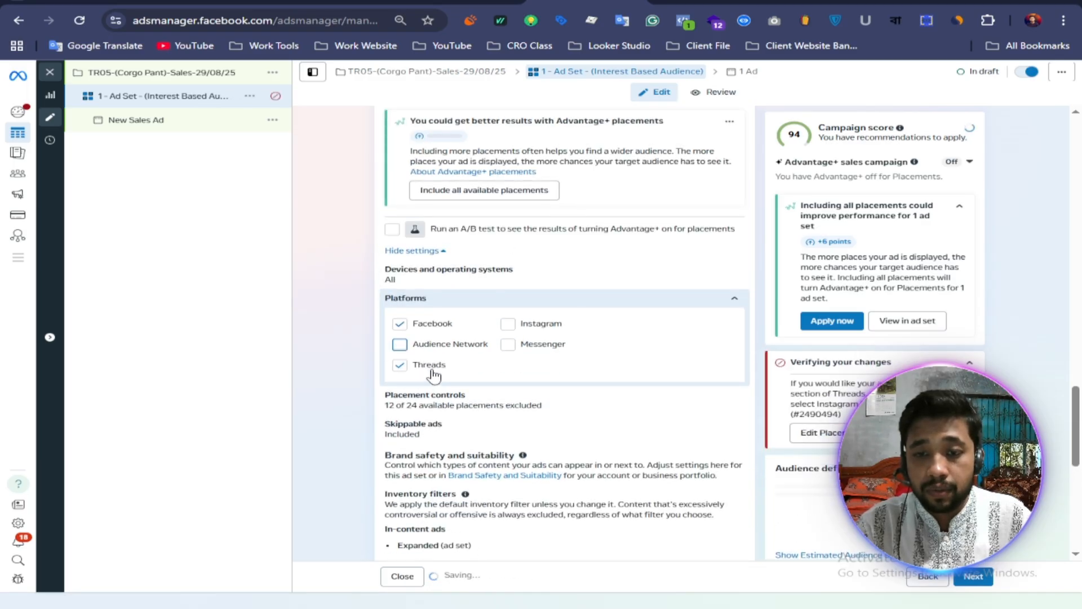
left_click(401, 367)
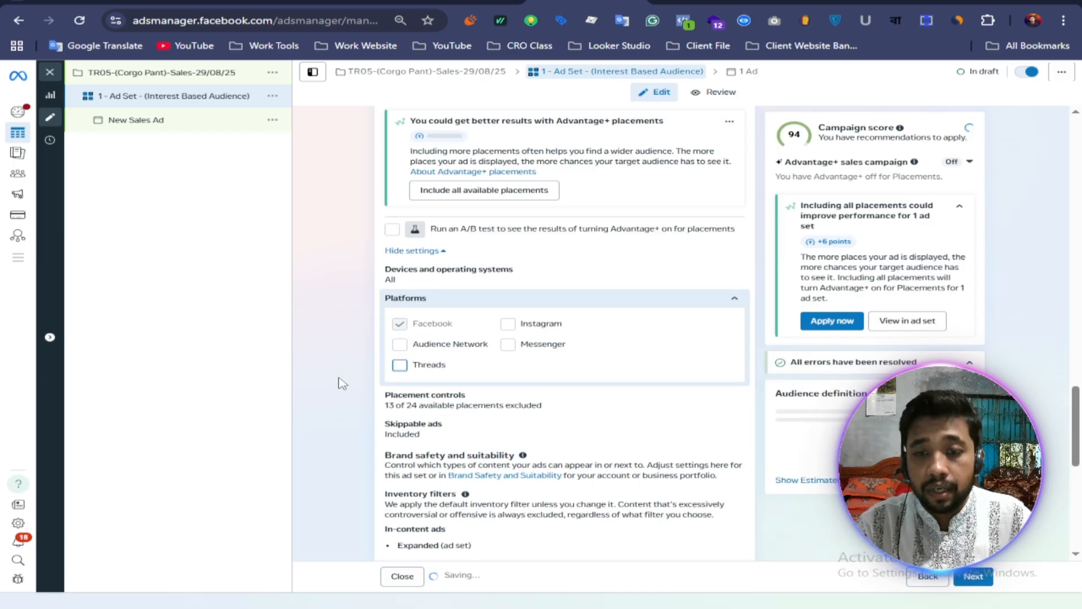
Exclude Facebook Marketplace and Facebook Notifications from the feed placements, and expand the Stories and Reels placements for review
scroll(341, 380, "down", 4)
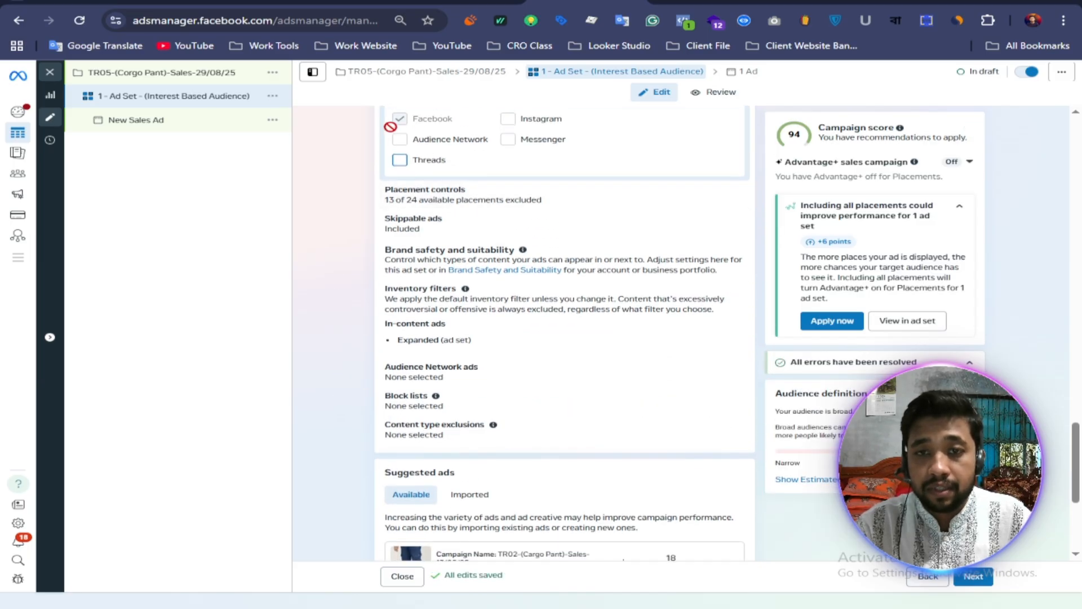
left_click(736, 197)
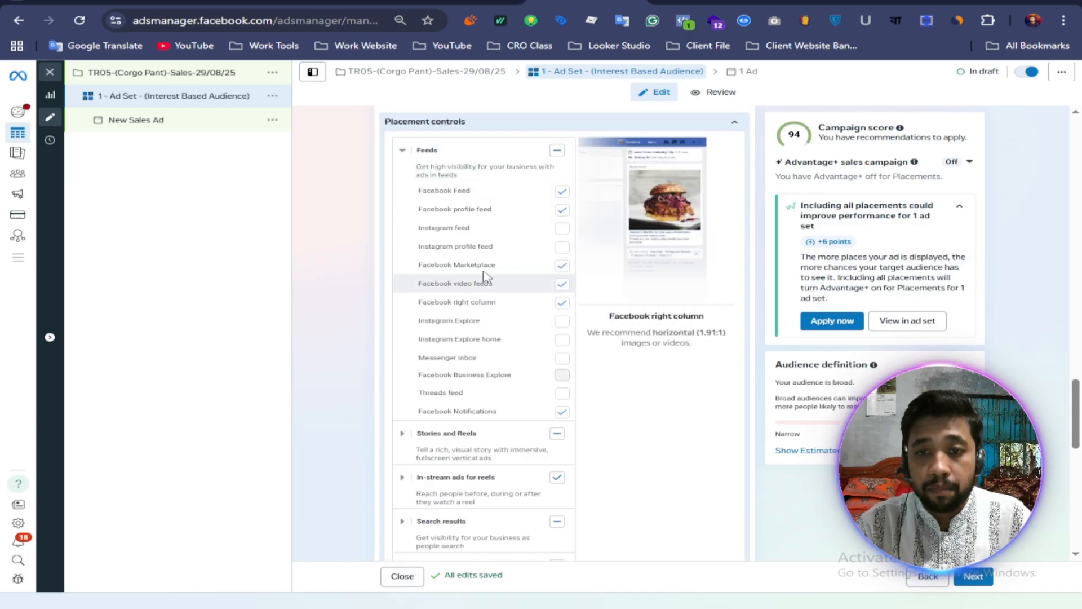
left_click(562, 266)
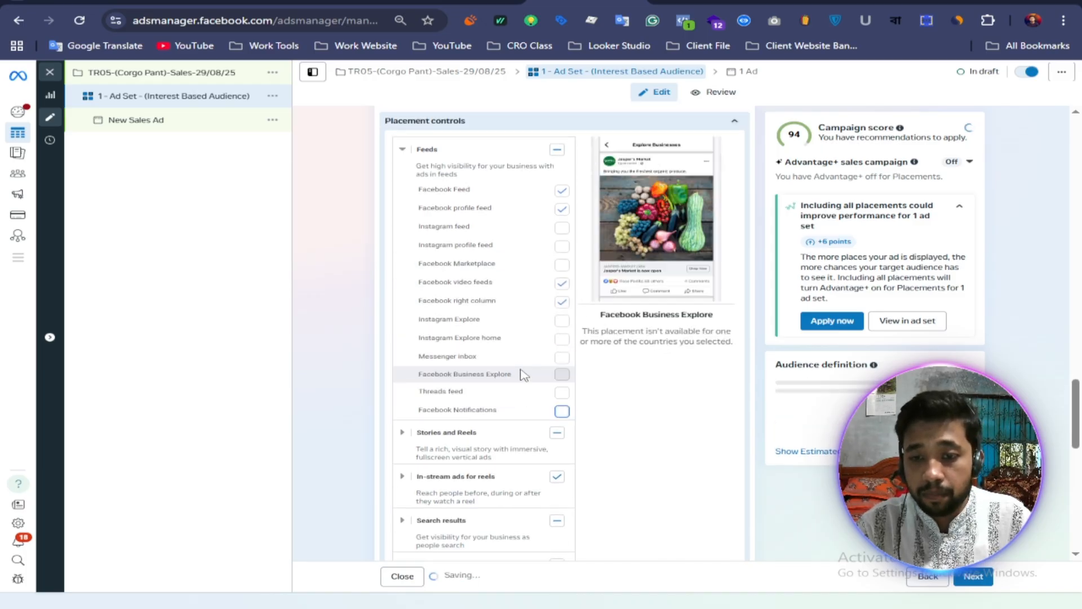
scroll(519, 375, "down", 3)
left_click(400, 304)
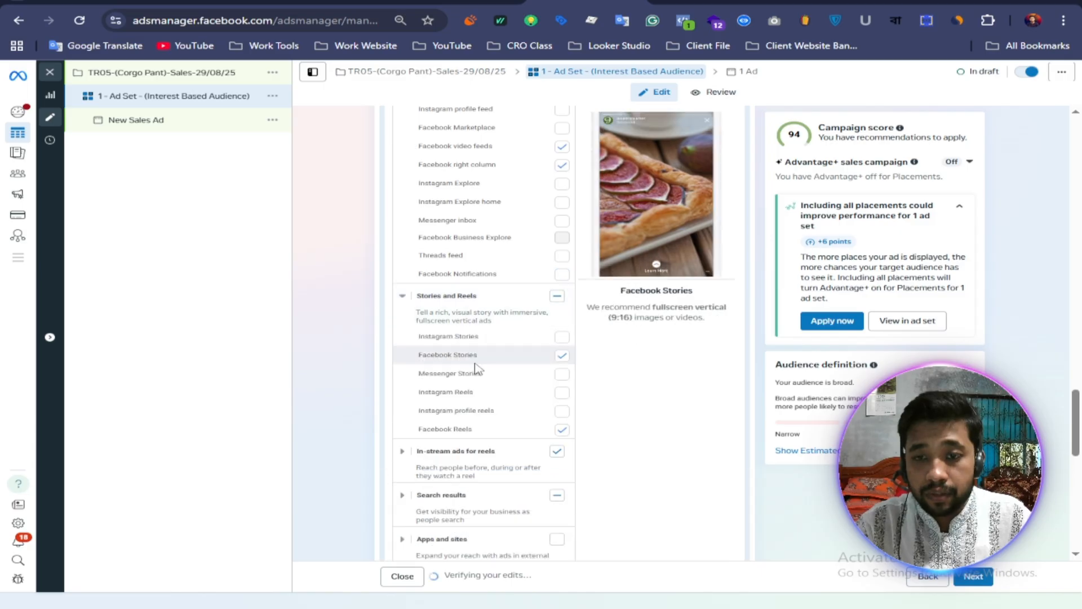
scroll(496, 372, "down", 4)
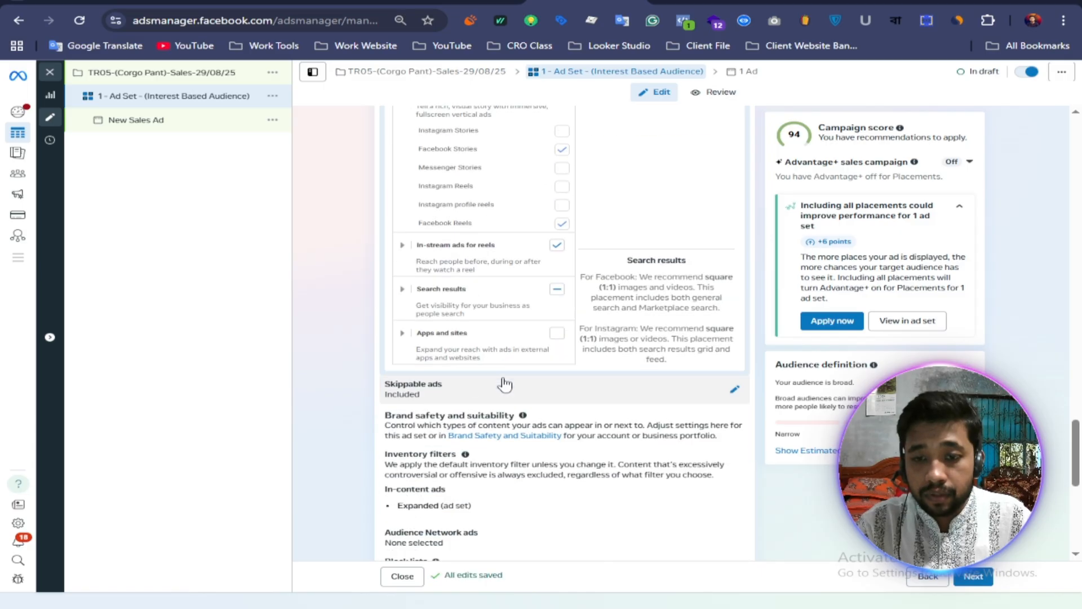
Expand the Search results placements and exclude Facebook search results
left_click(402, 289)
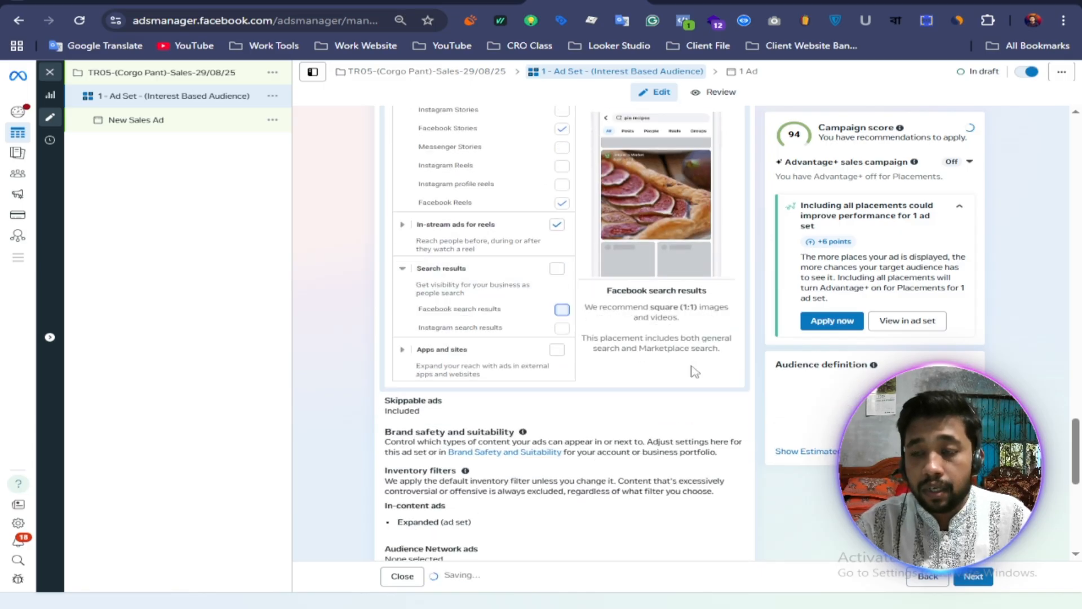
Review the ad set's conversion, budget, audience, detailed targeting and placement settings, and proceed to the ad level
scroll(558, 338, "up", 10)
scroll(558, 337, "up", 15)
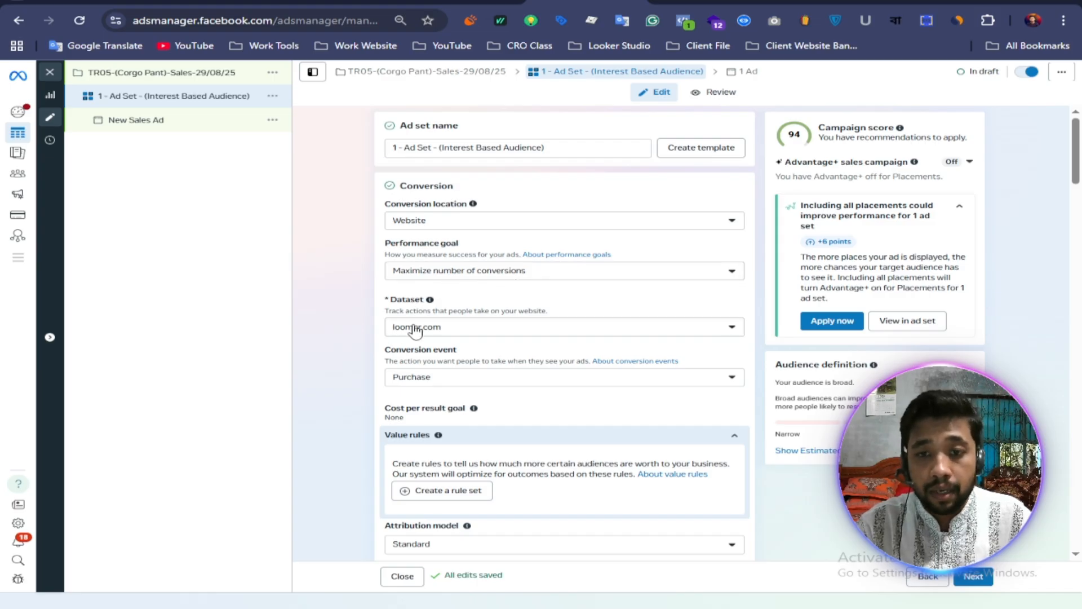
scroll(462, 337, "down", 3)
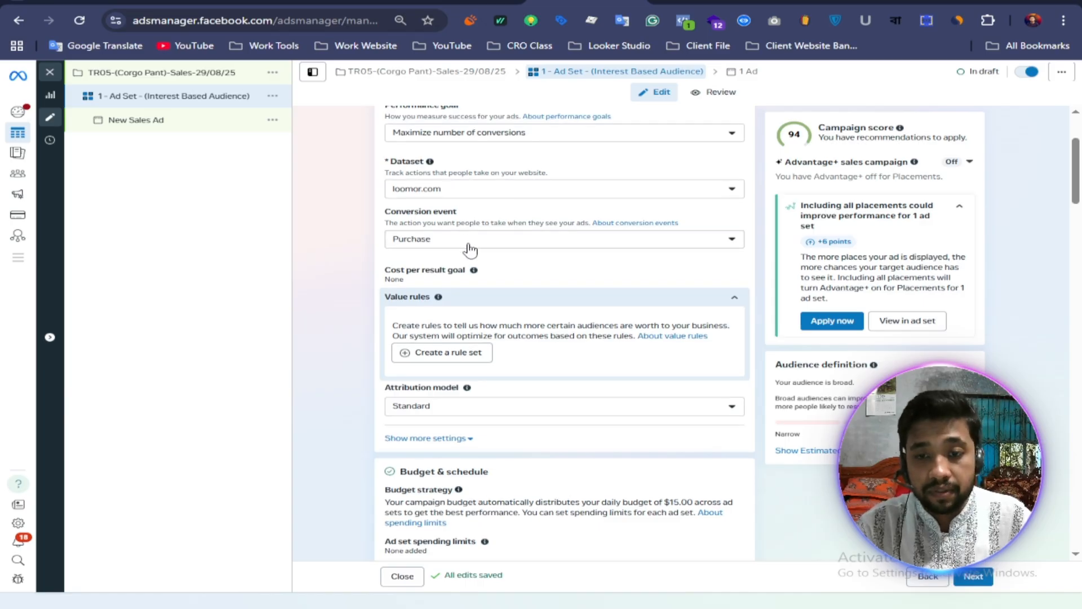
scroll(587, 295, "down", 10)
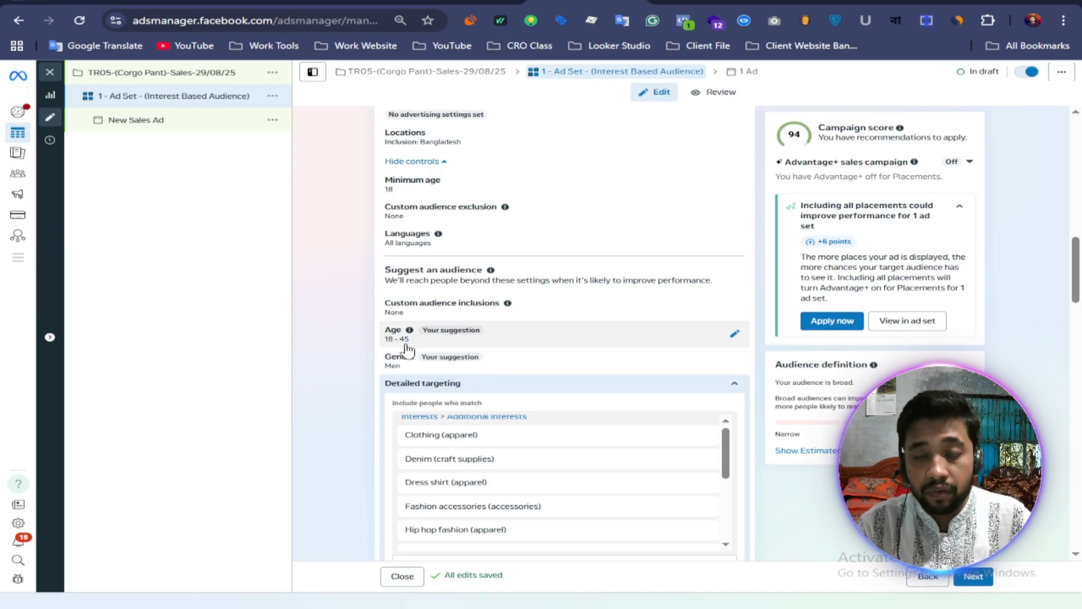
scroll(411, 350, "down", 2)
scroll(509, 416, "down", 1)
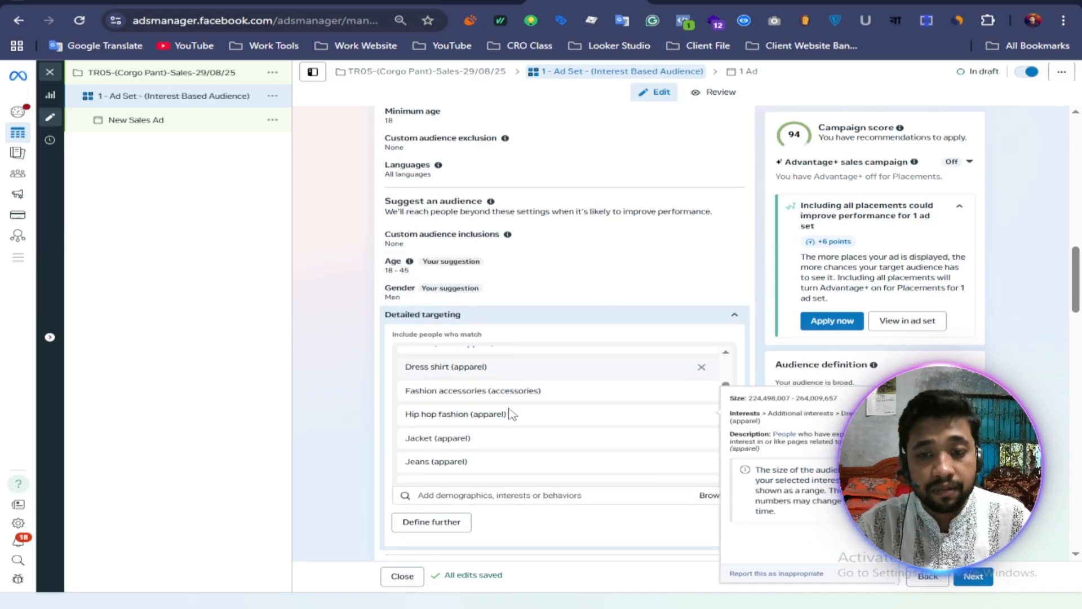
scroll(509, 417, "down", 5)
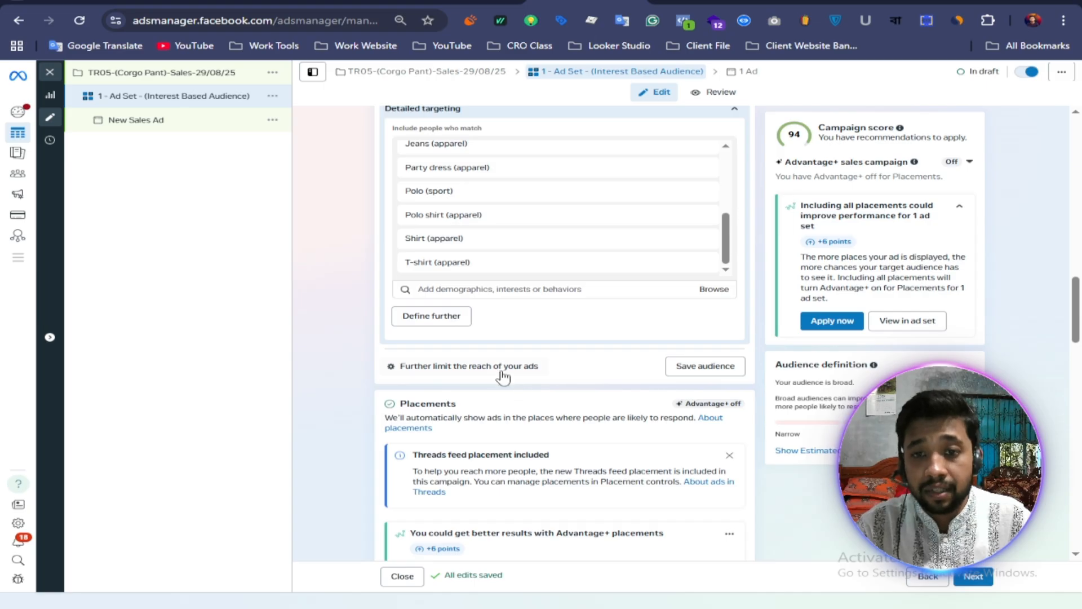
scroll(393, 404, "down", 8)
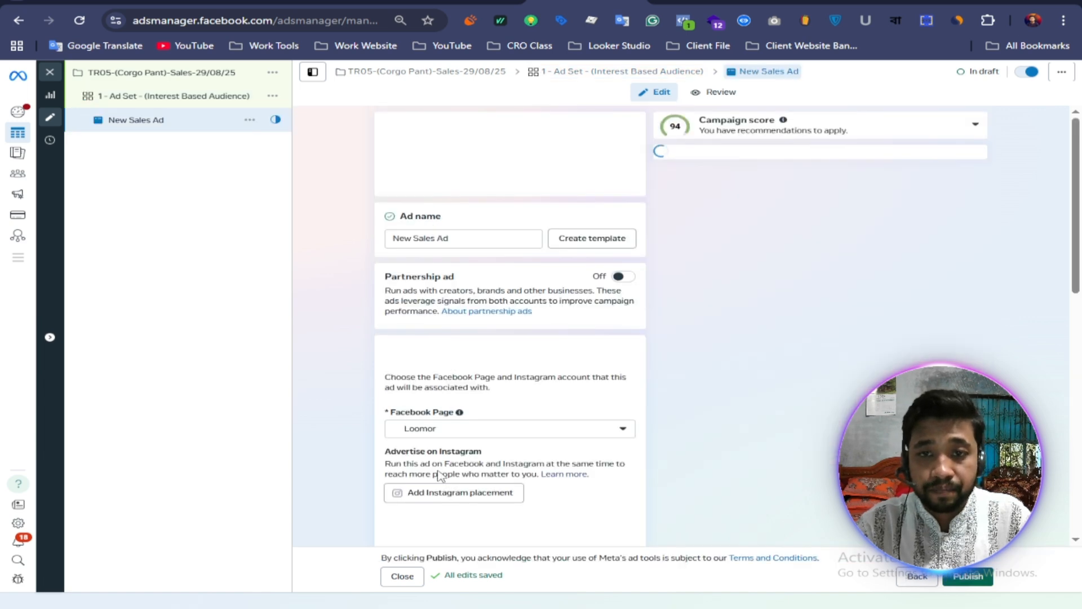
Rename the ad as "1 - Video Ads" using the suggested name
triple_click(468, 150)
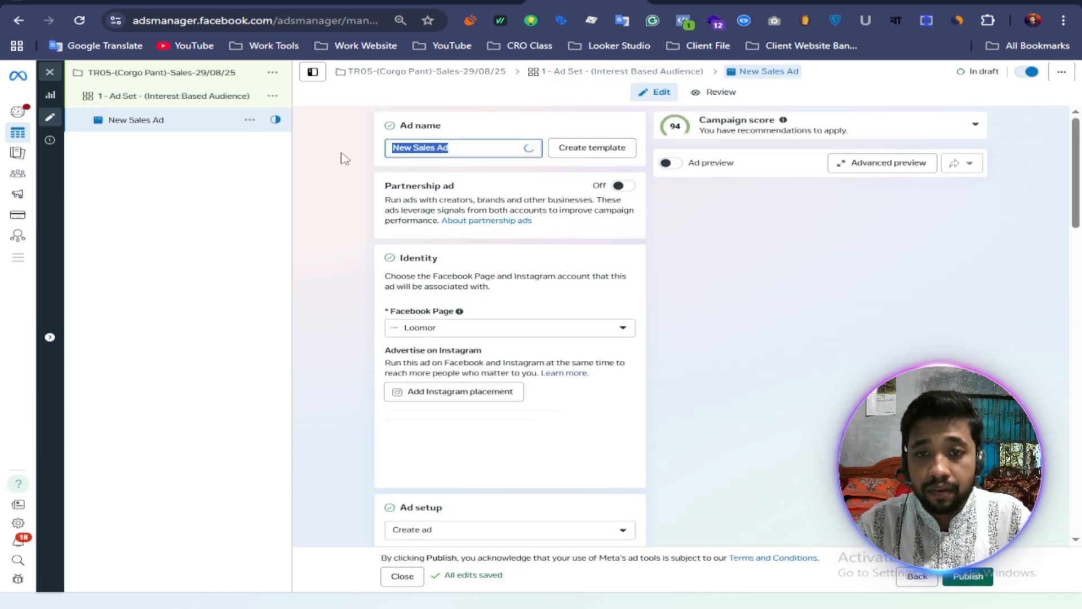
type("1 -")
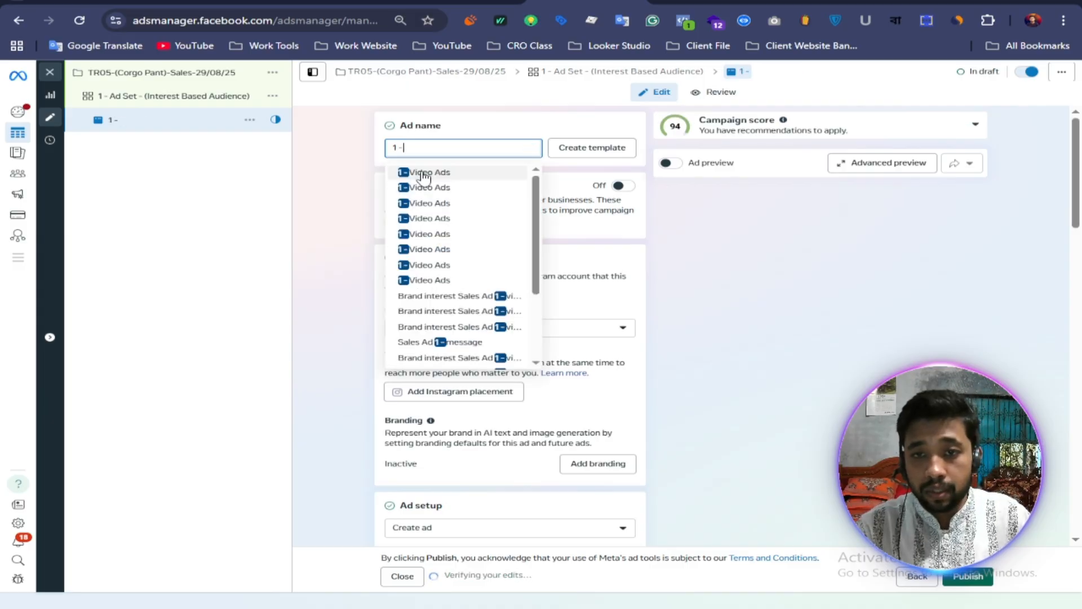
left_click(424, 173)
Copy the address of the Loomor Cargo Pant category page and paste it as the ad's destination website URL
scroll(326, 248, "down", 2)
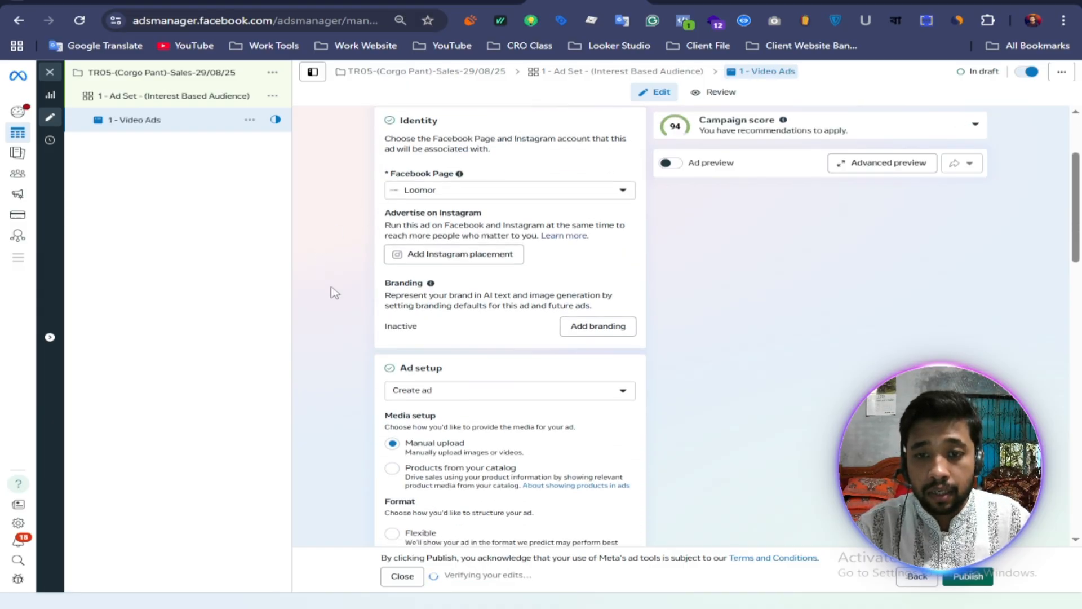
scroll(335, 292, "down", 4)
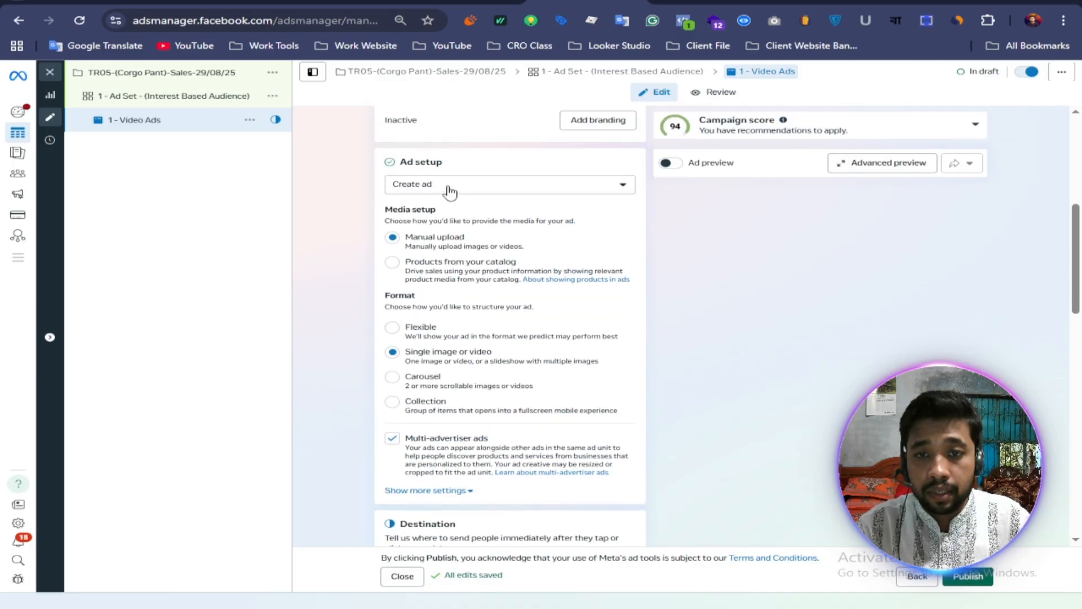
scroll(451, 214, "down", 3)
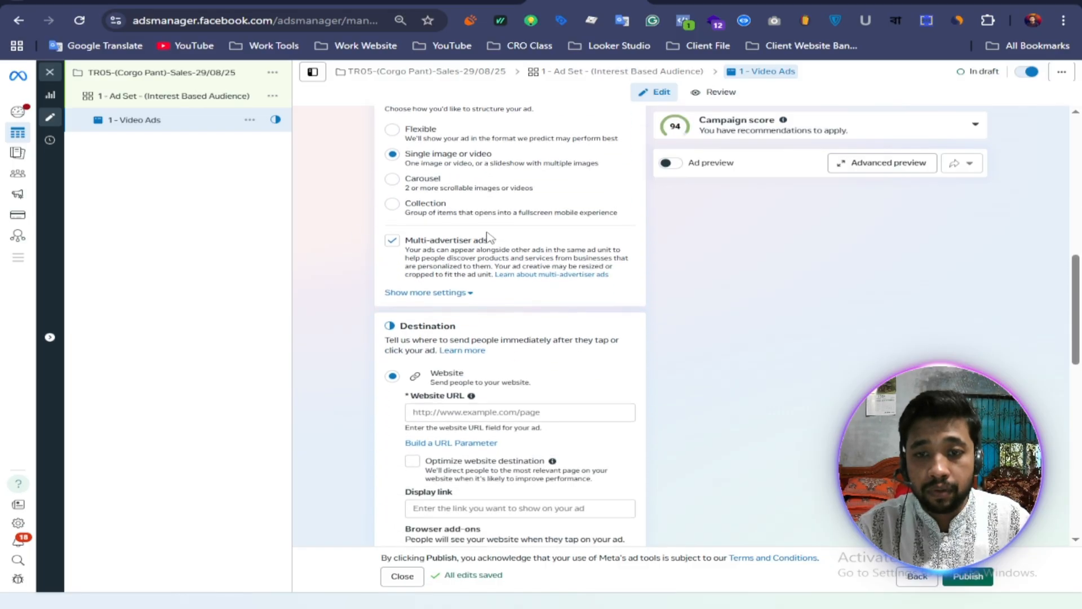
scroll(501, 156, "down", 3)
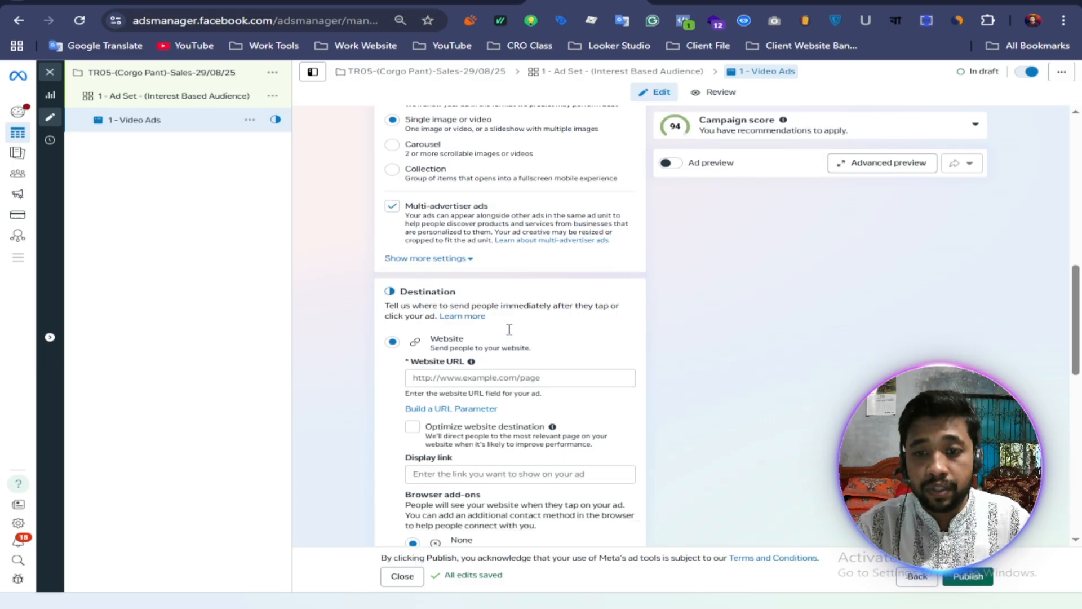
left_click(472, 265)
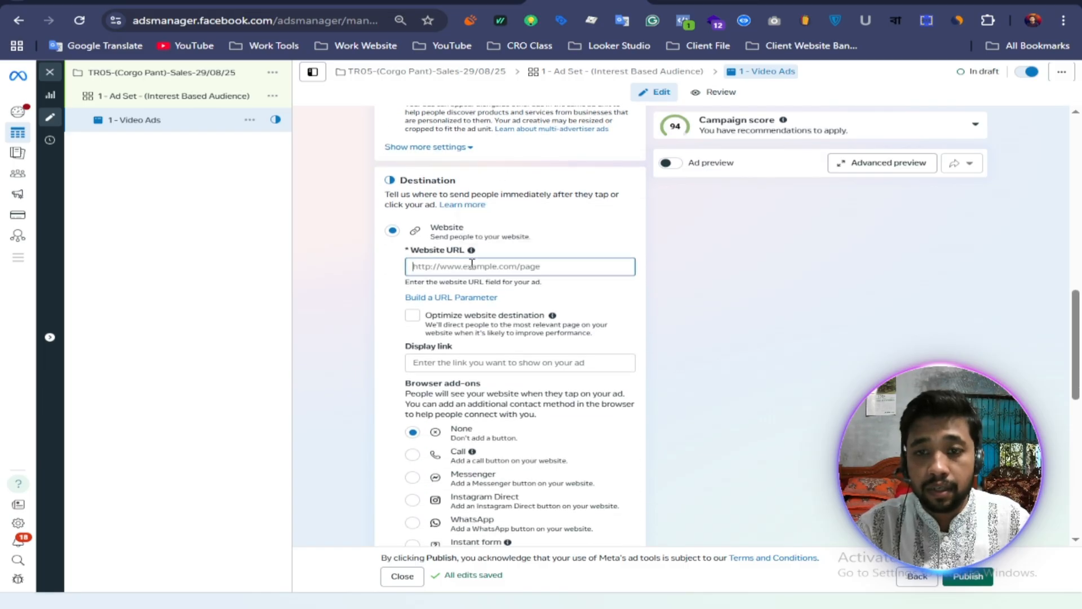
left_click(574, 6)
left_click(208, 21)
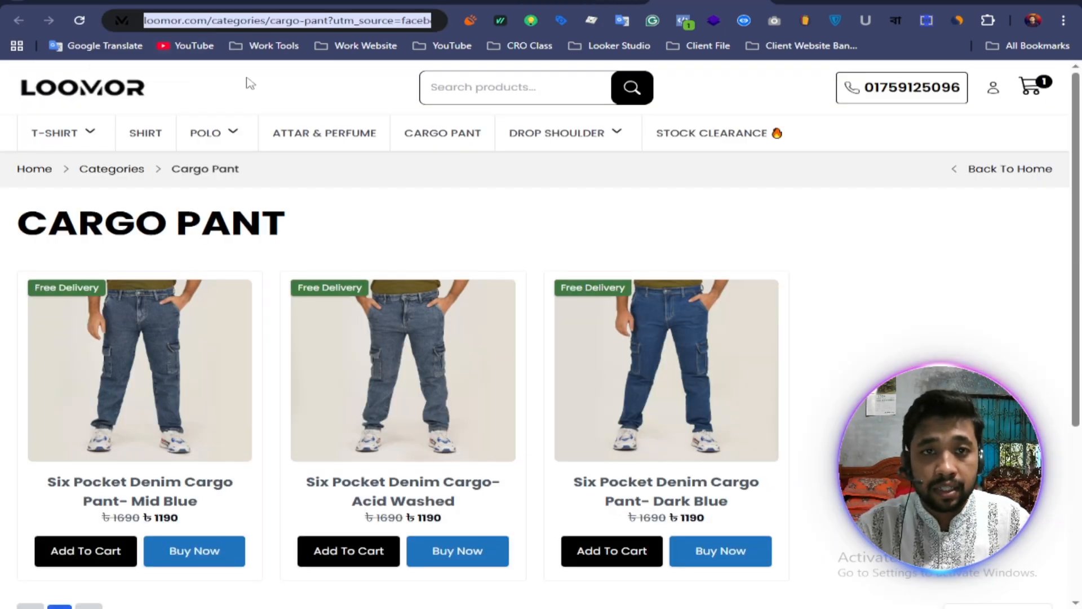
right_click(206, 21)
left_click(278, 150)
left_click(562, 3)
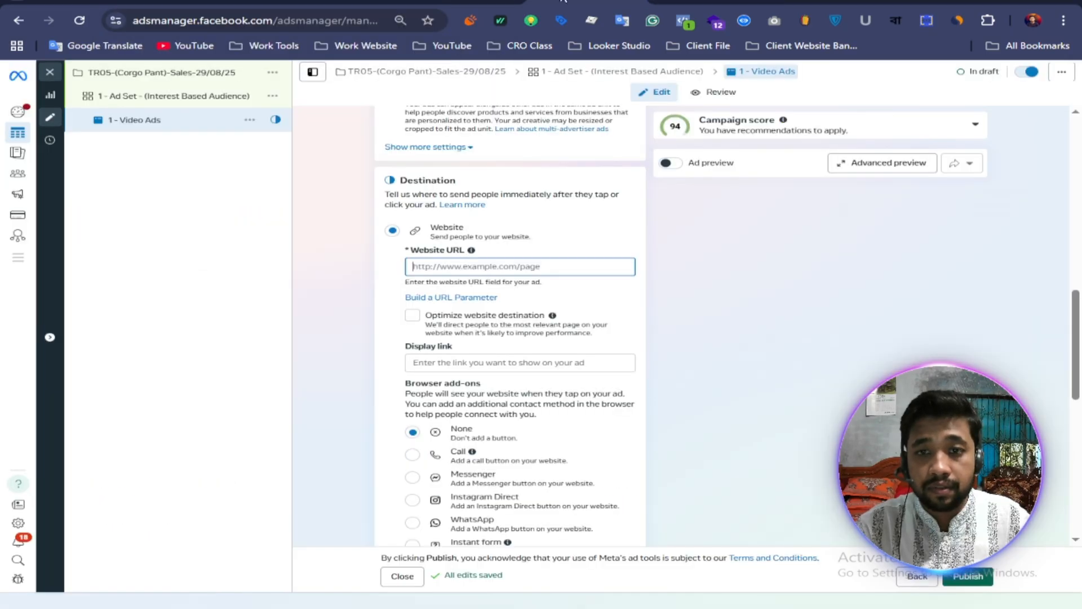
right_click(433, 269)
left_click(476, 439)
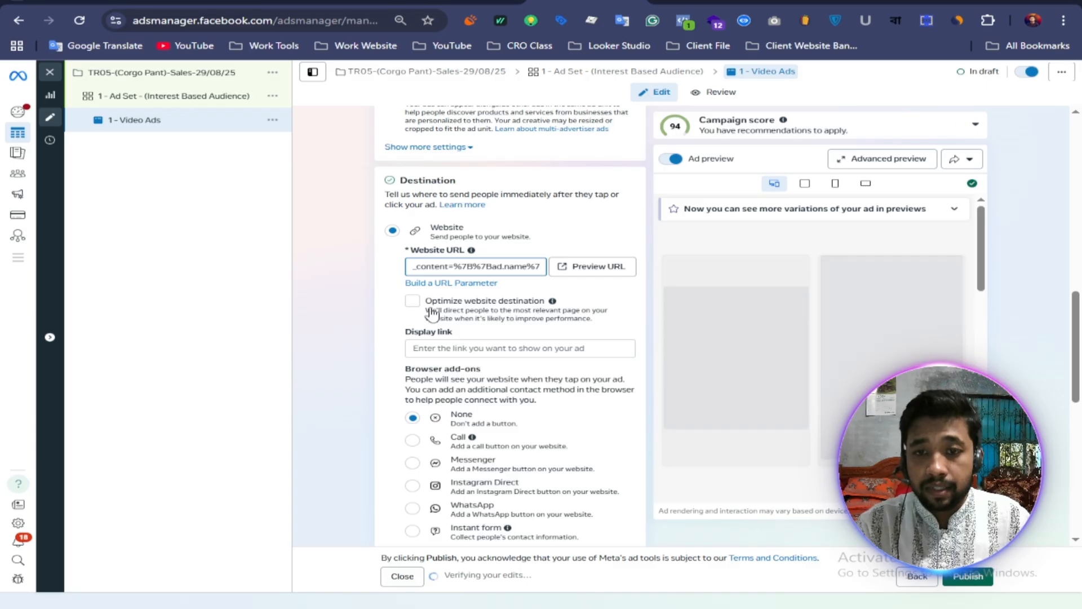
Open the URL parameter builder, check the campaign source, medium, name, content and custom parameters, and apply them to the website URL
left_click(451, 283)
scroll(494, 211, "up", 3)
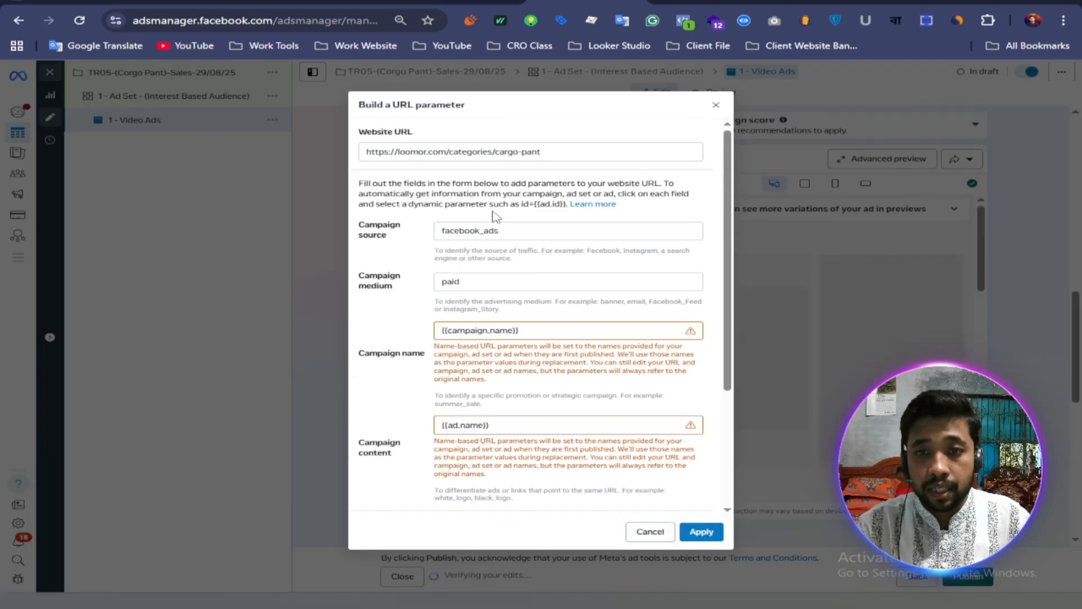
scroll(504, 275, "down", 4)
scroll(501, 243, "up", 4)
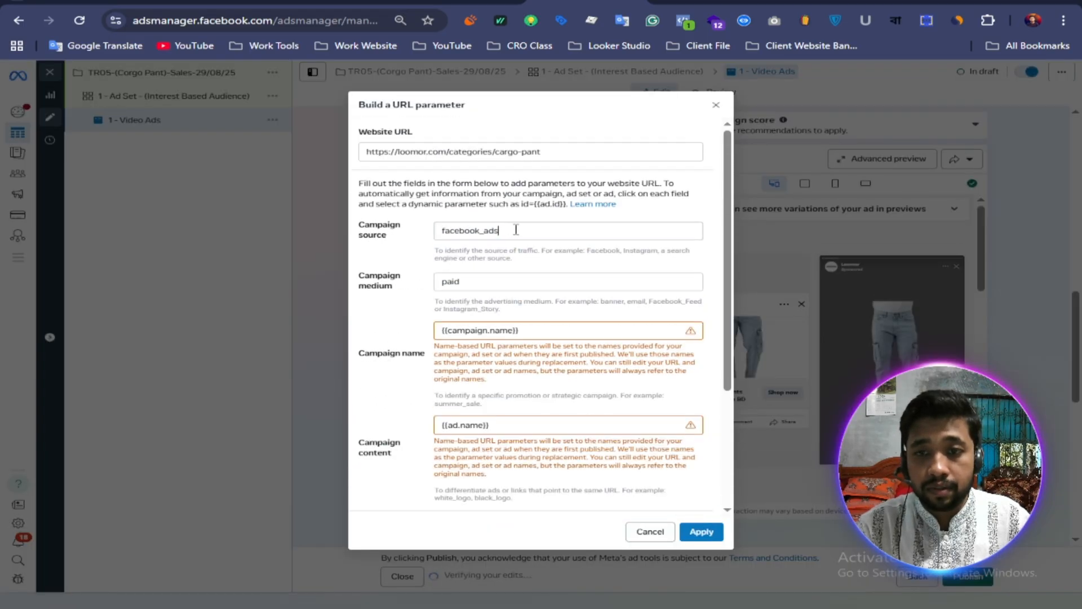
left_click(516, 230)
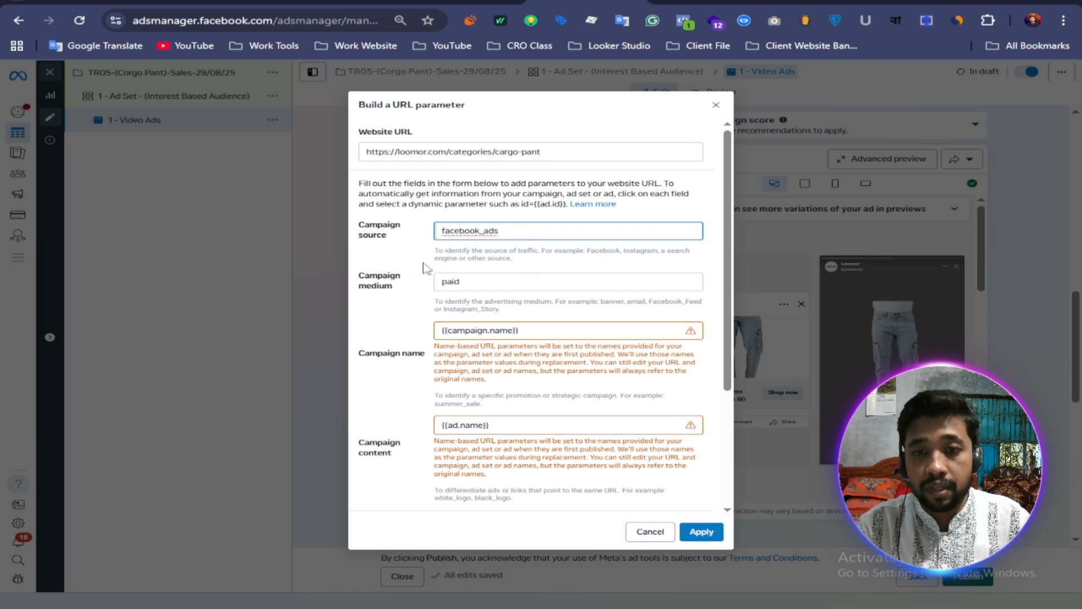
left_click(403, 248)
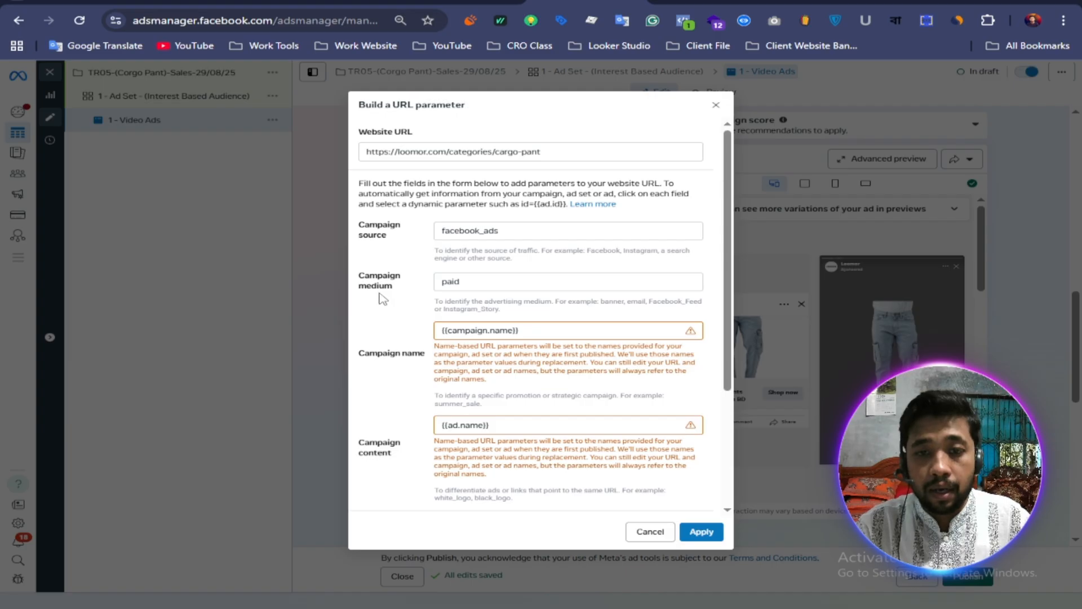
scroll(464, 294, "down", 3)
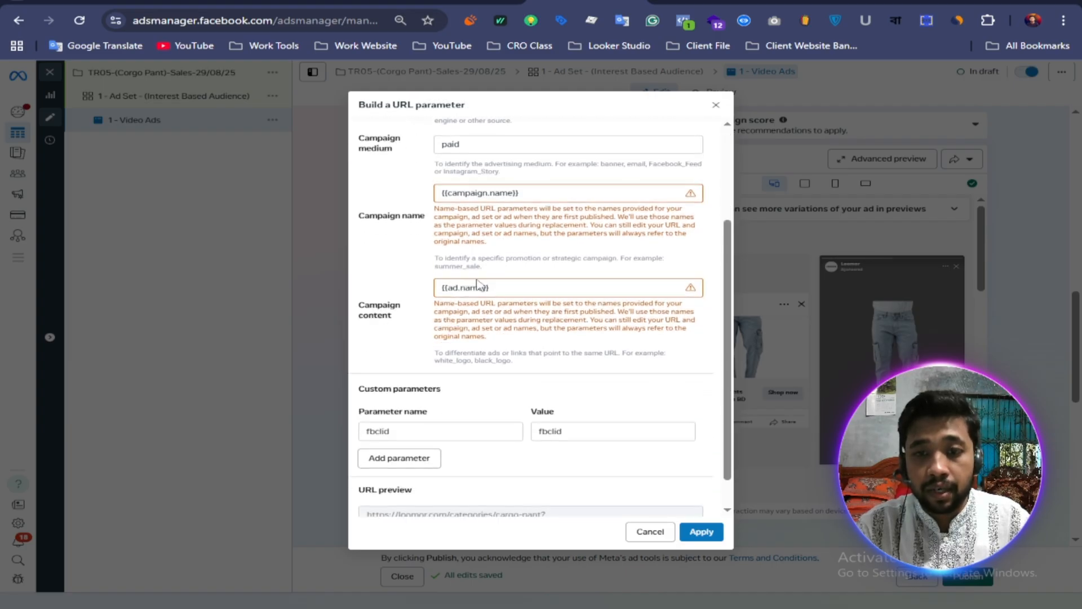
scroll(485, 307, "down", 1)
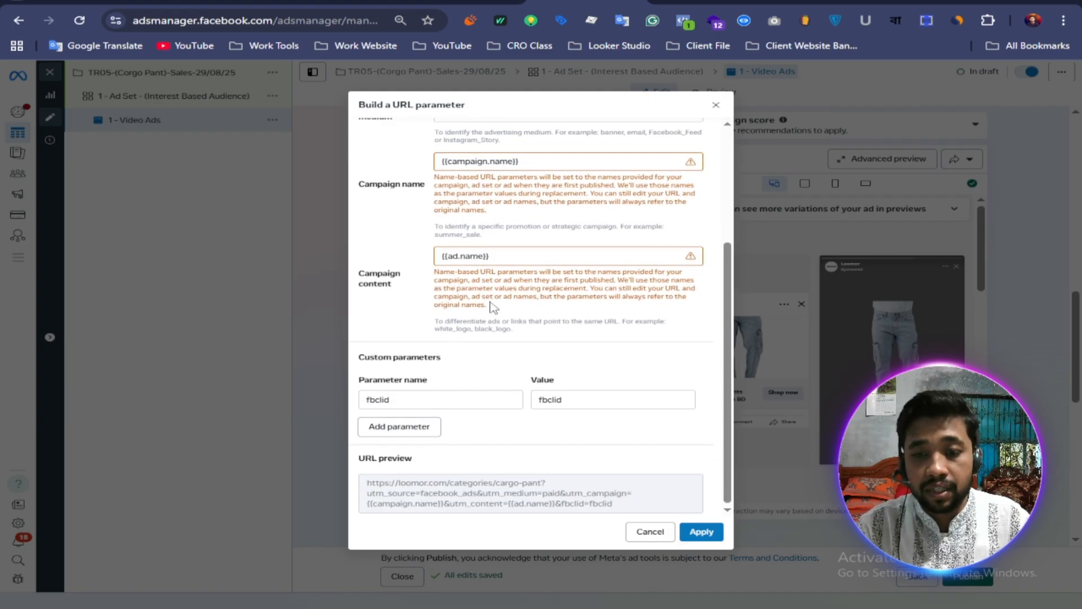
left_click(705, 531)
Paste the copied Loomor cargo pant URL as the ad's display link
scroll(341, 383, "down", 3)
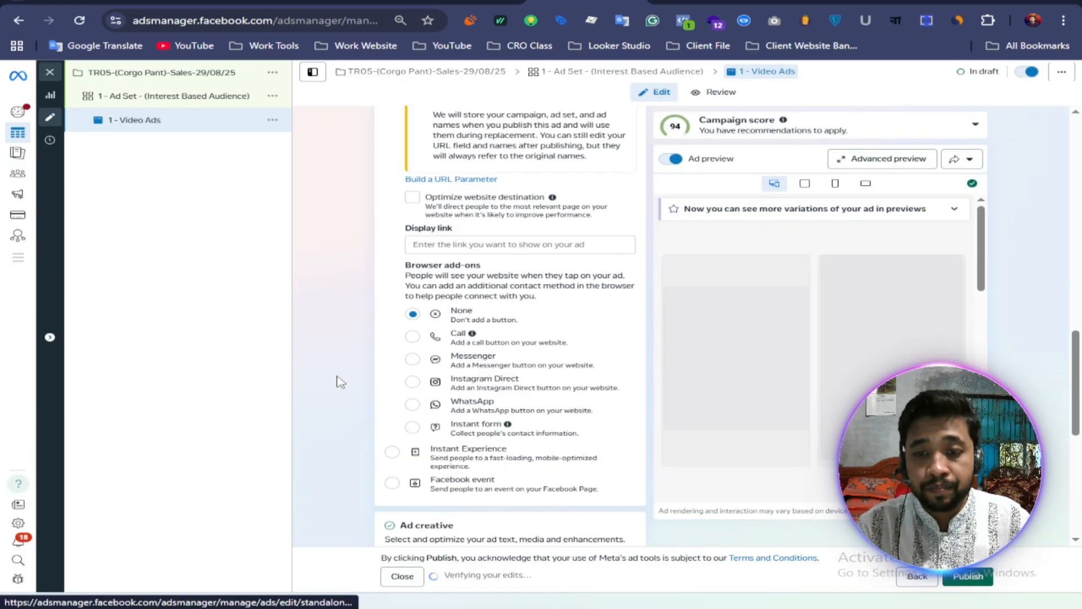
right_click(461, 242)
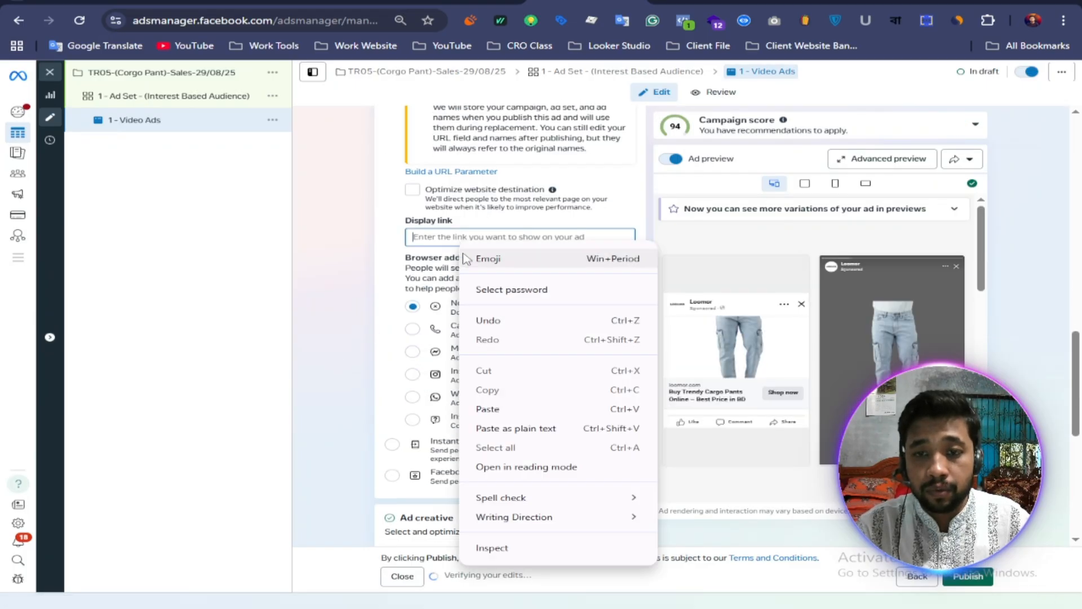
left_click(494, 406)
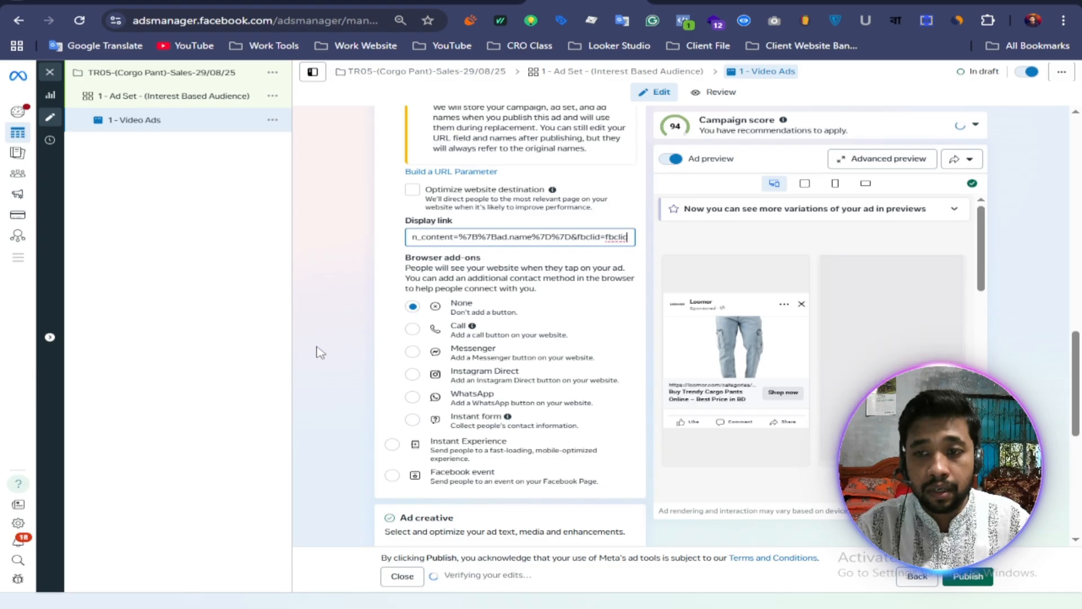
left_click(324, 351)
Set up a video creative with the first 1080 × 1920 Loomor video from the account media, skipping the trim and accepting the crop
scroll(325, 348, "down", 6)
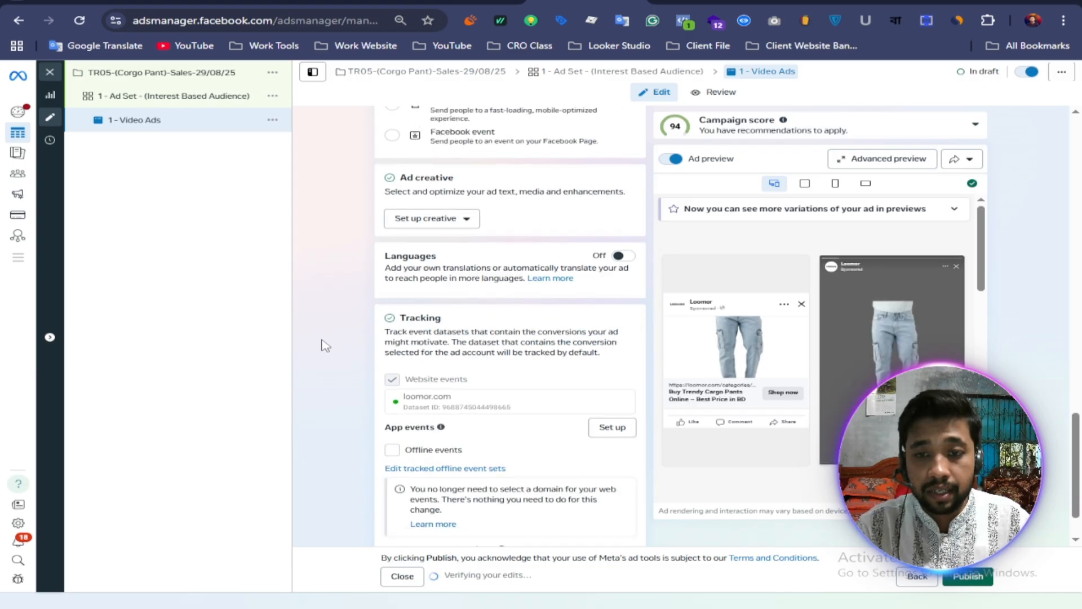
left_click(445, 218)
left_click(420, 262)
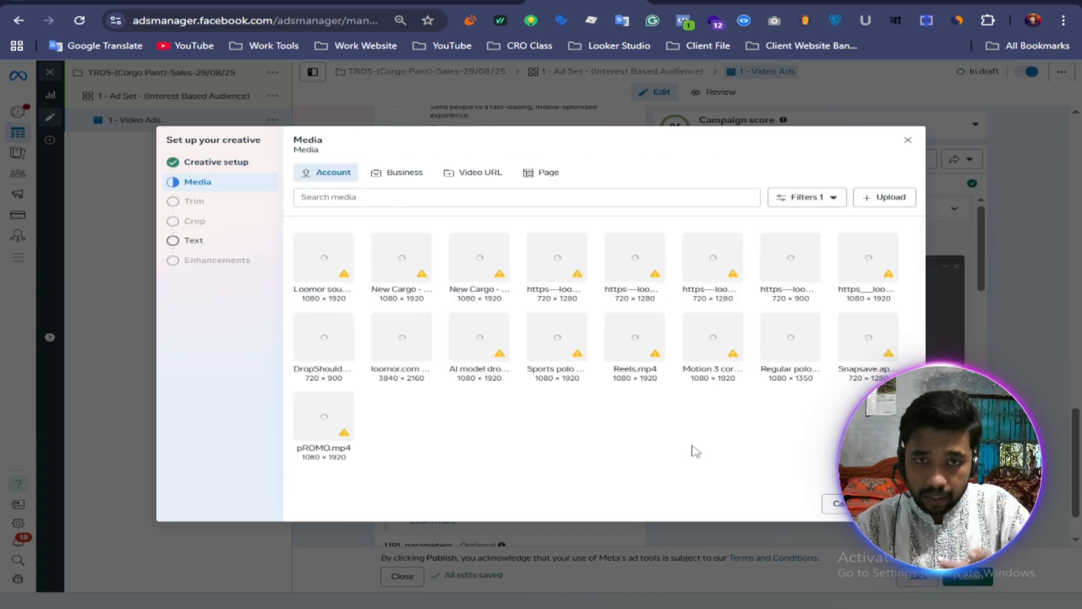
left_click(328, 263)
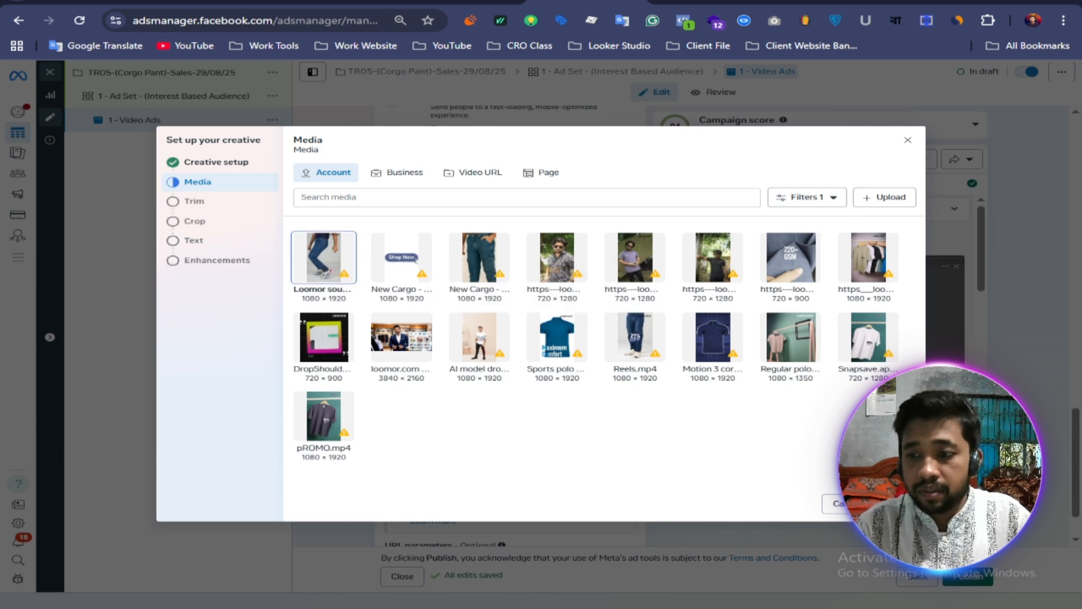
left_click(883, 503)
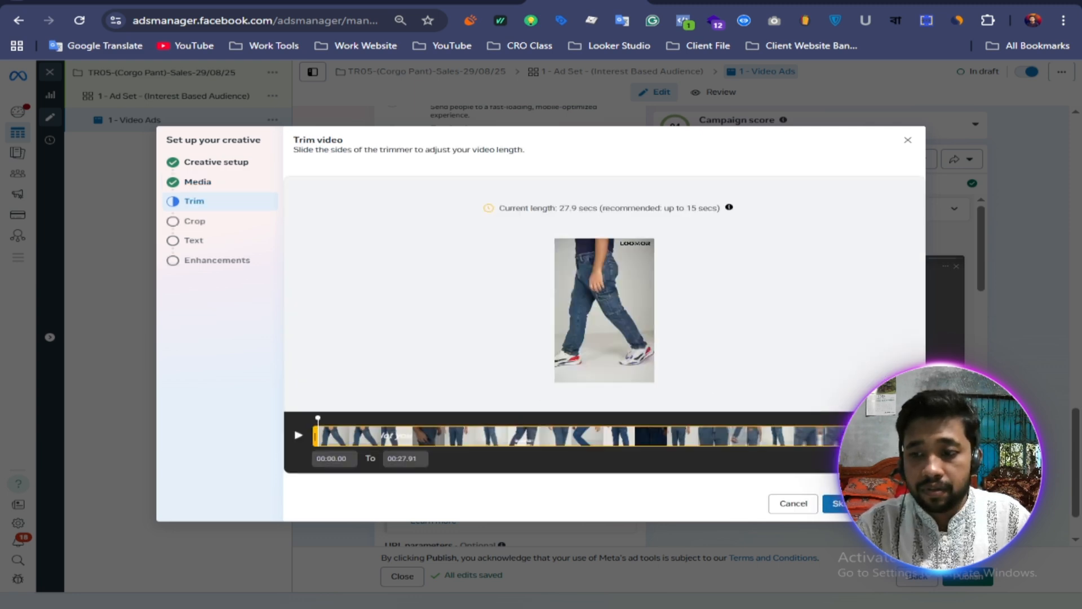
left_click(833, 503)
left_click(829, 503)
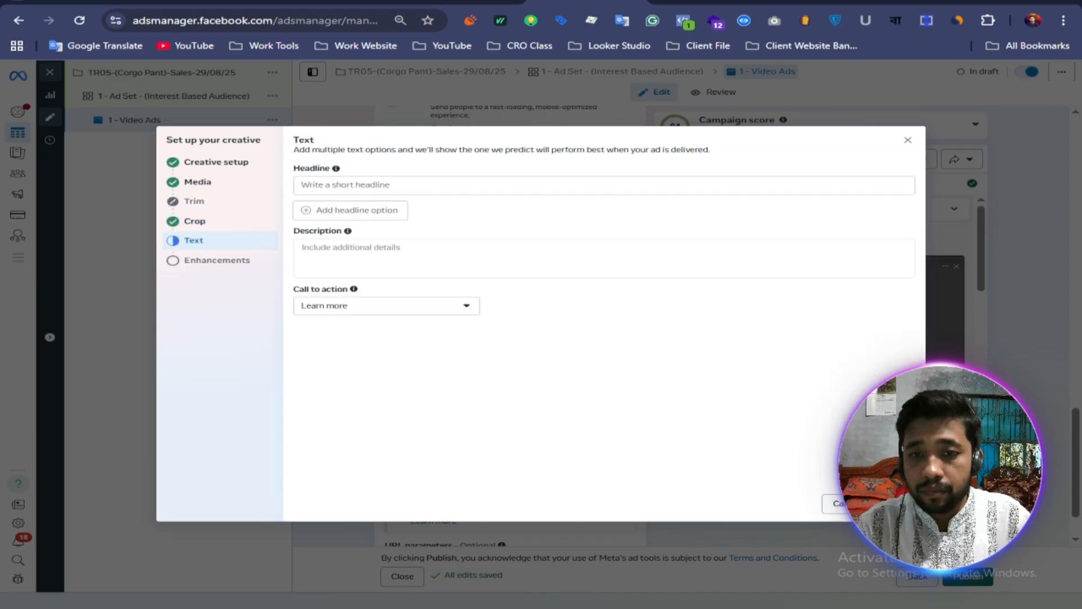
Copy the full ad text from the Ads Copy:- 13/08/25-1 document tab into Primary text, adding a blank line above Order Now
key("ctrl+Tab")
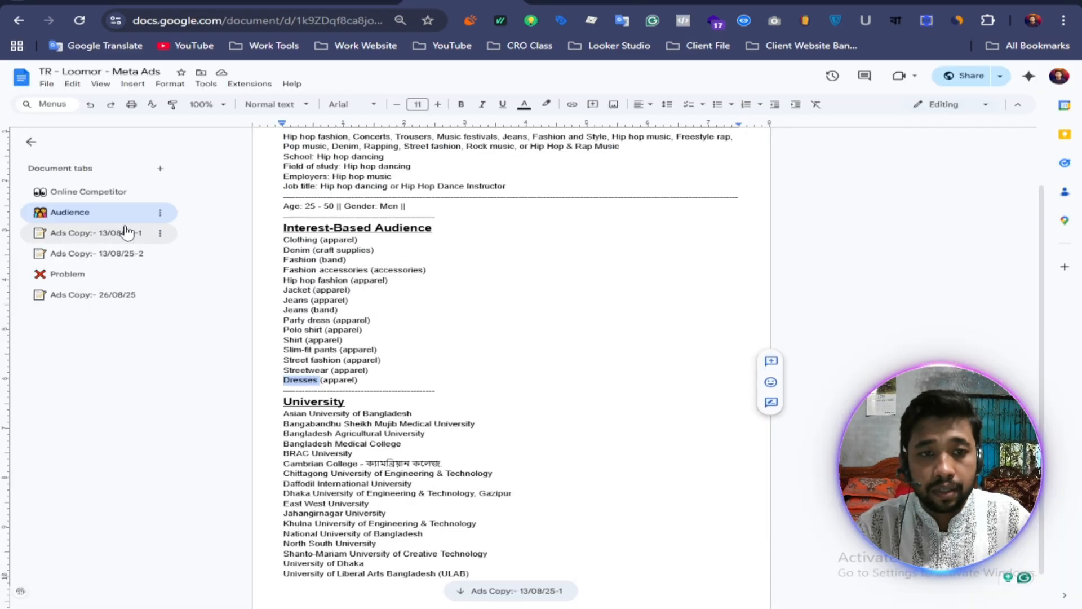
scroll(385, 304, "down", 10)
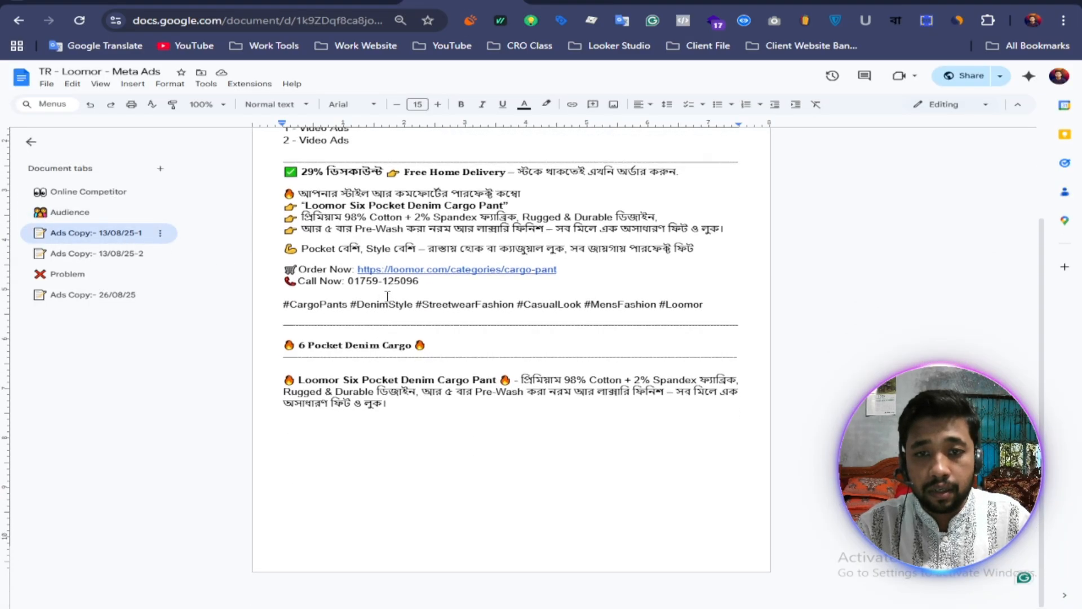
left_click_drag(712, 304, 284, 171)
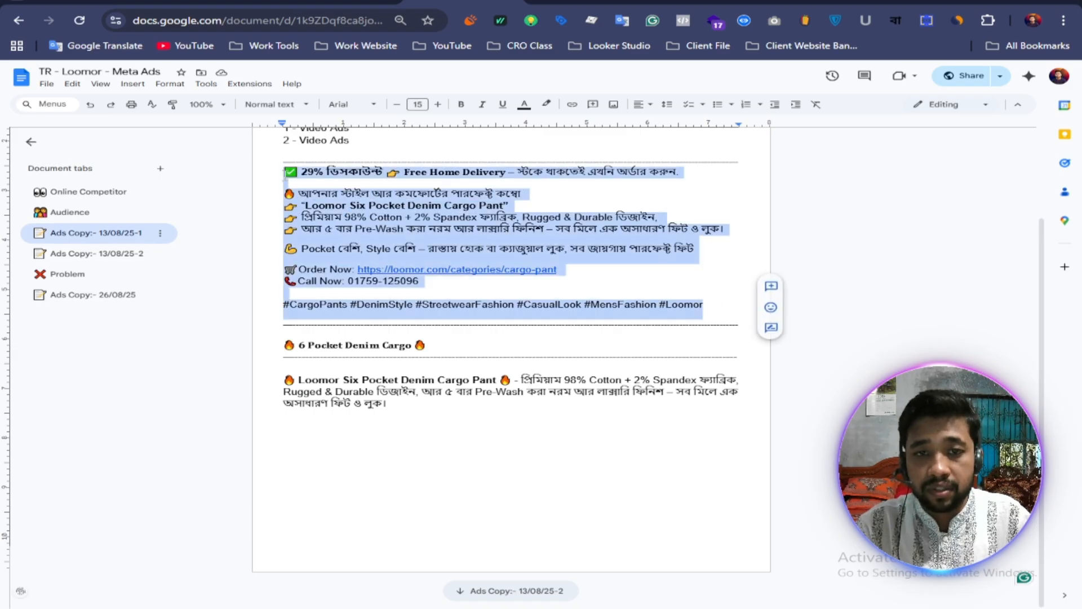
right_click(339, 214)
left_click(377, 241)
key("ctrl+shift+Tab")
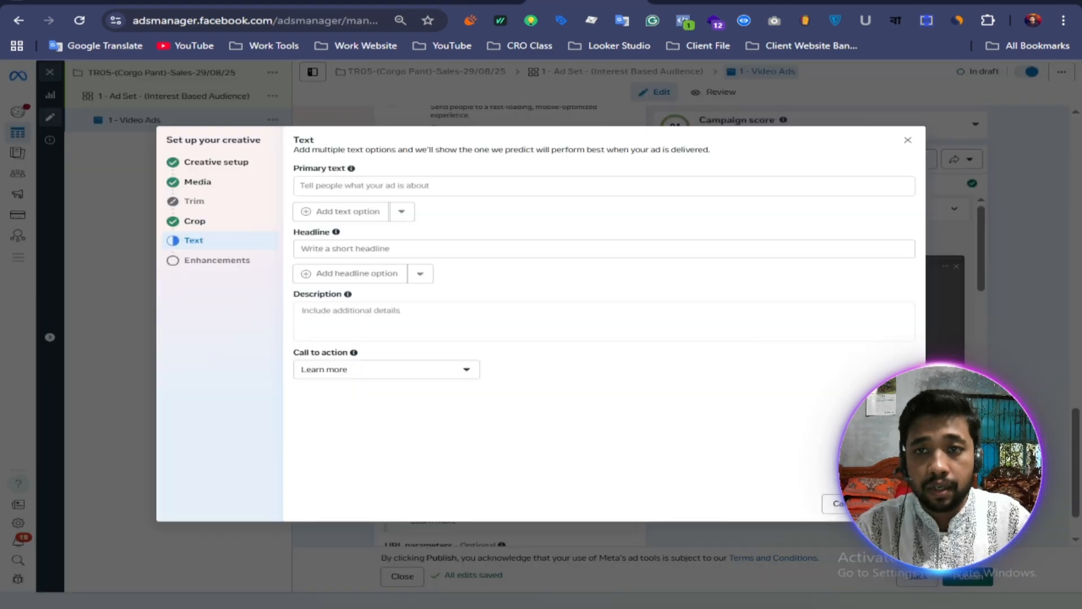
left_click(318, 192)
right_click(316, 193)
left_click(349, 346)
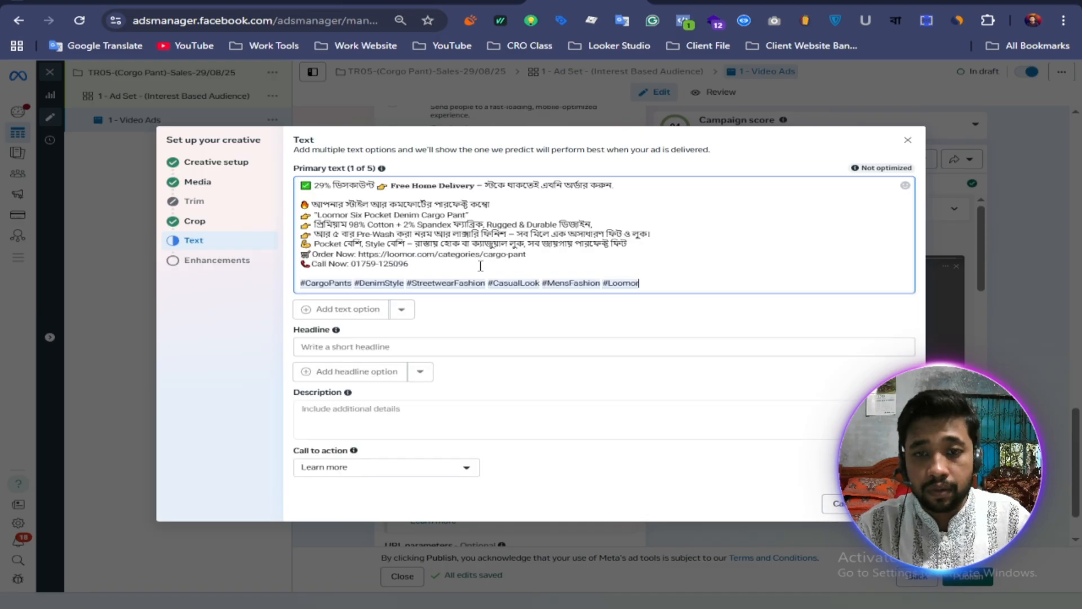
left_click(639, 246)
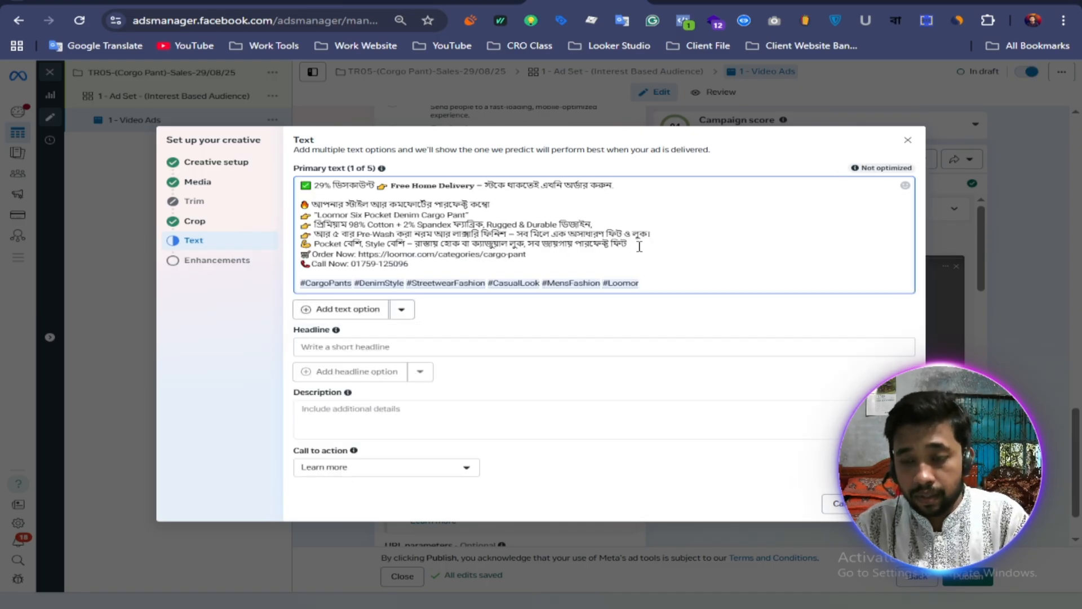
key("Return")
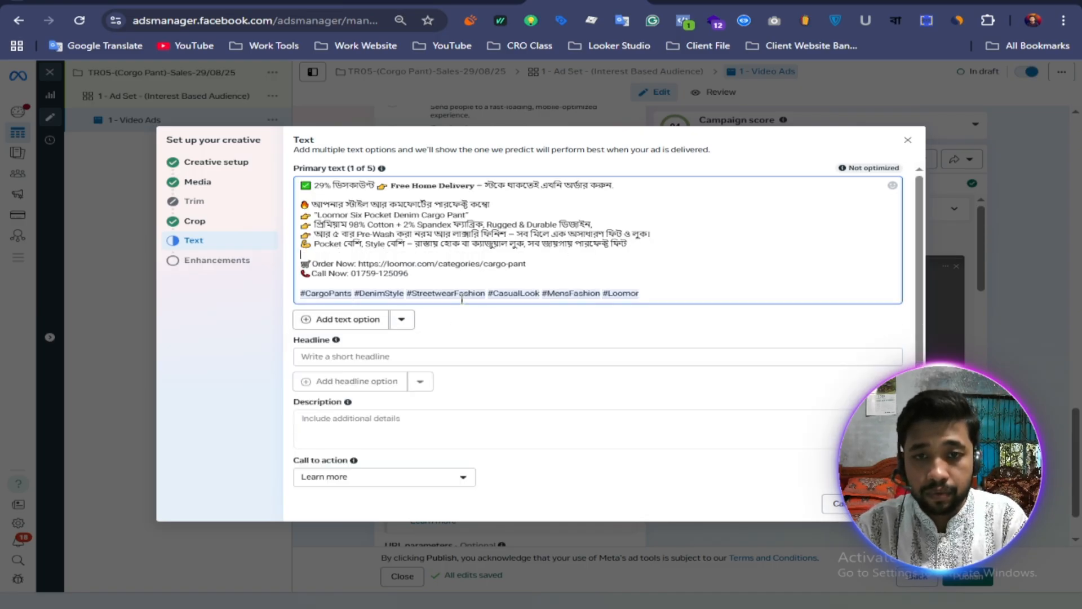
Copy the "6 Pocket Denim Cargo" line with its fire emojis from the ad copy document and paste it as the headline
key("ctrl+Tab")
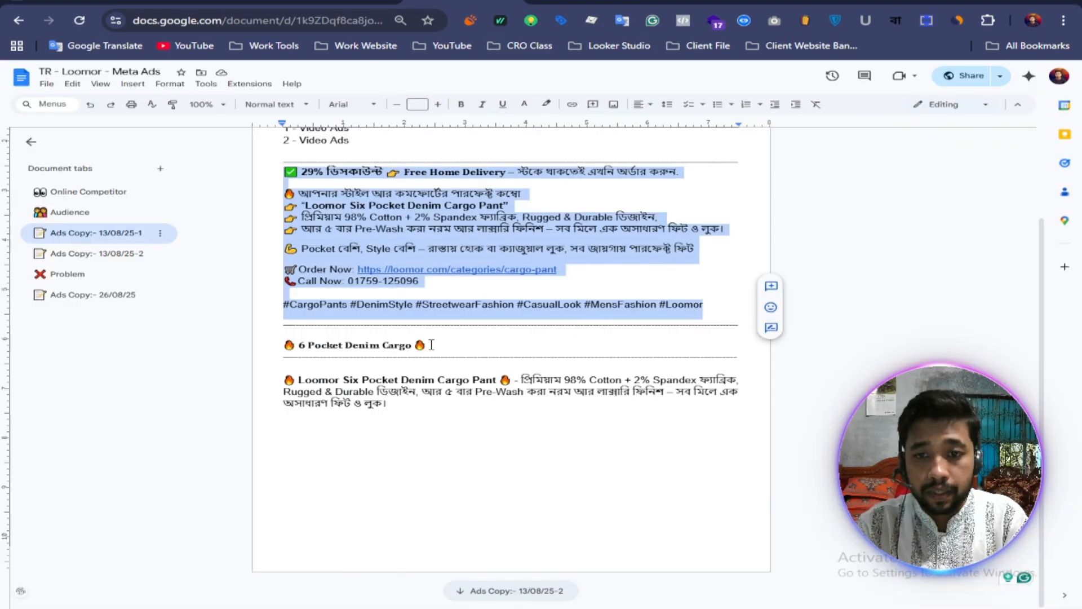
left_click_drag(432, 344, 284, 345)
right_click(333, 345)
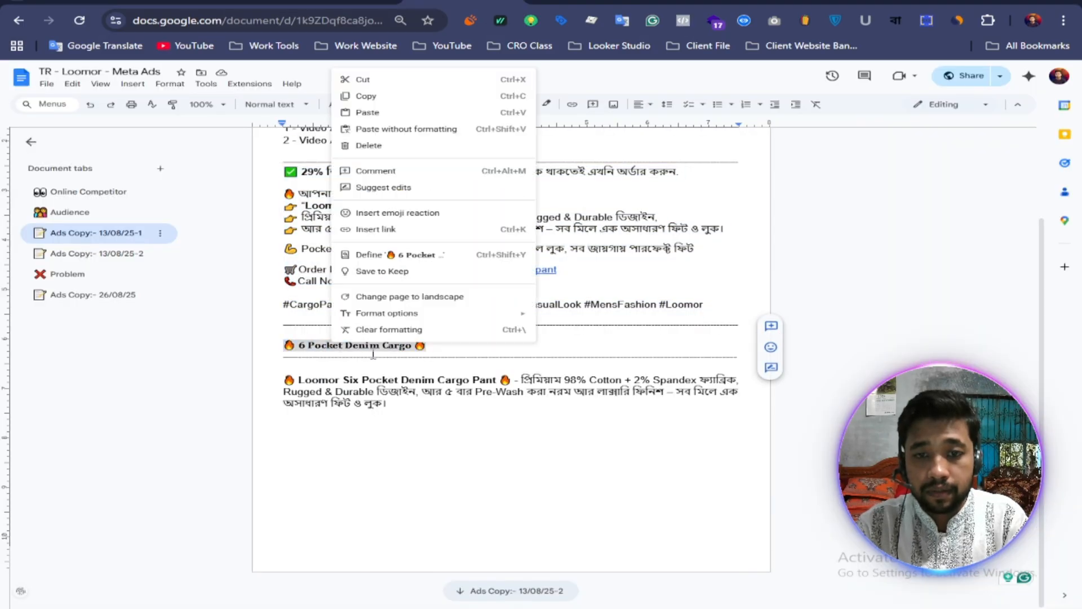
left_click(385, 100)
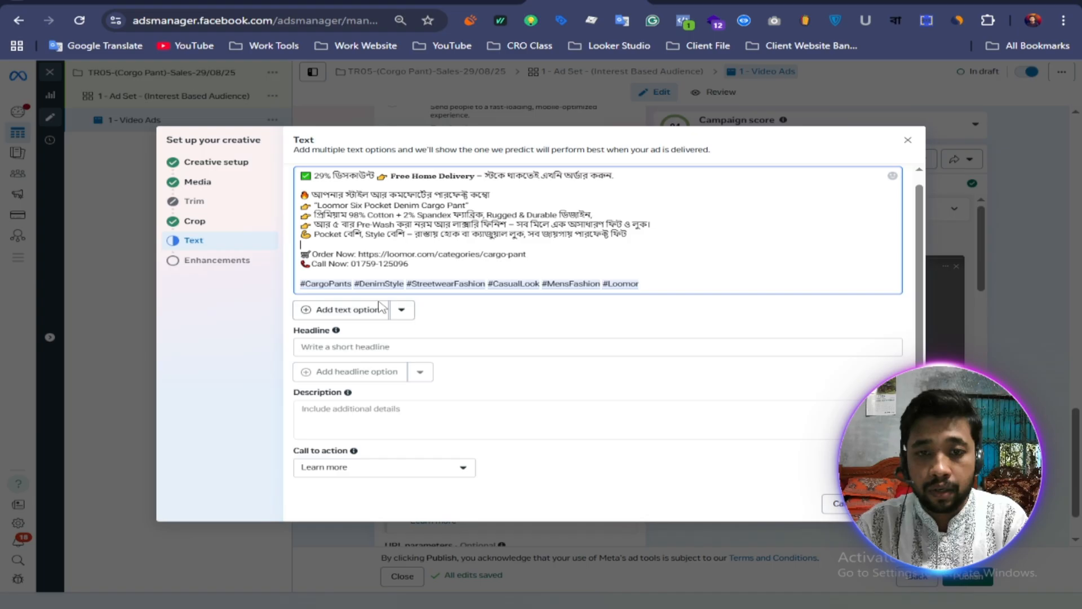
left_click(336, 346)
right_click(336, 346)
left_click(372, 191)
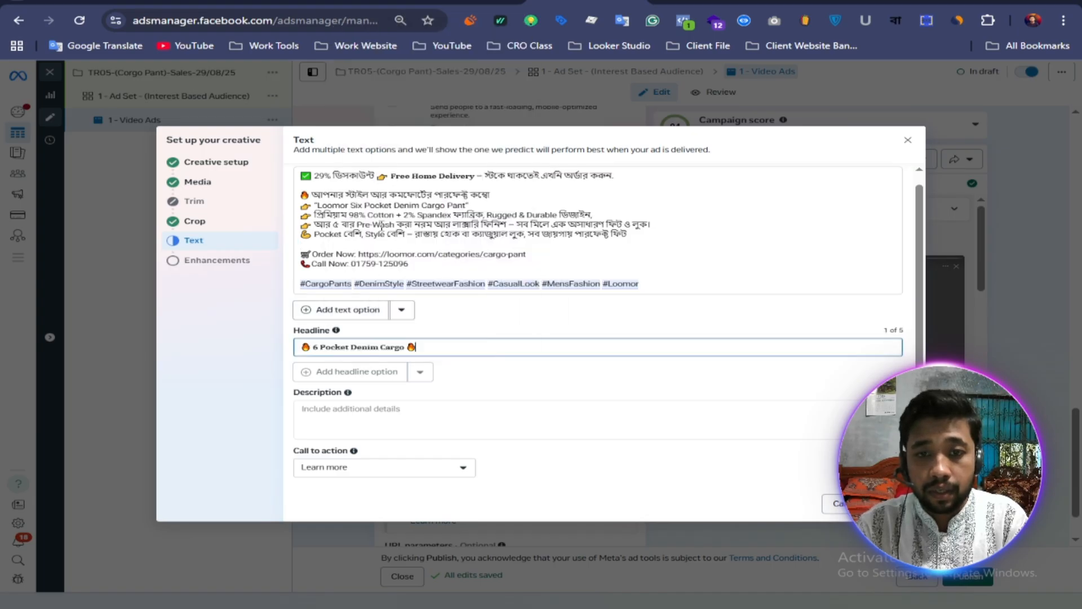
Copy the "Loomor Six Pocket Denim Cargo Pant" paragraph from the ad copy document and paste it as the ad's description
key("ctrl+Tab")
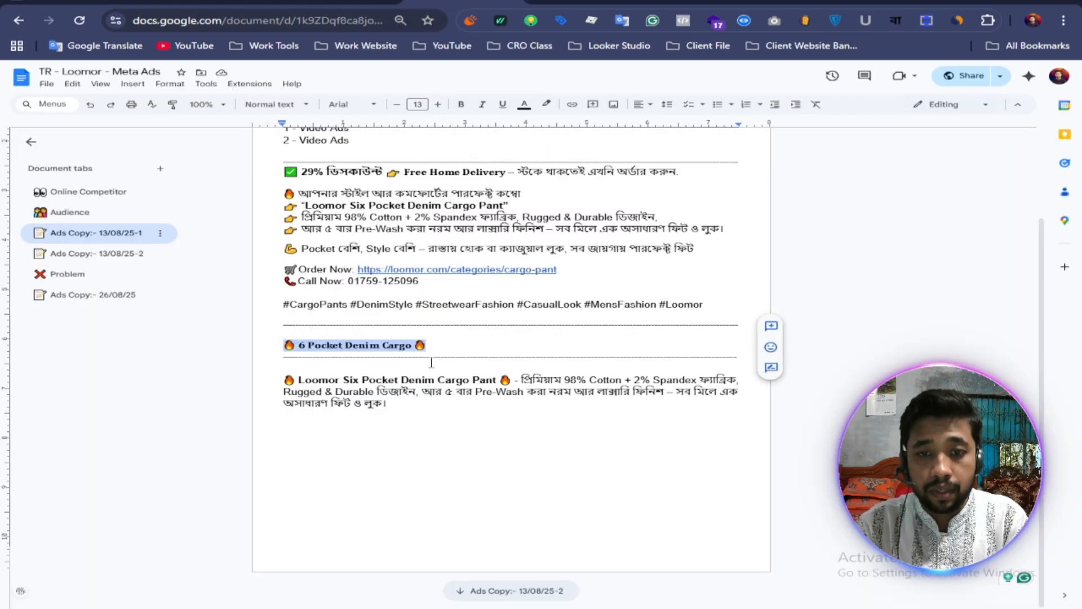
triple_click(401, 404)
right_click(333, 381)
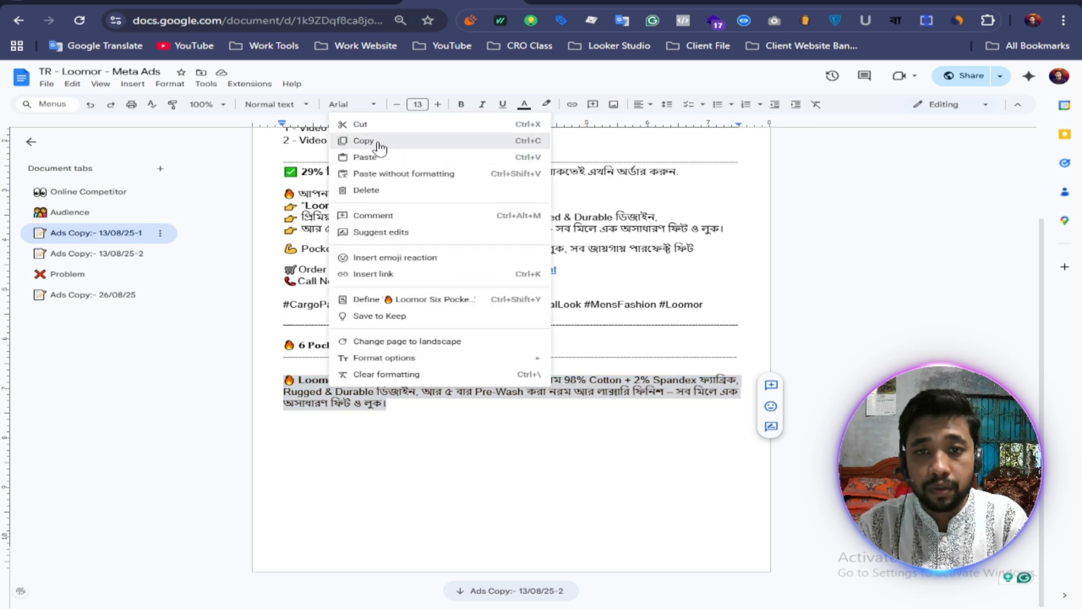
left_click(379, 145)
key("ctrl+Tab")
right_click(323, 418)
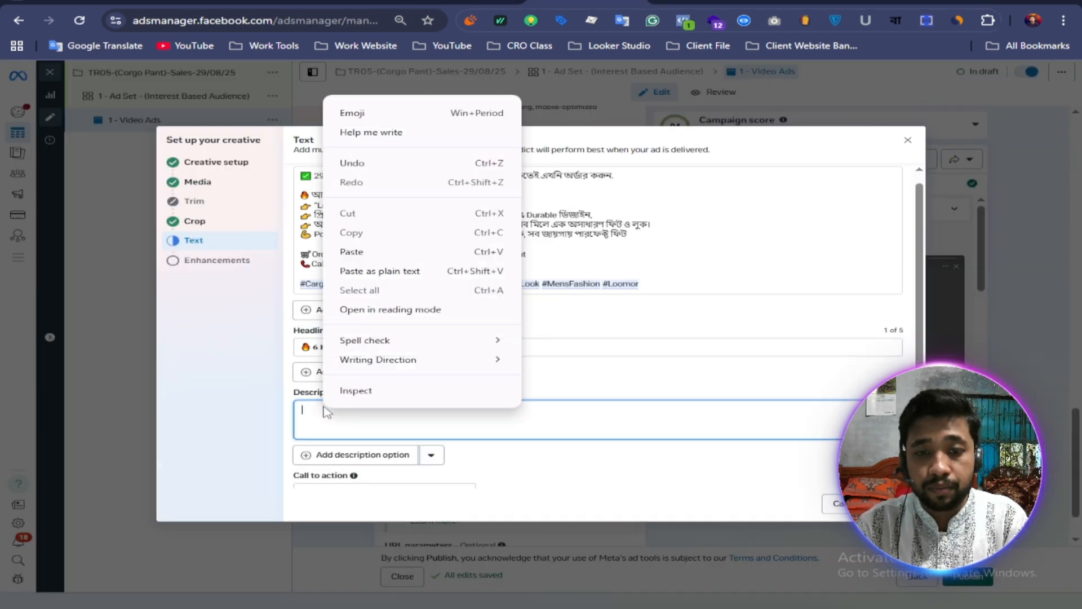
left_click(501, 253)
Set the ad's call to action to Shop now and finish the creative setup
scroll(501, 254, "down", 1)
scroll(499, 282, "up", 2)
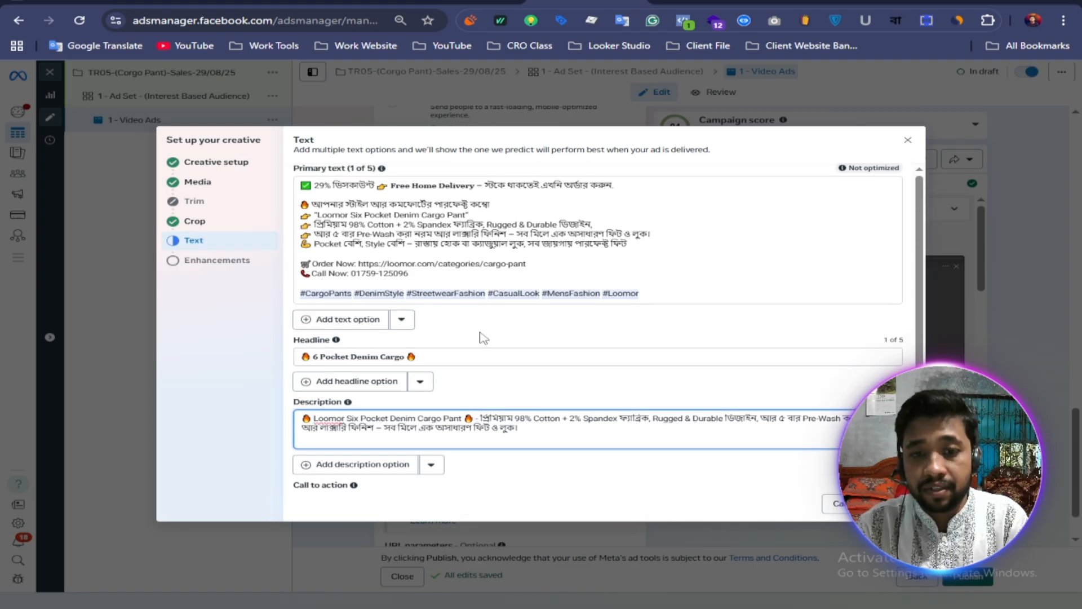
scroll(479, 356, "down", 1)
left_click(392, 472)
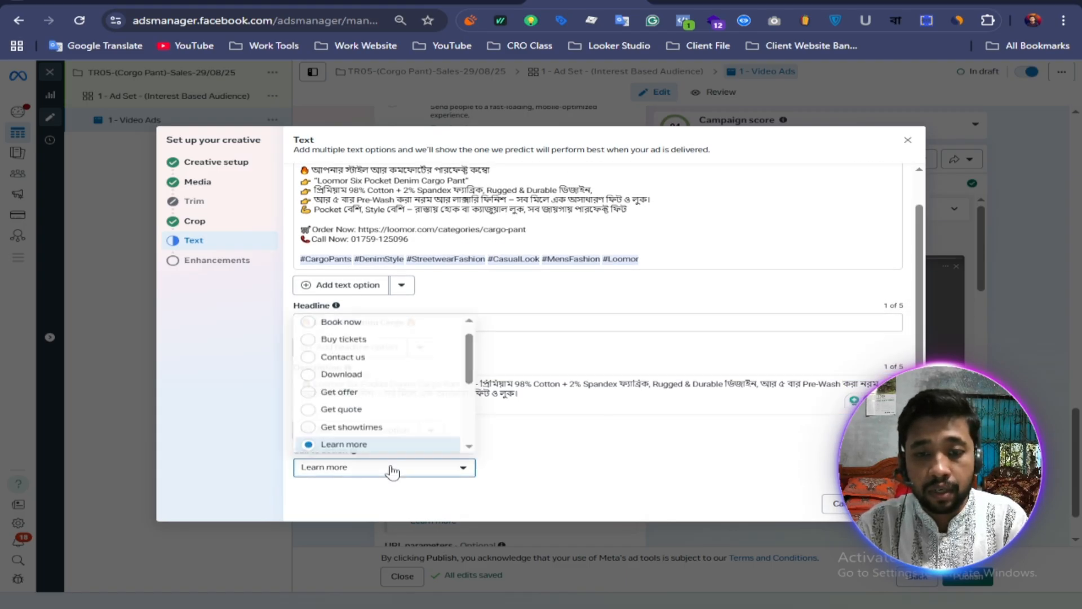
scroll(372, 388, "up", 1)
scroll(374, 389, "down", 3)
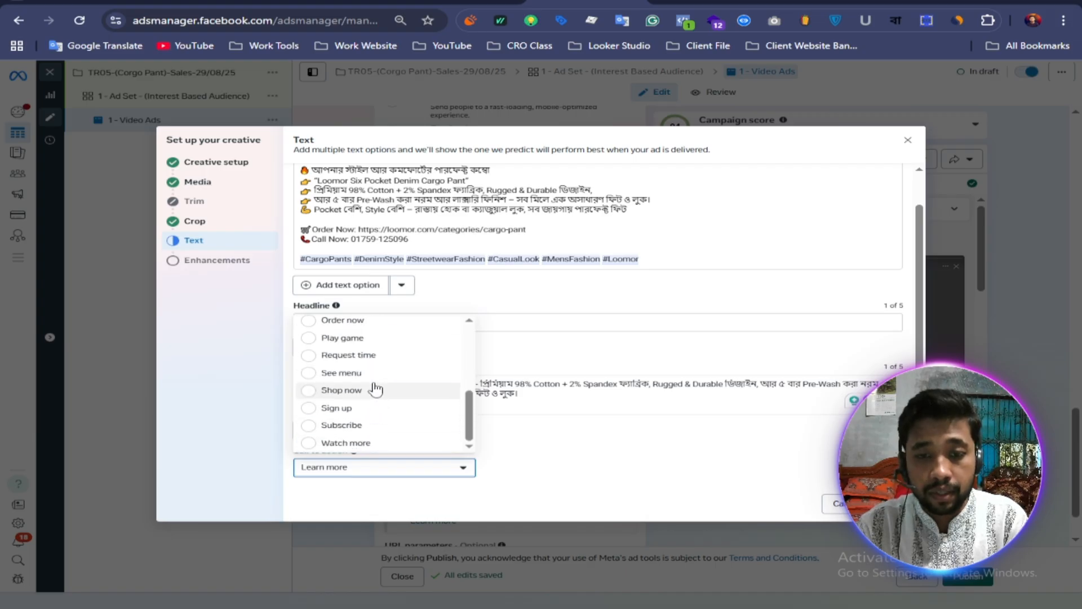
left_click(374, 388)
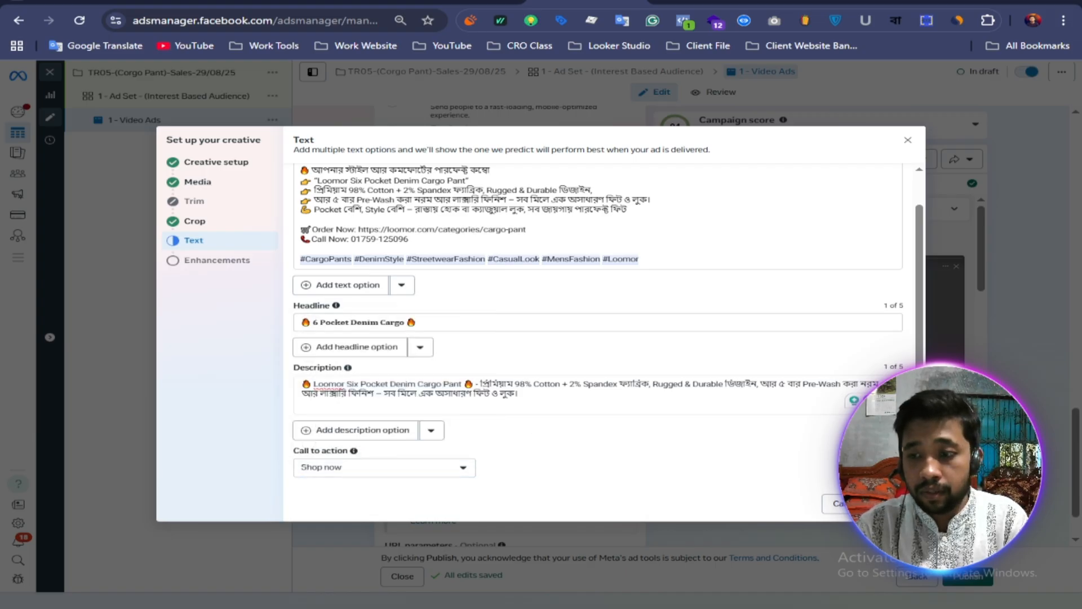
left_click(848, 504)
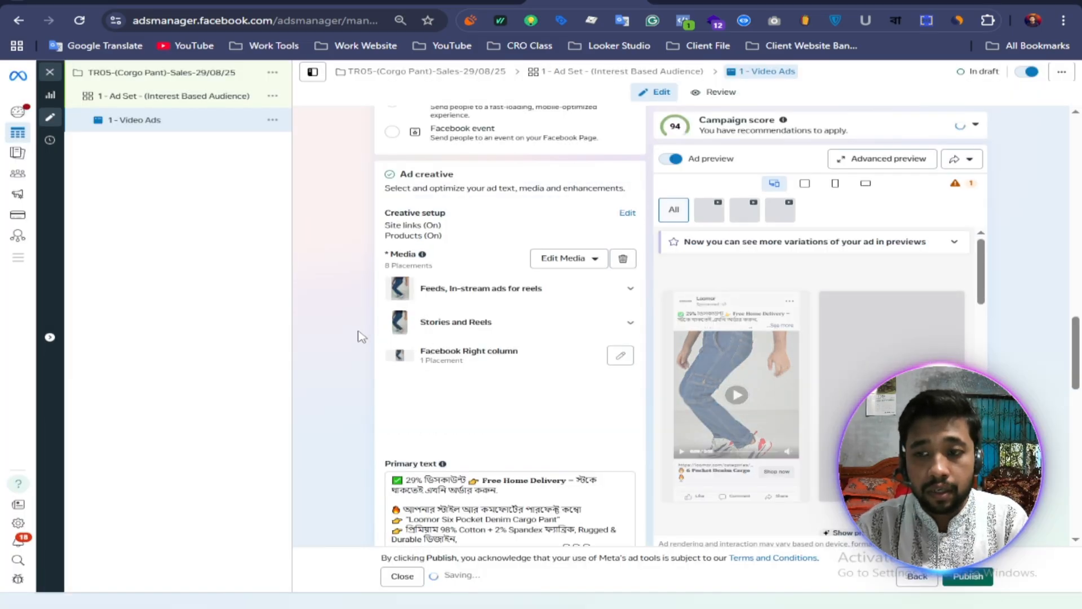
Review the ad's remaining settings and examine its appearance across the Facebook placements in the advanced preview
scroll(354, 339, "down", 5)
scroll(351, 343, "down", 10)
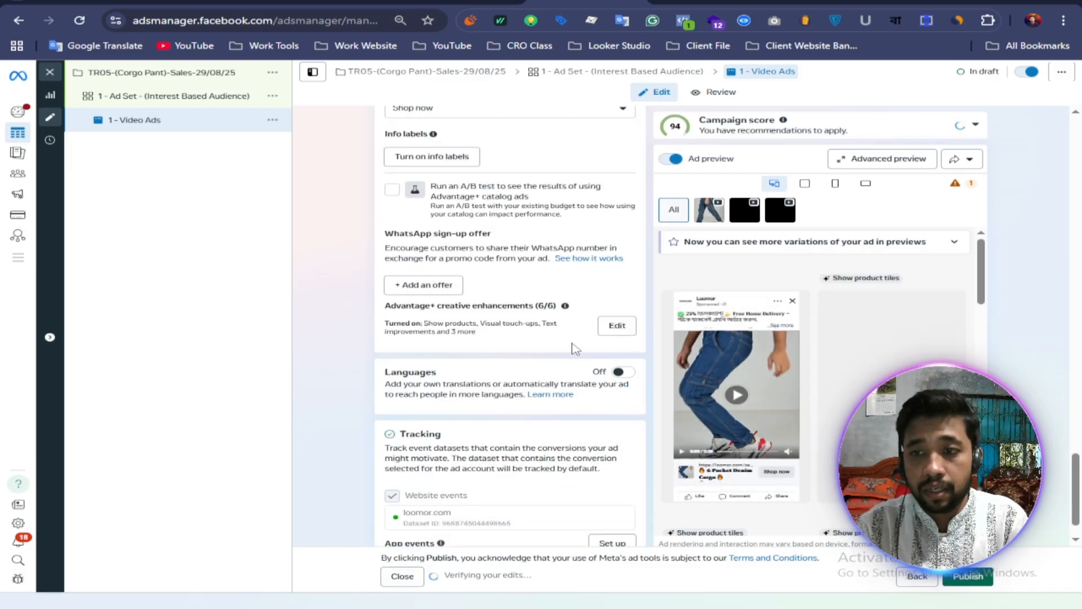
scroll(548, 350, "down", 2)
left_click(885, 162)
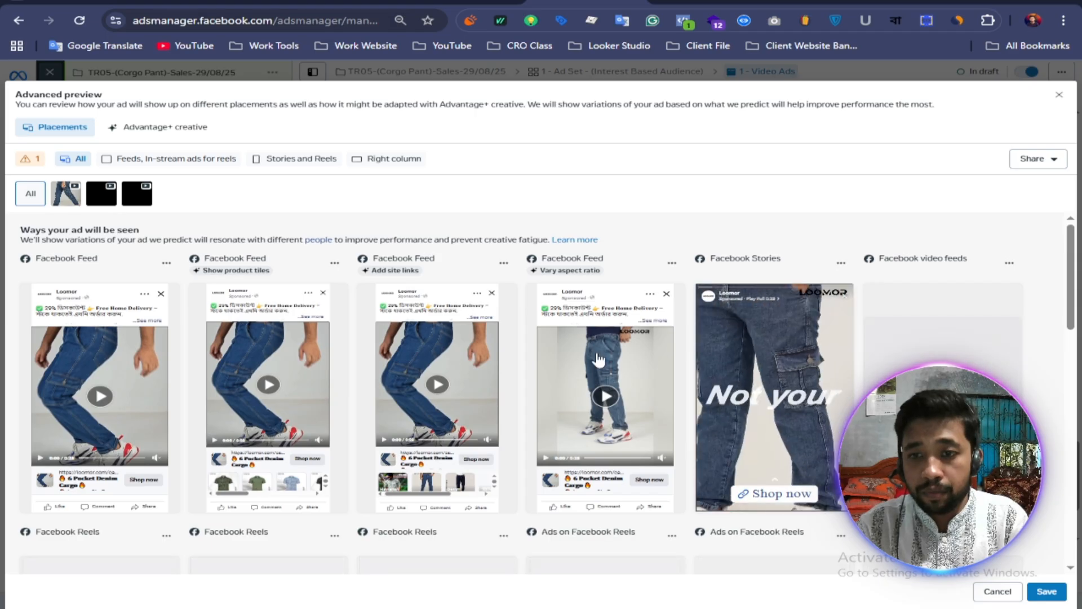
scroll(104, 428, "down", 5)
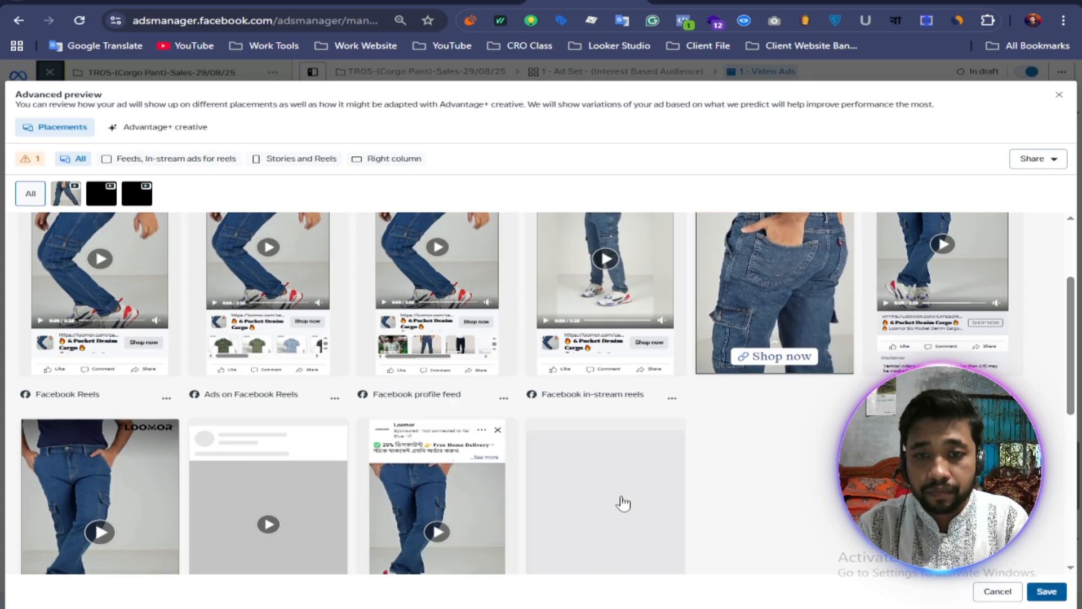
key("Escape")
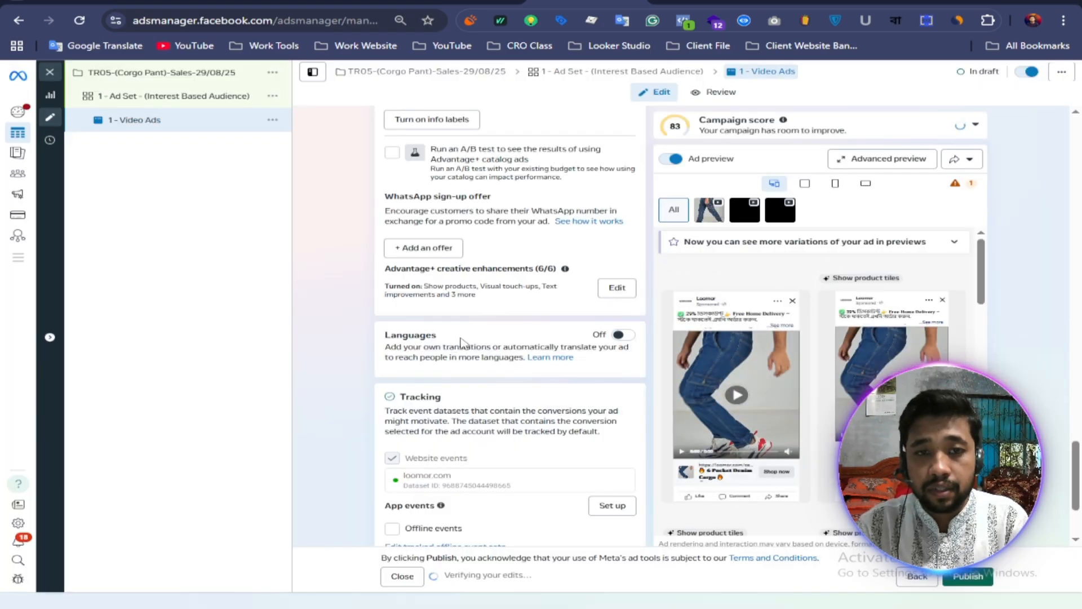
Duplicate the 1 - Video Ads ad once within its existing campaign and ad set, keeping existing reactions, comments and shares
scroll(468, 378, "down", 3)
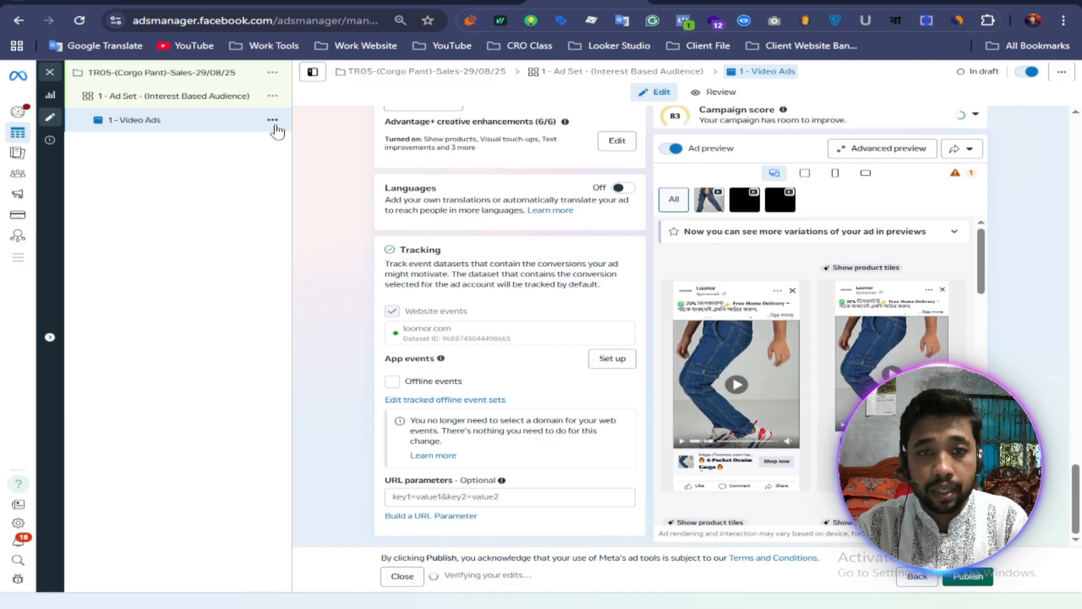
left_click(273, 120)
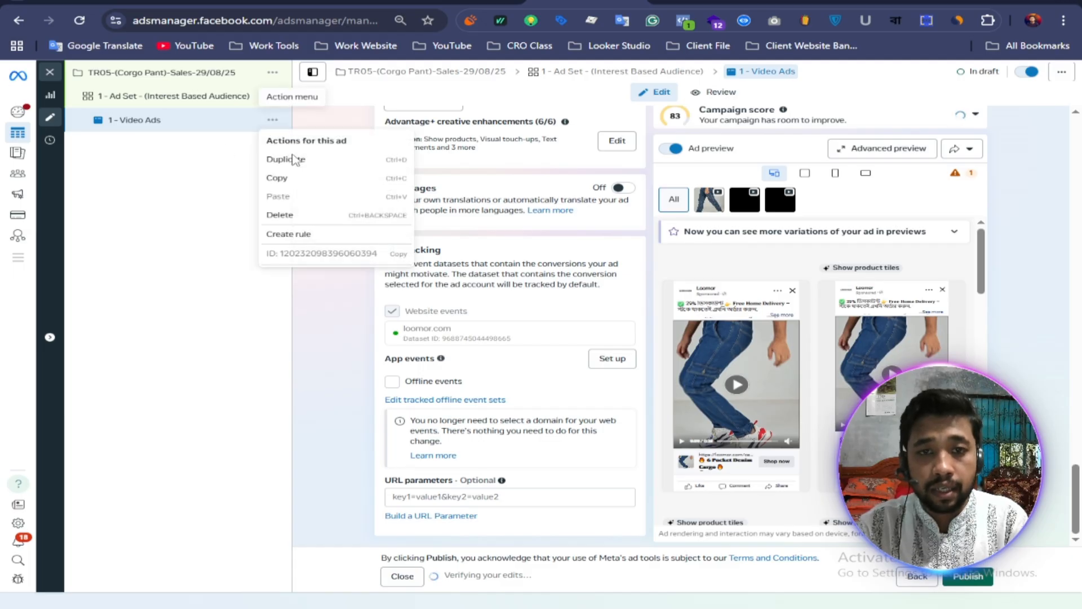
left_click(286, 160)
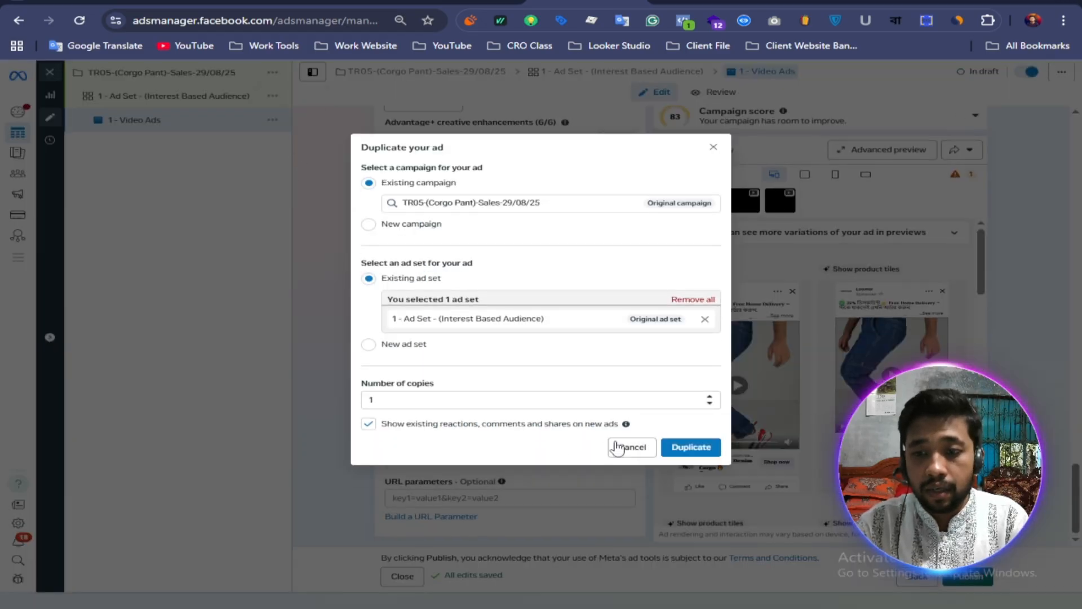
left_click(692, 447)
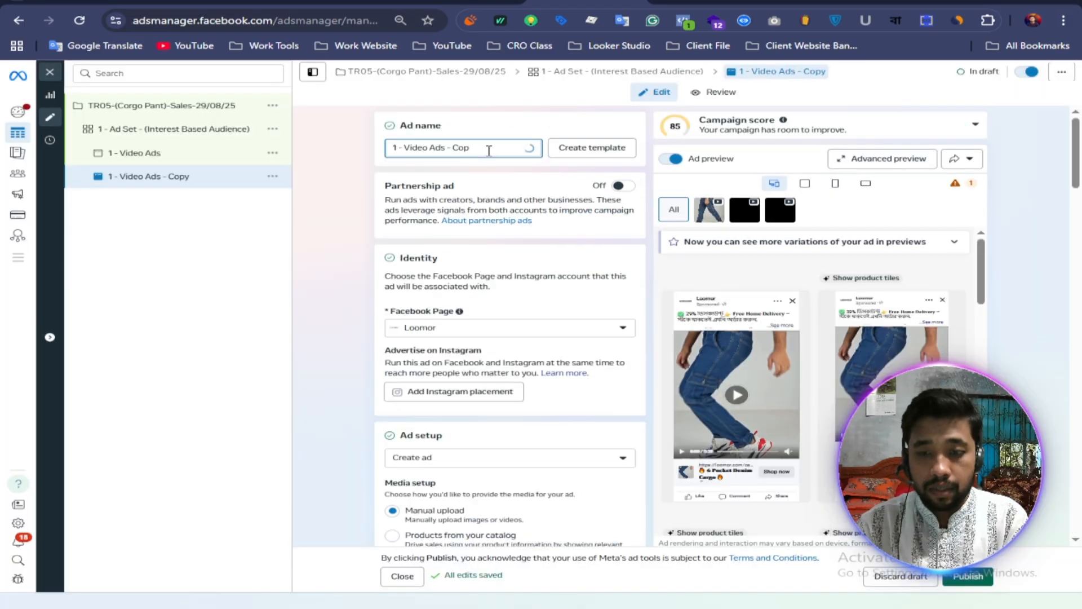
Rename the duplicated ad as 2 - Video Ads
left_click(489, 149)
key("BackSpace")
key("BackSpace")
key("BackSpace")
key("BackSpace")
key("BackSpace")
key("BackSpace")
key("BackSpace")
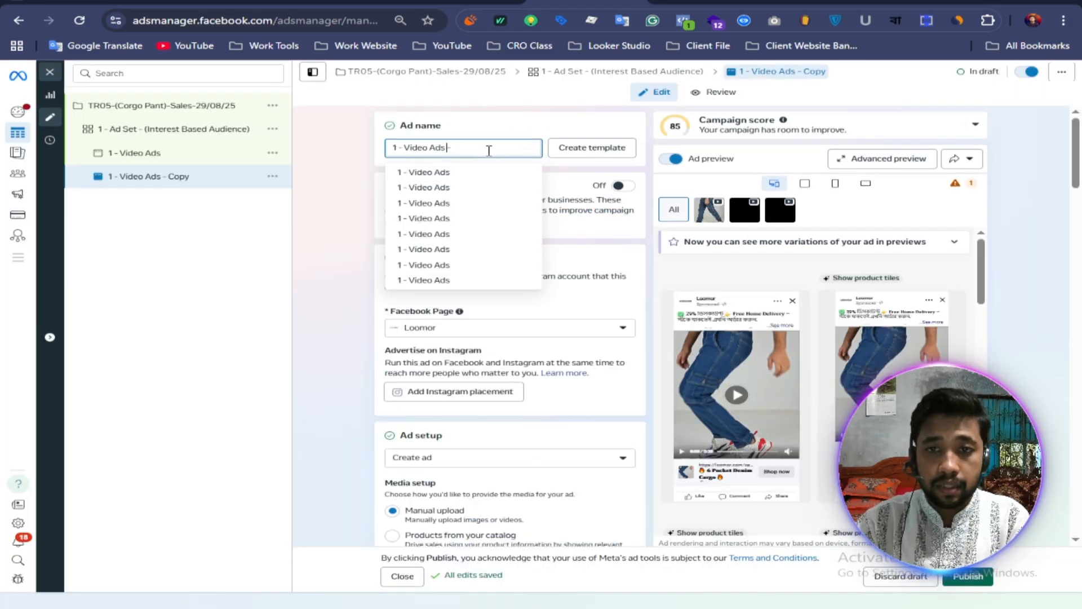
key("BackSpace")
key("BackSpace")
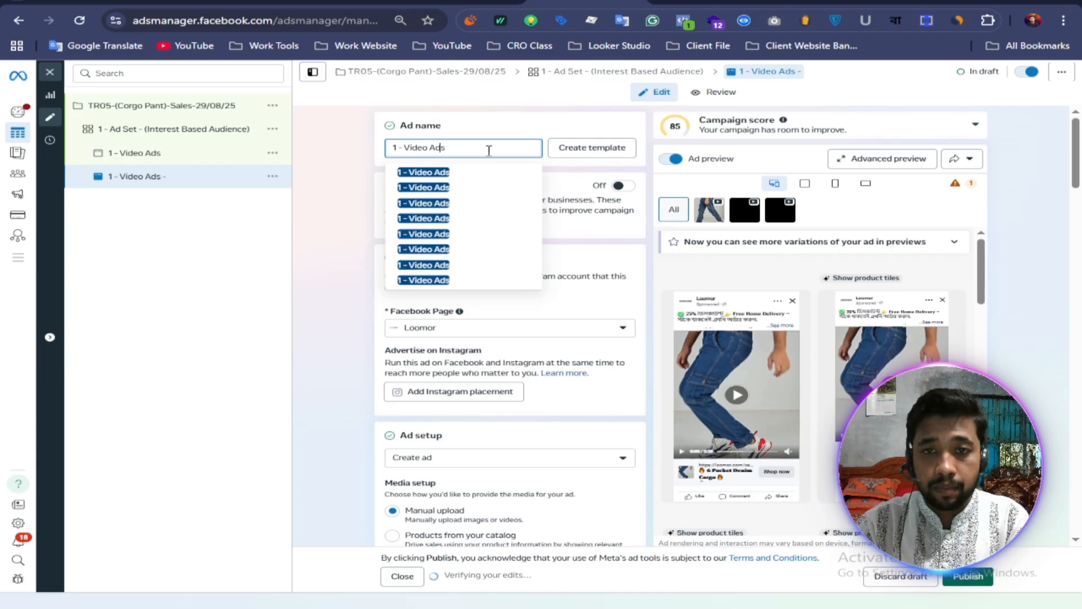
key("Home")
key("Delete")
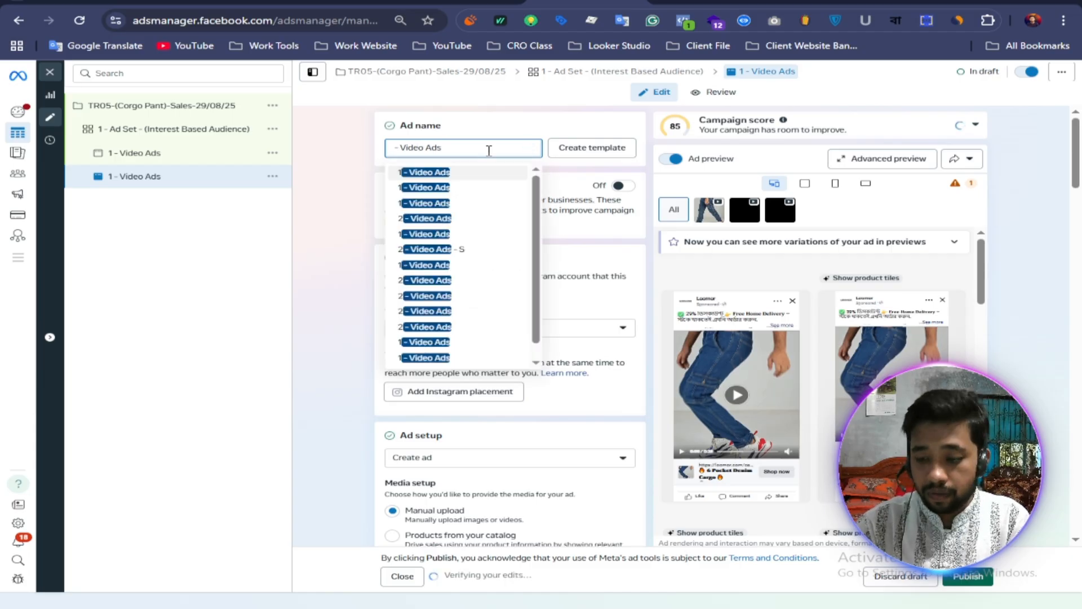
type("2")
Add the 1080 × 1920 New Cargo video showing teal cargo pants from the account library as the 2 - Video Ads media
scroll(322, 293, "down", 12)
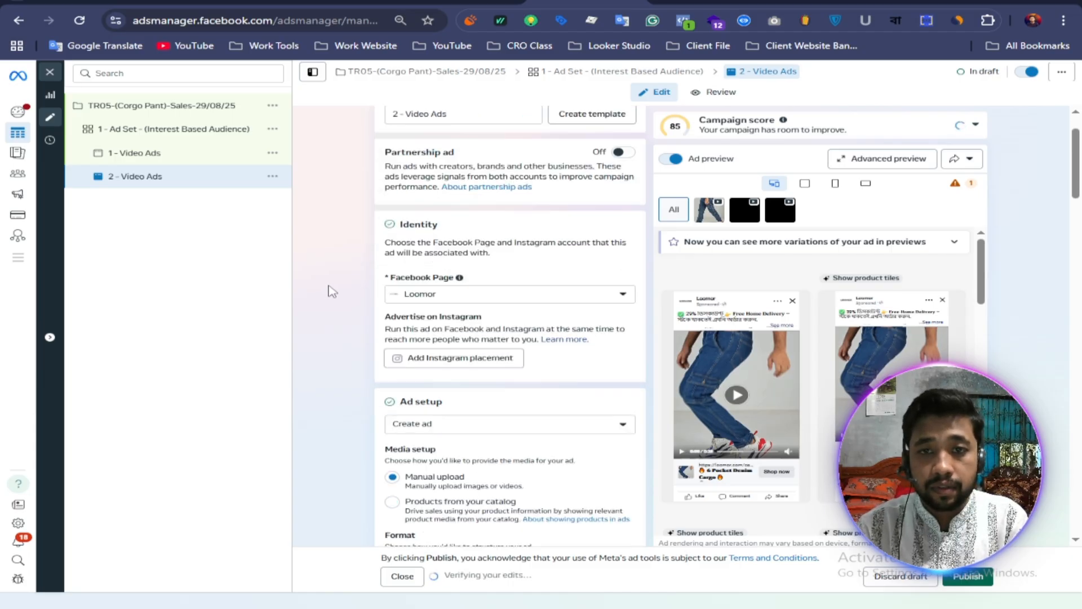
scroll(333, 286, "down", 8)
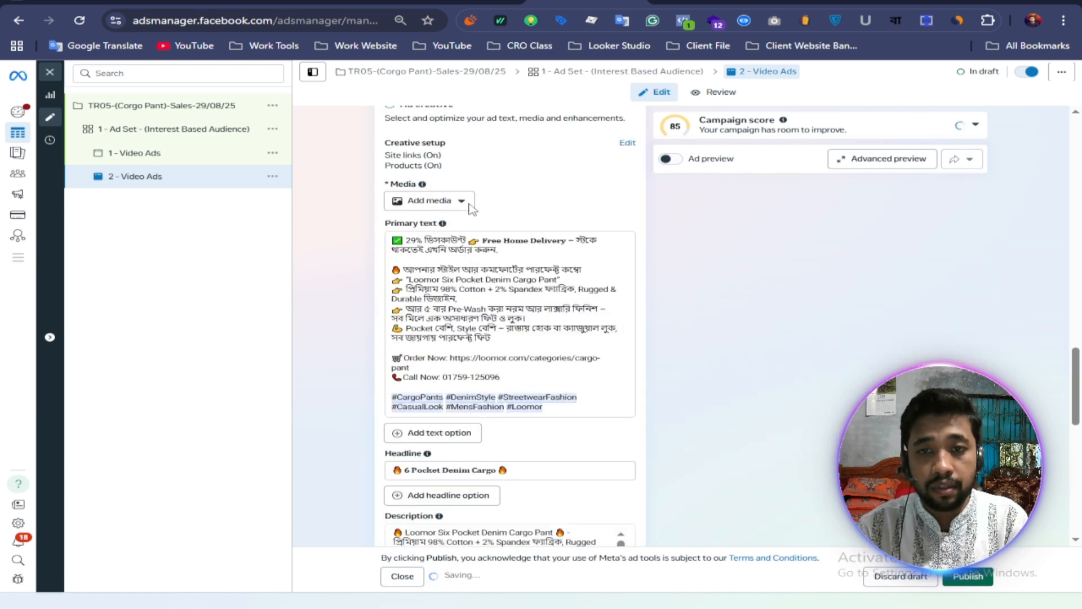
left_click(454, 202)
left_click(490, 247)
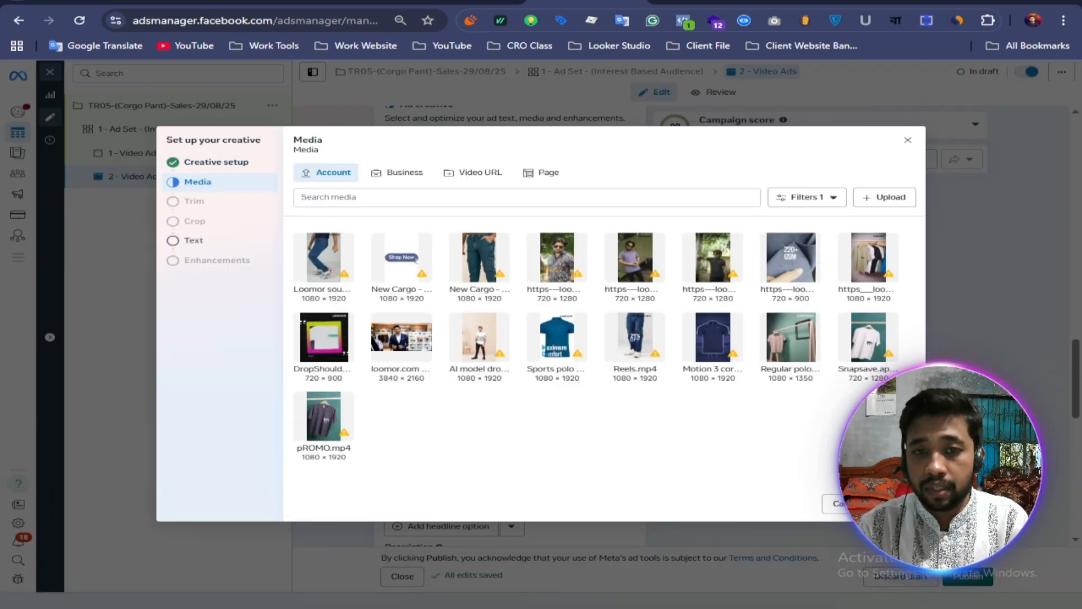
left_click(476, 255)
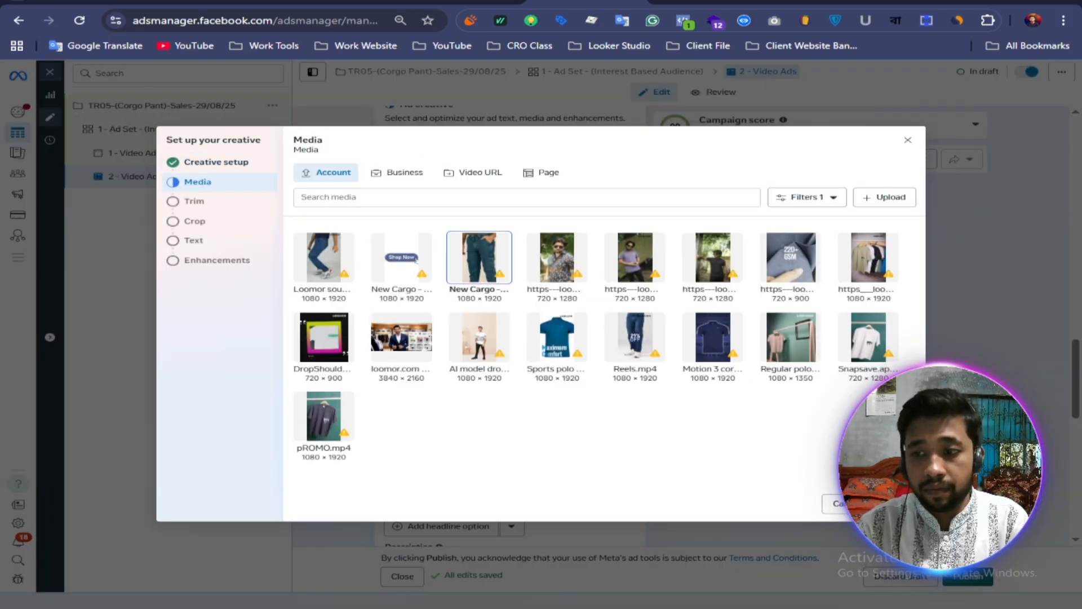
left_click(890, 503)
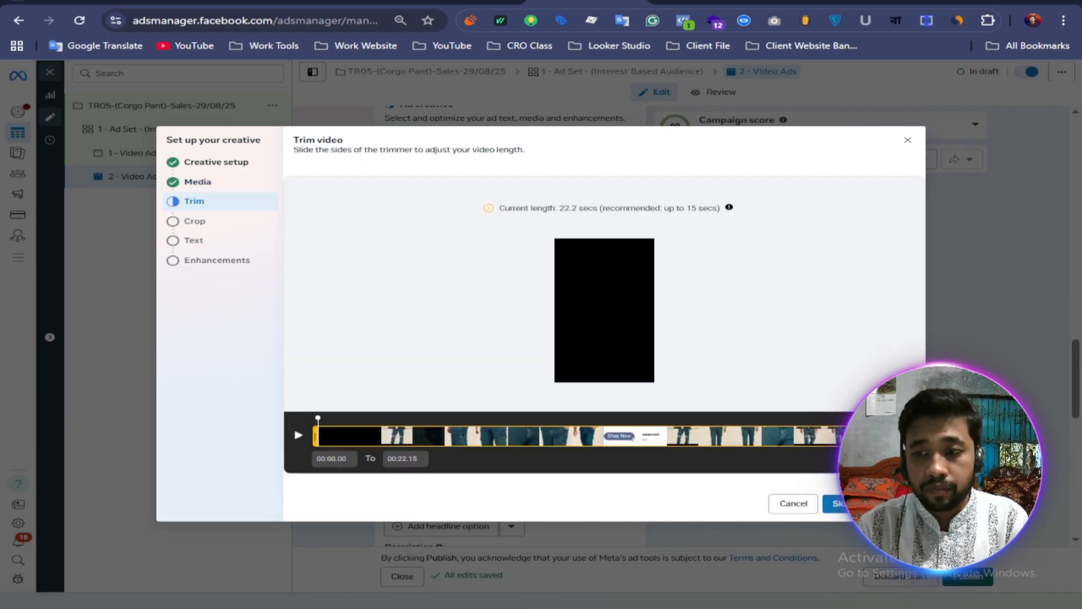
Finish the creative setup, skipping the trim and keeping the original crops, existing ad text and default enhancements
left_click(840, 503)
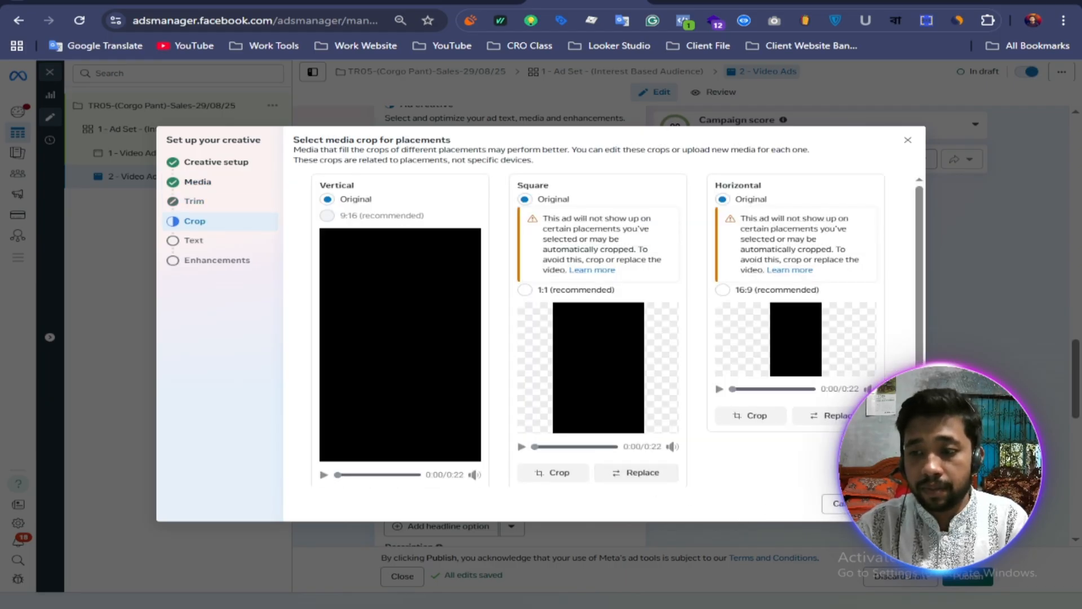
left_click(891, 504)
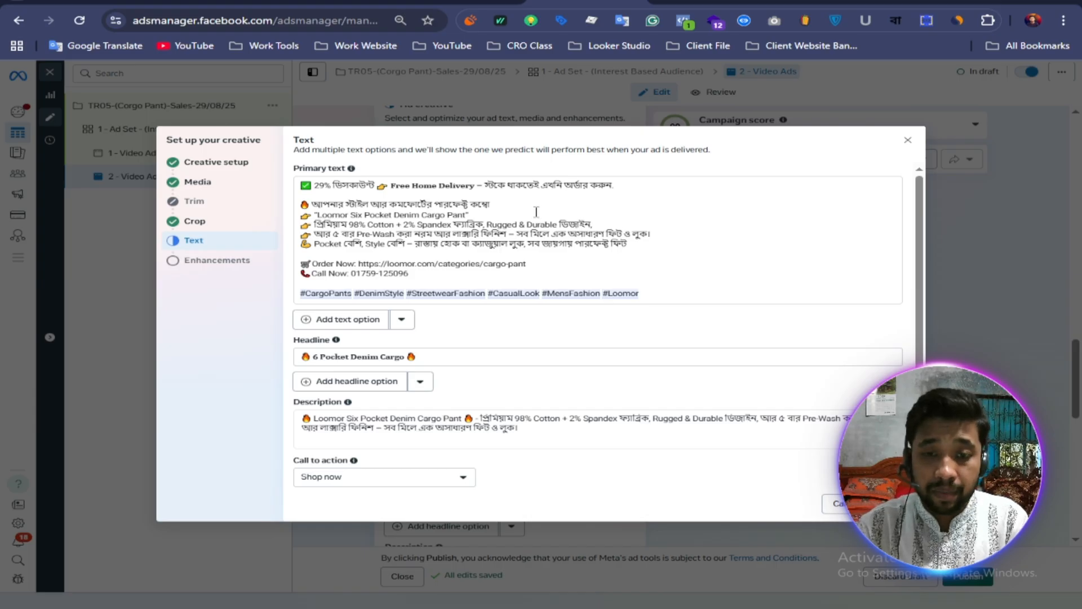
scroll(501, 324, "down", 1)
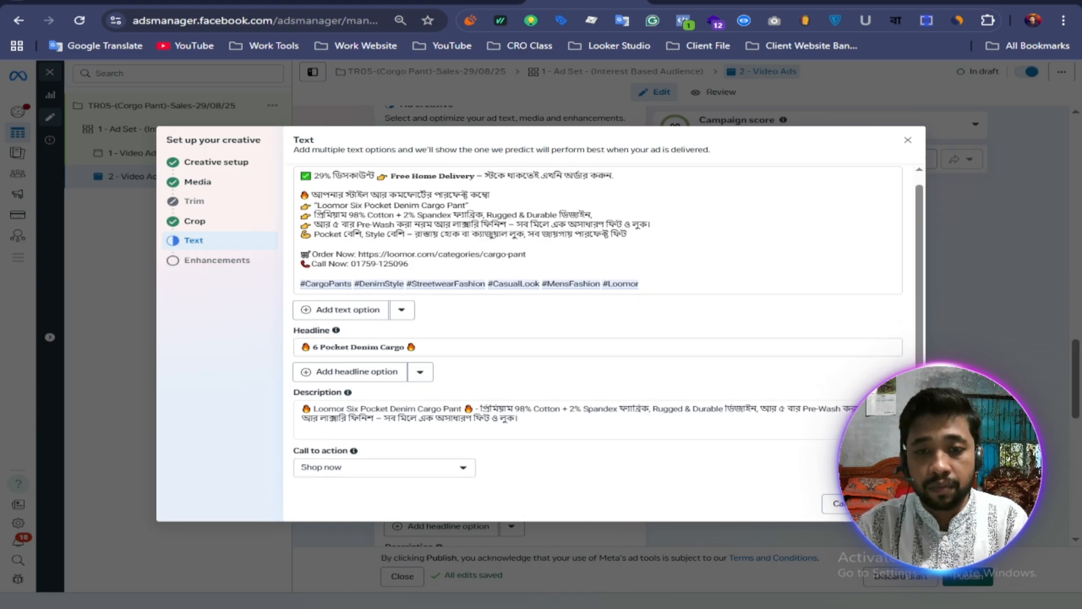
left_click(839, 504)
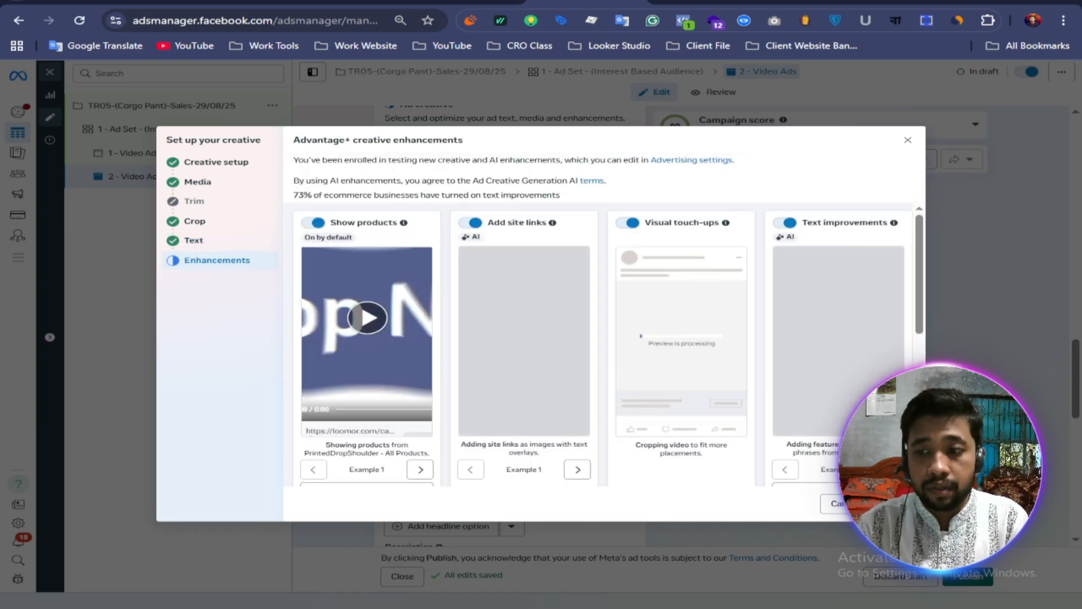
key("Escape")
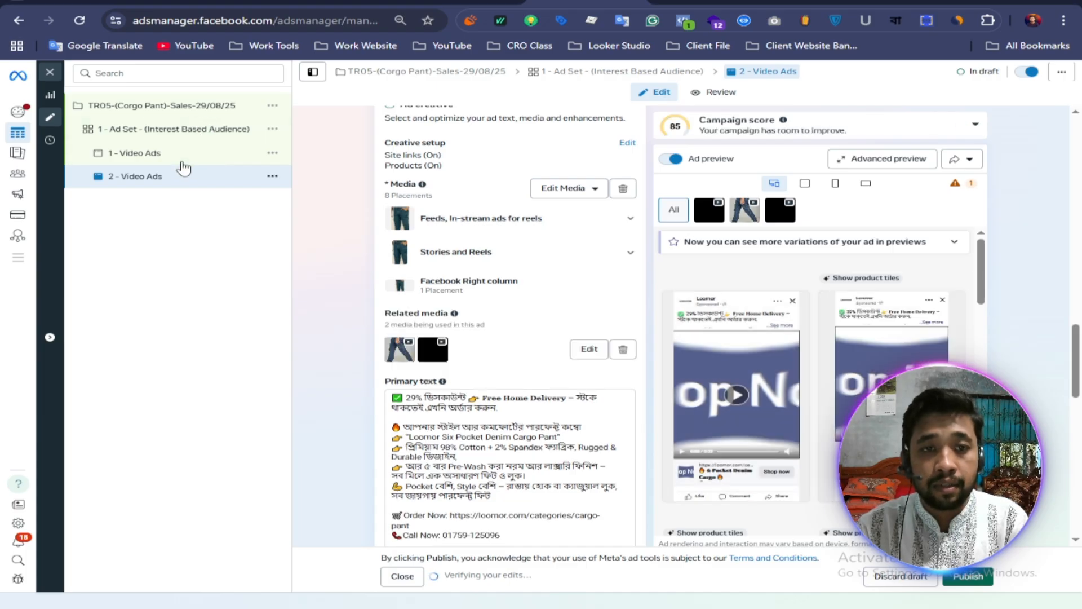
Duplicate the 1 - Ad Set - (Interest Based Audience) ad set once within its original campaign, keeping existing reactions, comments and shares
left_click(208, 141)
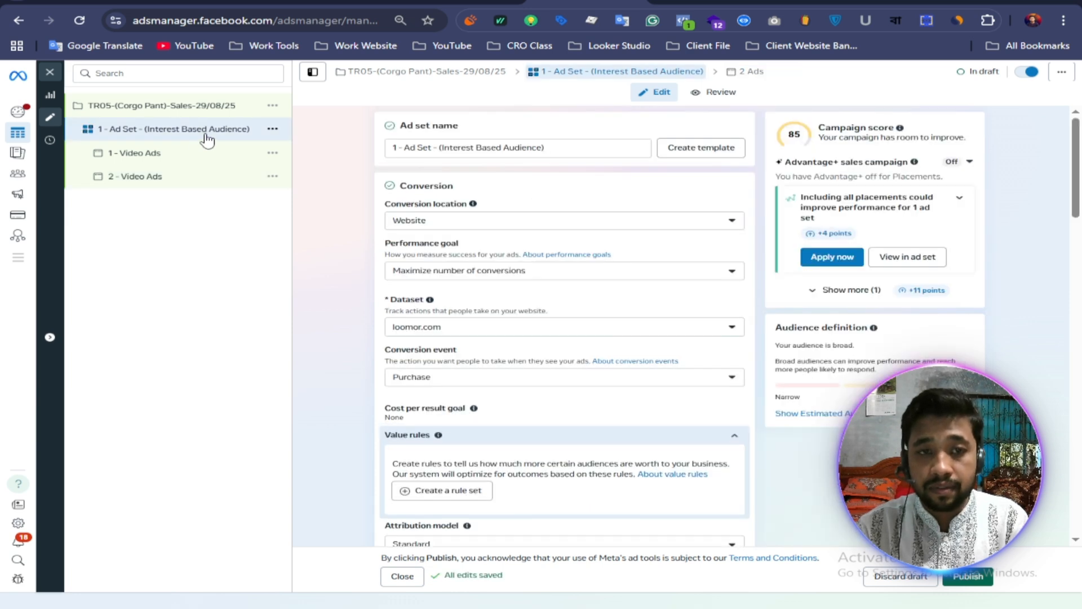
left_click(272, 130)
left_click(287, 166)
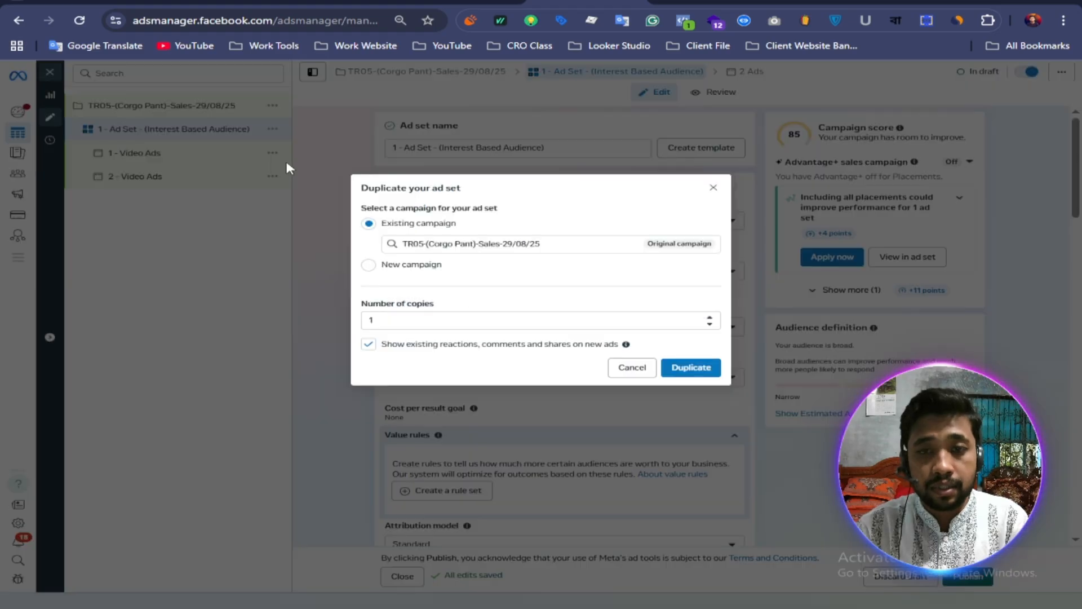
left_click(690, 369)
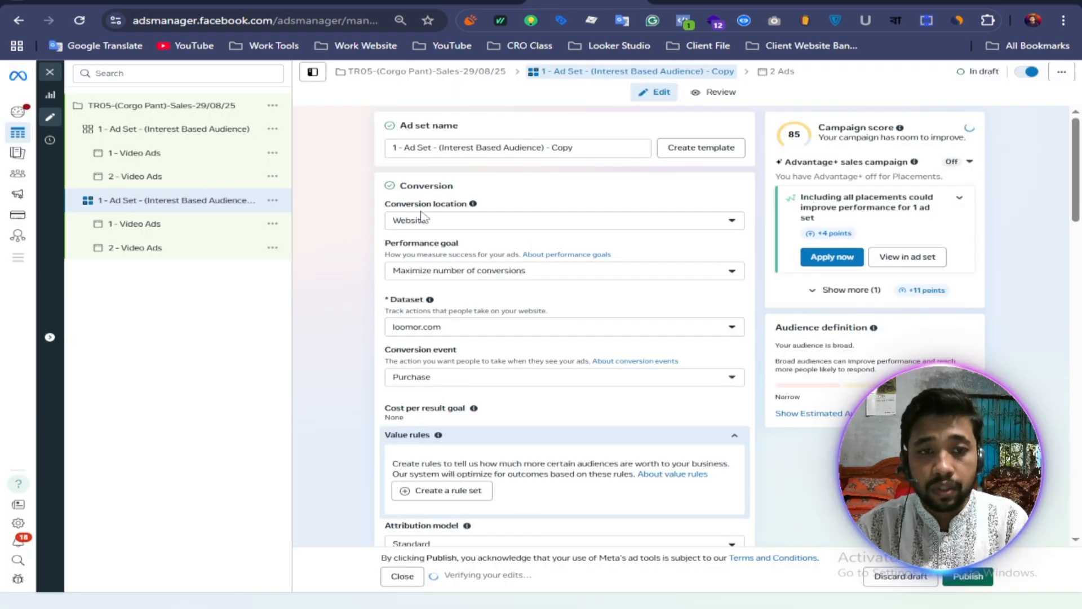
Rename the duplicated ad set as 2 - Ad Set - (University Audience)
left_click(586, 150)
key("BackSpace")
key("BackSpace")
key("BackSpace")
key("BackSpace")
key("BackSpace")
key("BackSpace")
key("BackSpace")
key("BackSpace")
key("BackSpace")
key("BackSpace")
key("BackSpace")
key("BackSpace")
key("BackSpace")
key("BackSpace")
key("BackSpace")
key("BackSpace")
key("BackSpace")
key("BackSpace")
key("BackSpace")
key("BackSpace")
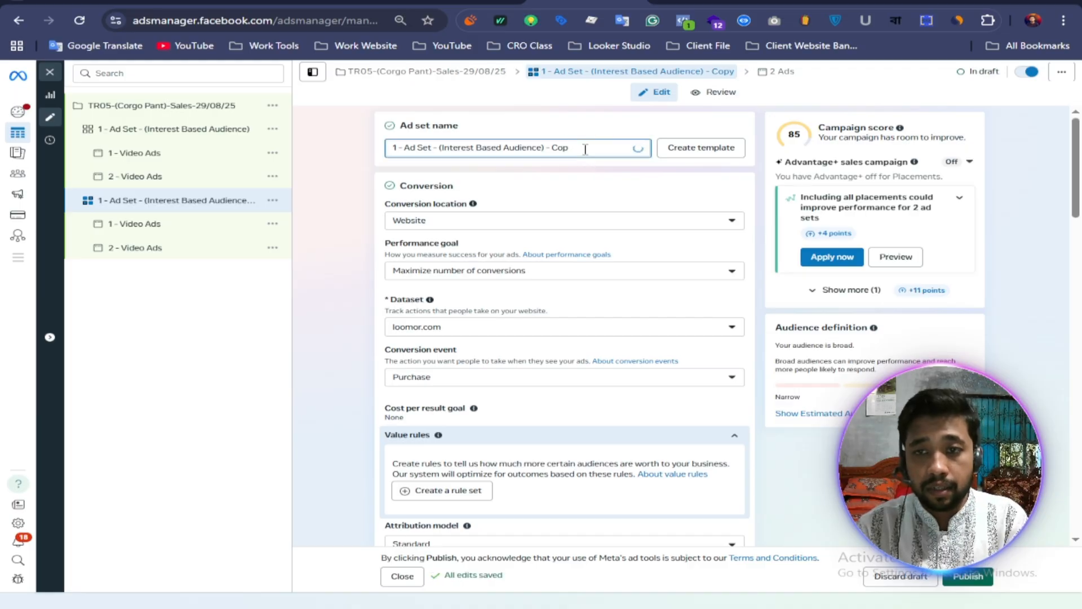
key("BackSpace")
key("BackSpace")
key("BackSpace")
key("BackSpace")
key("BackSpace")
key("BackSpace")
key("BackSpace")
key("BackSpace")
key("BackSpace")
key("BackSpace")
key("BackSpace")
key("BackSpace")
key("BackSpace")
key("BackSpace")
key("BackSpace")
key("BackSpace")
key("BackSpace")
key("BackSpace")
key("BackSpace")
key("BackSpace")
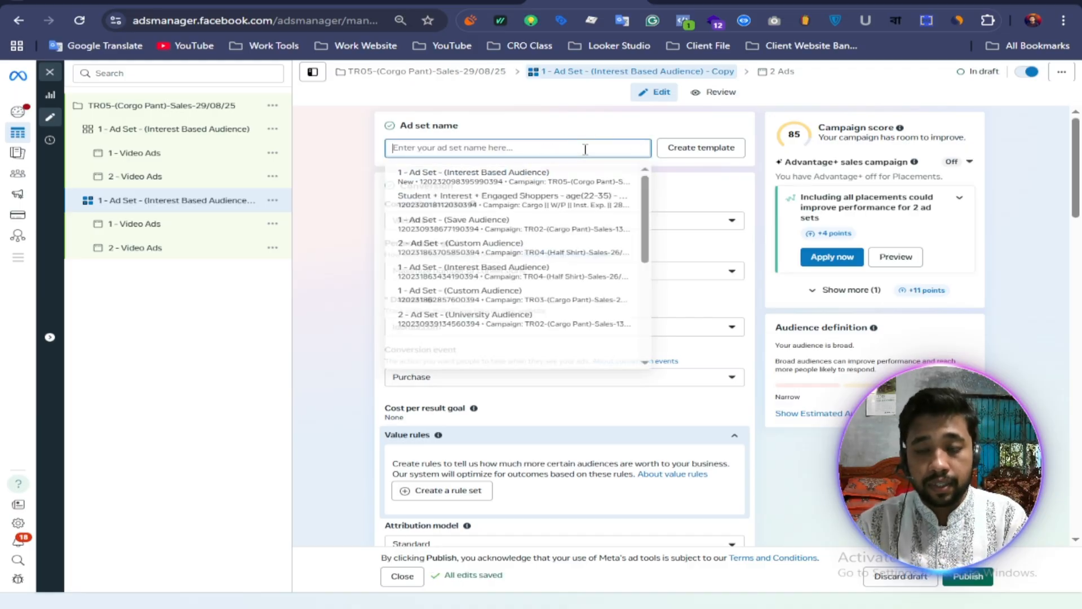
type("2 -")
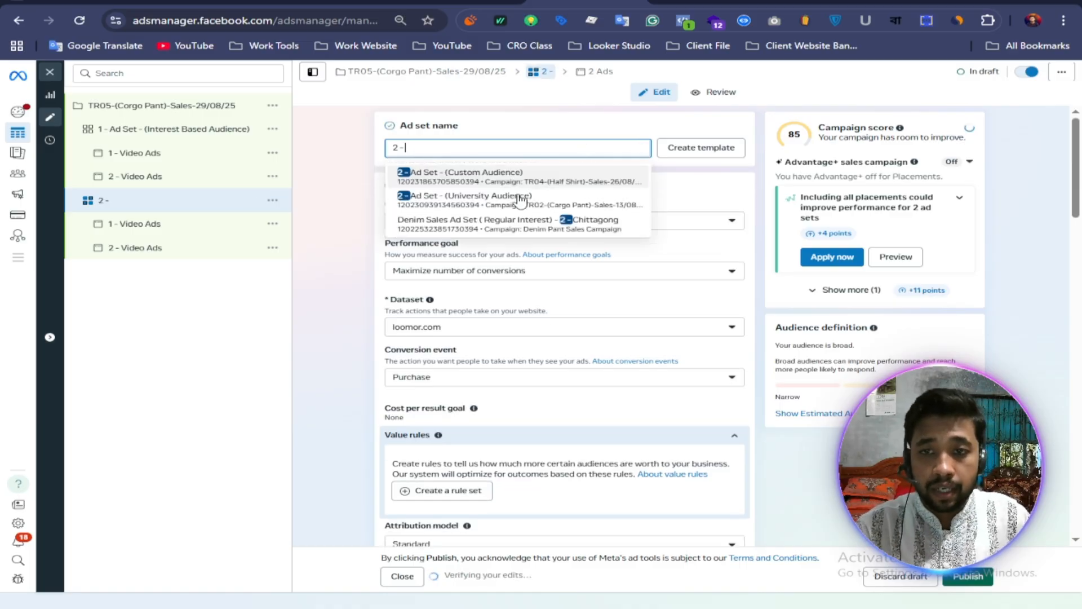
left_click(500, 198)
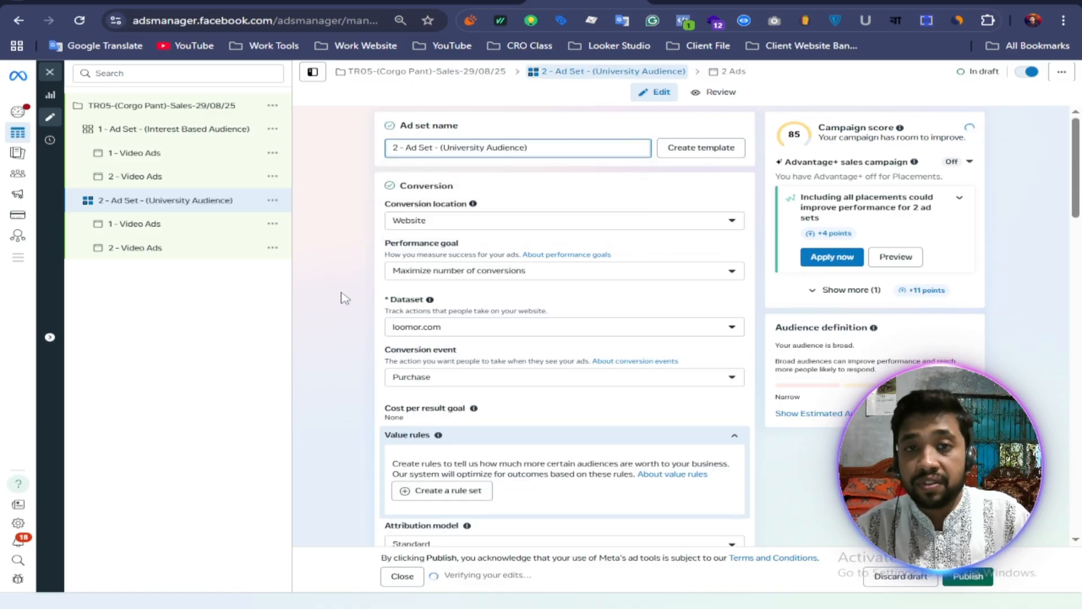
Remove all the additional interests from the University Audience ad set's detailed targeting
scroll(353, 290, "down", 8)
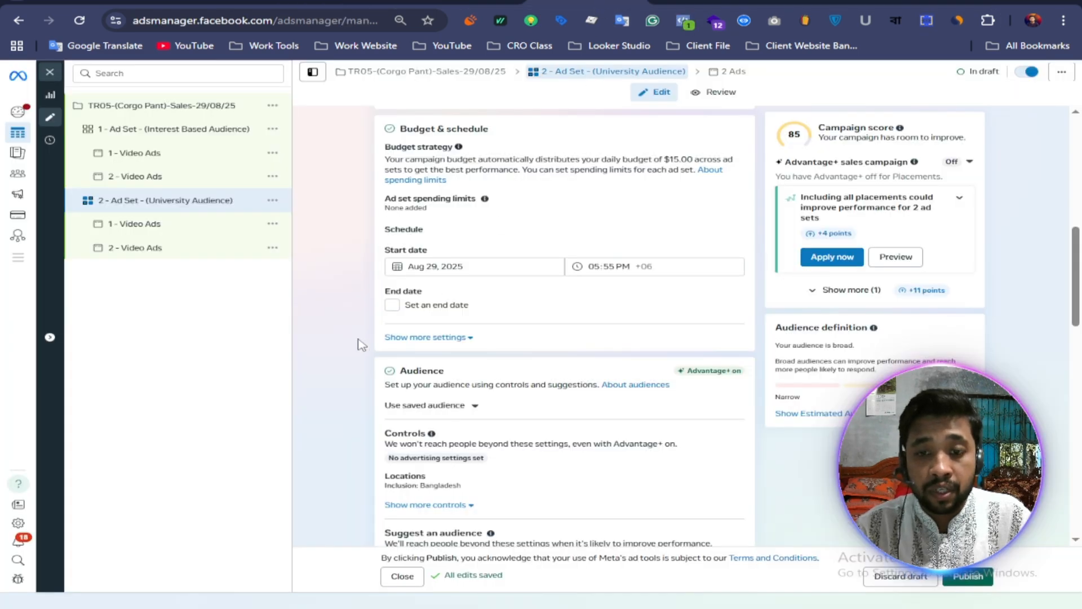
scroll(362, 344, "down", 5)
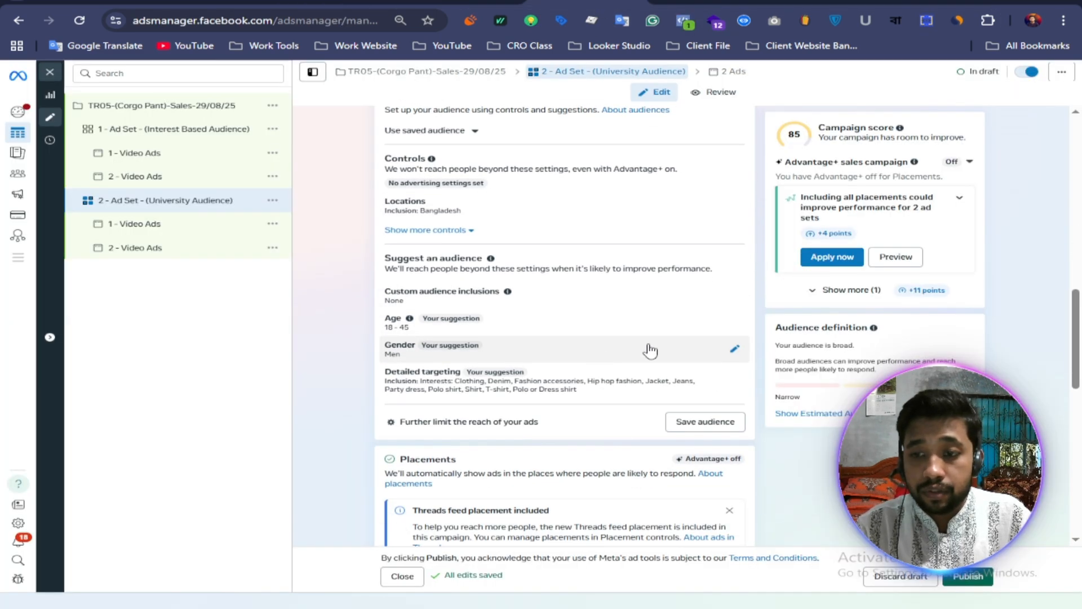
left_click(733, 379)
scroll(699, 305, "down", 3)
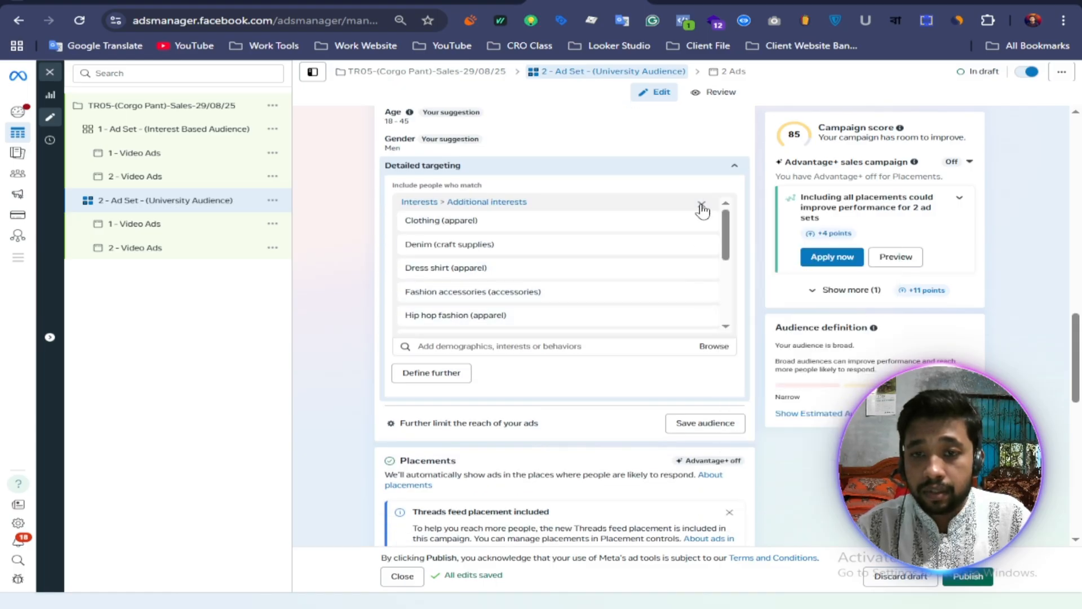
left_click(702, 206)
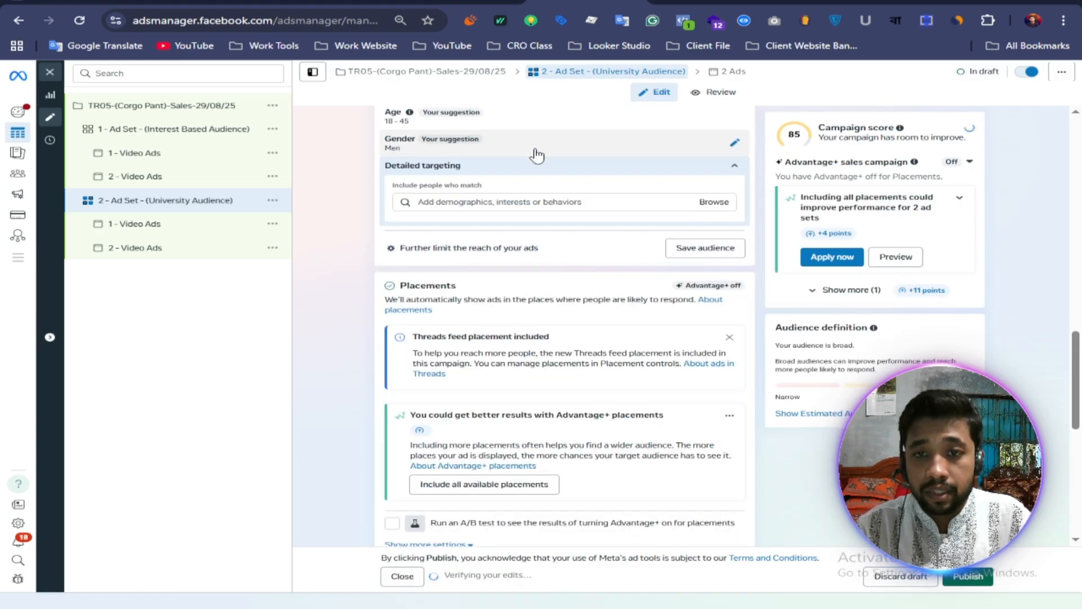
Set the suggested audience's maximum age to 35
scroll(649, 182, "up", 1)
left_click(734, 211)
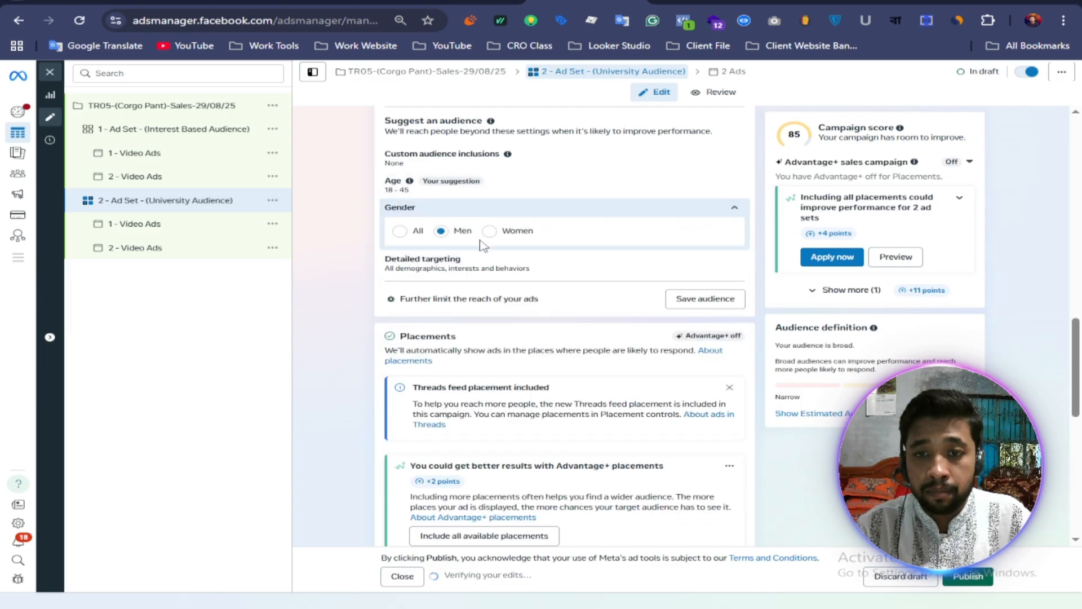
left_click(736, 185)
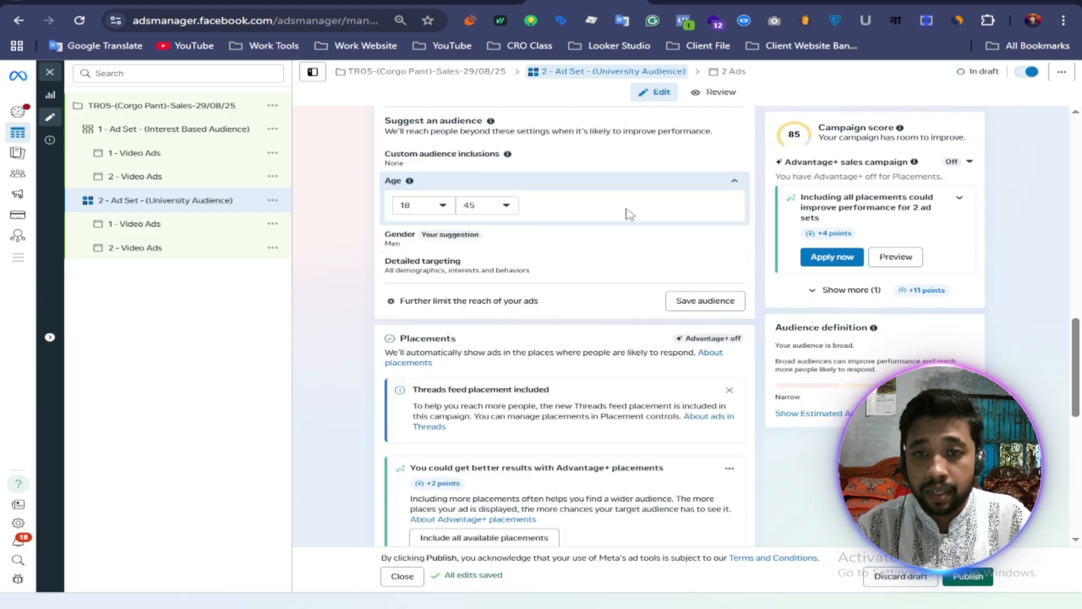
left_click(514, 209)
scroll(513, 338, "up", 5)
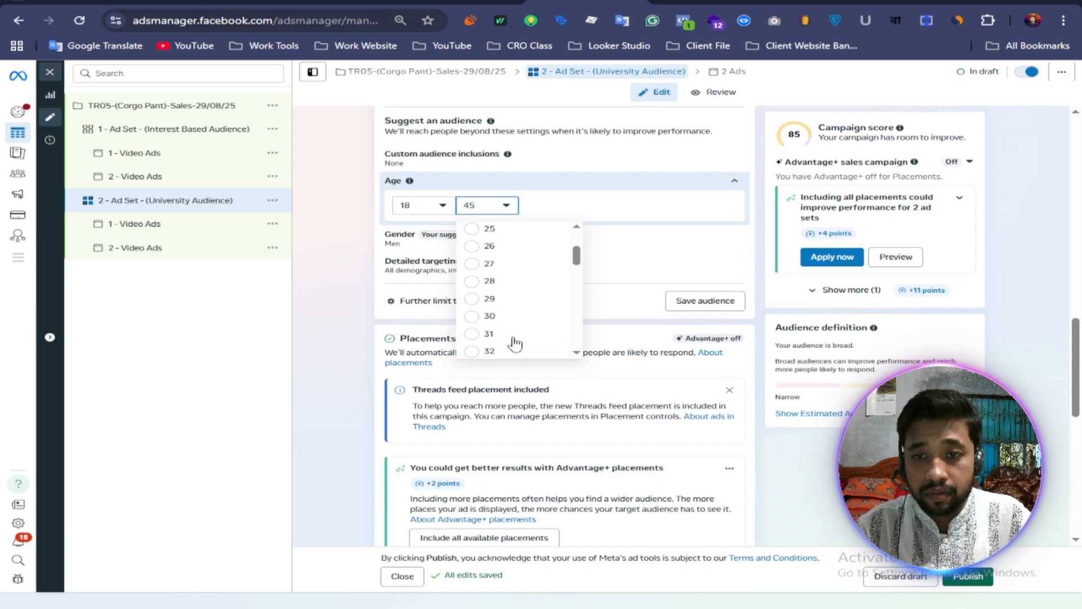
scroll(494, 316, "down", 3)
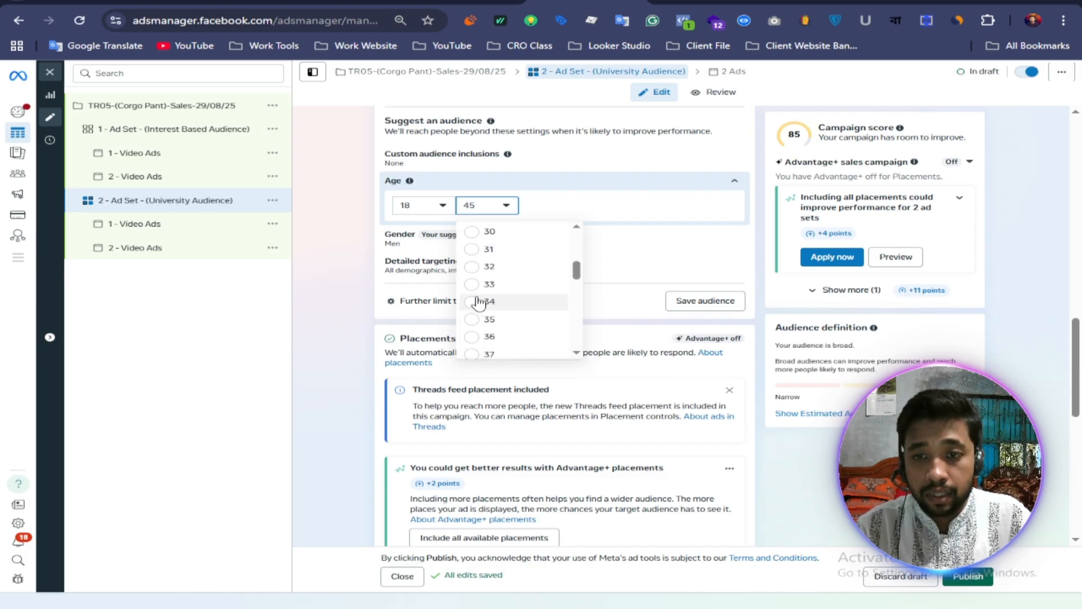
key("Return")
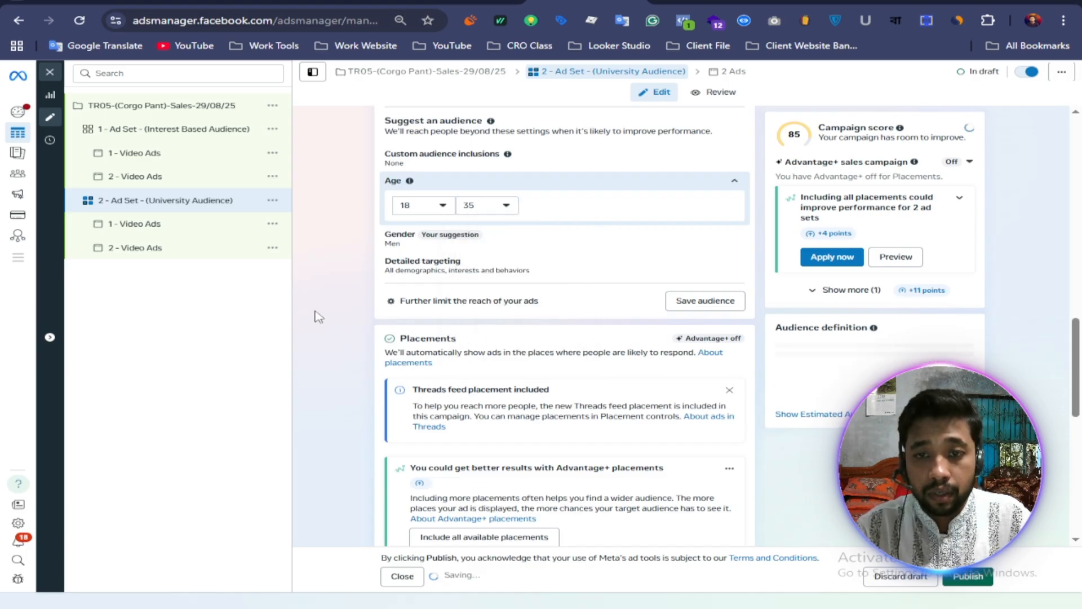
Switch to the TR - Loomor - Meta Ads document in Google Docs and copy East West University from the Audience tab's University list
left_click(541, 269)
left_click(432, 279)
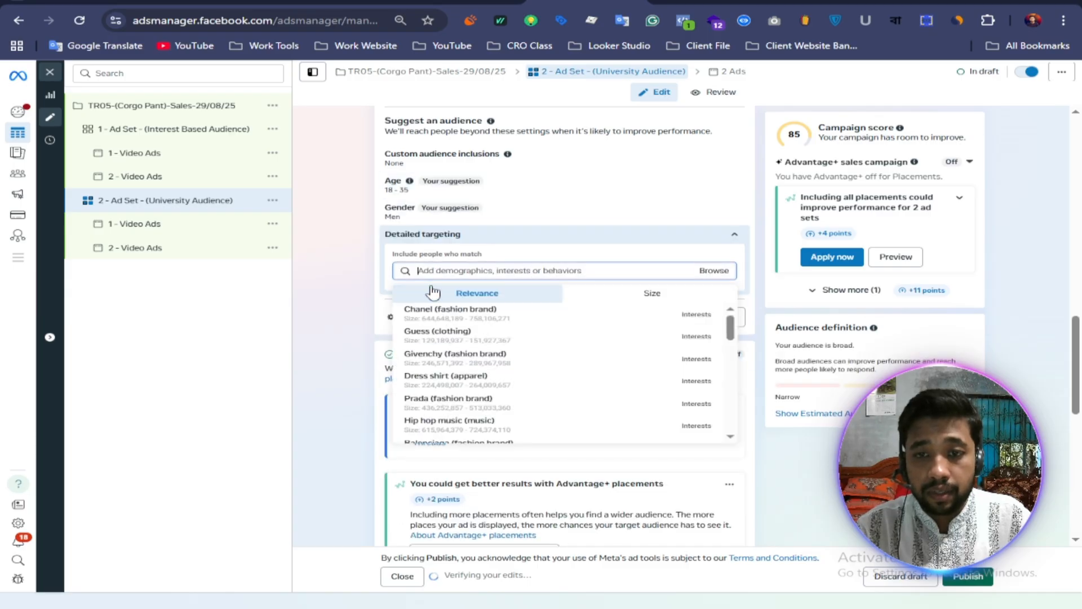
key("ctrl+Tab")
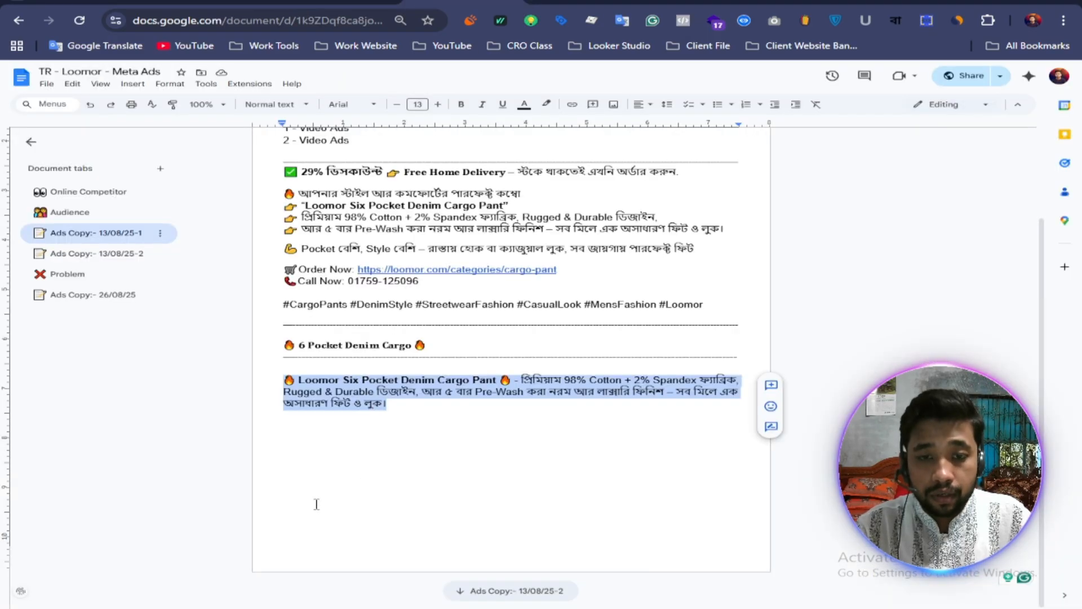
left_click(70, 212)
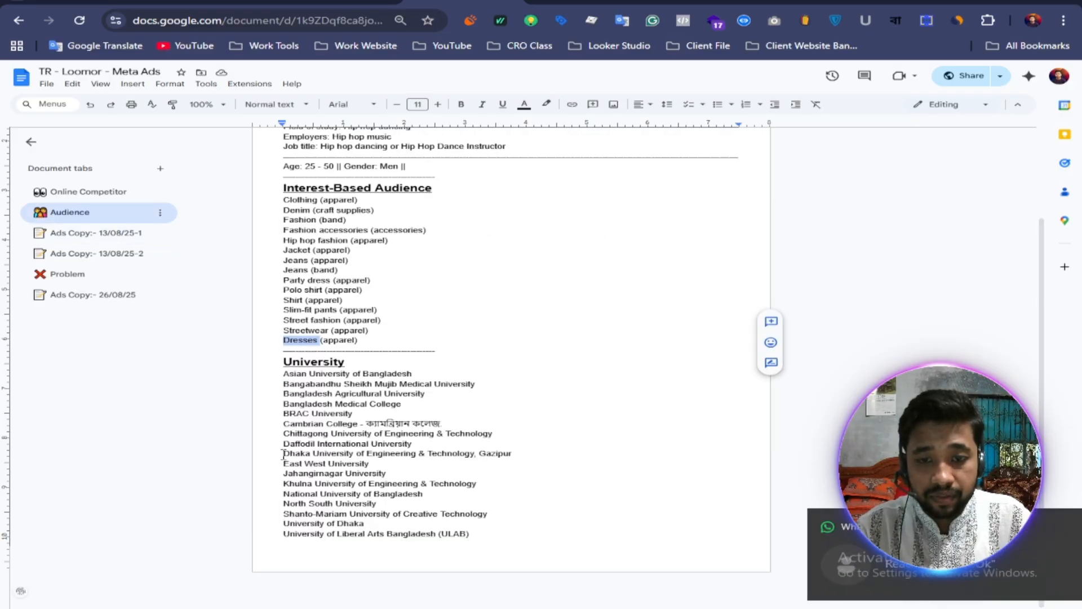
left_click_drag(283, 462, 350, 468)
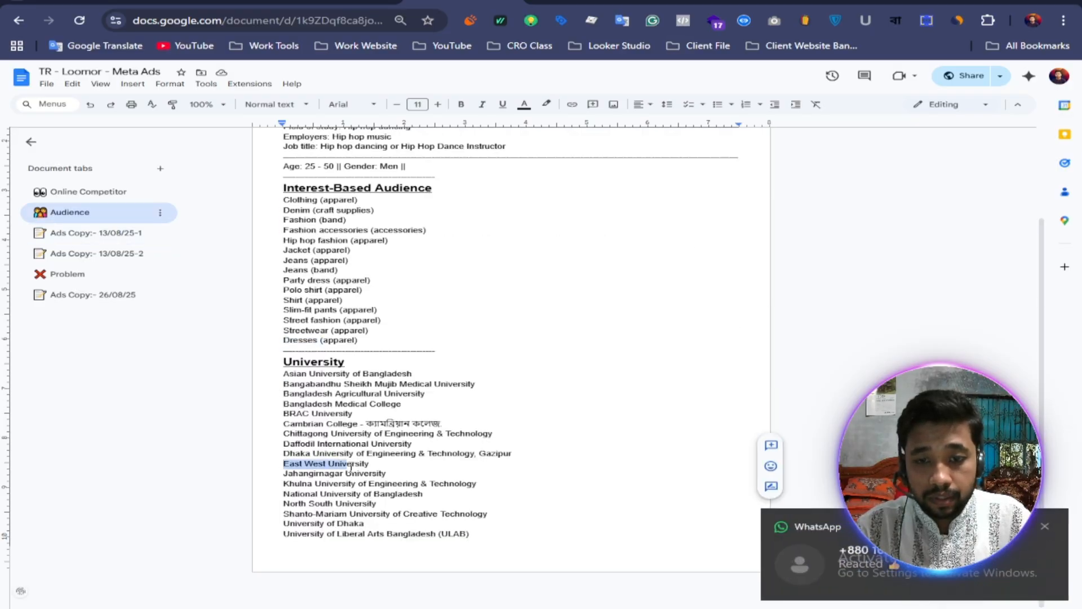
right_click(349, 463)
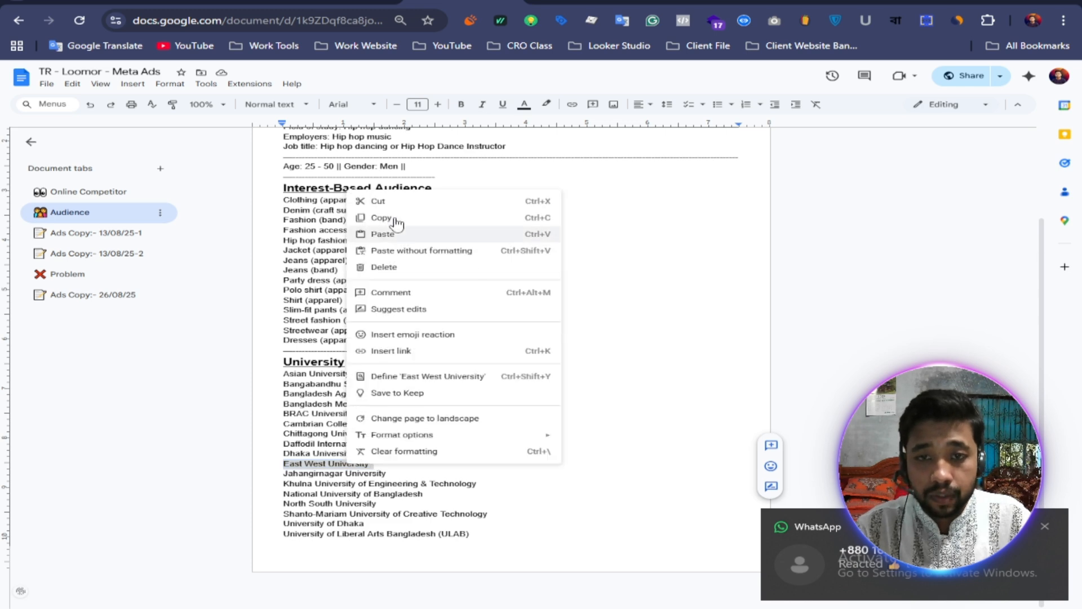
left_click(383, 219)
Return to Ads Manager and add the schools East West University and BRAC University to the ad set's detailed targeting
key("ctrl+Tab")
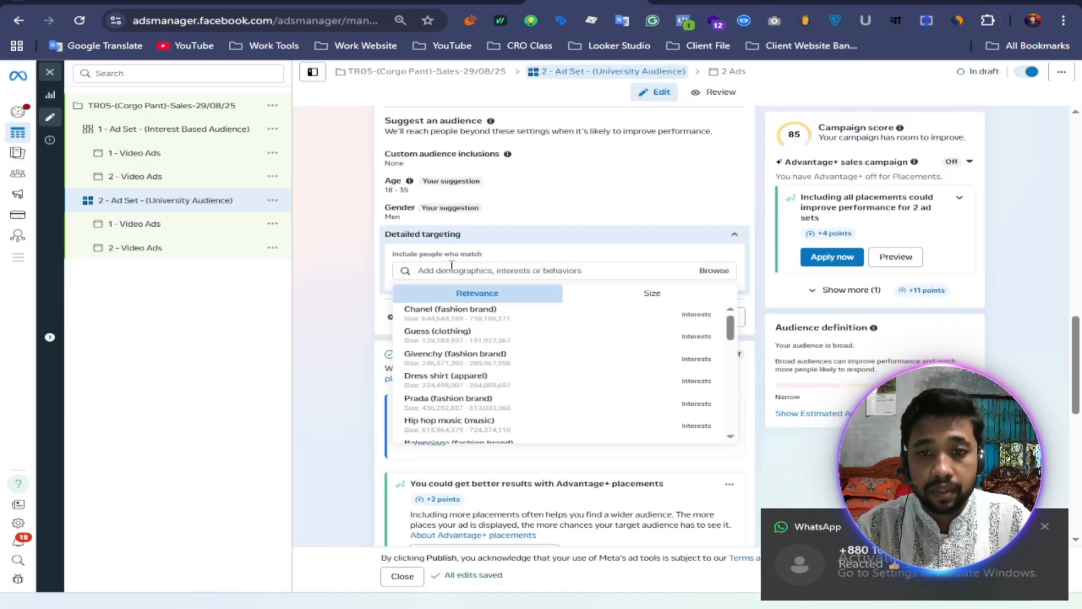
right_click(423, 272)
left_click(445, 437)
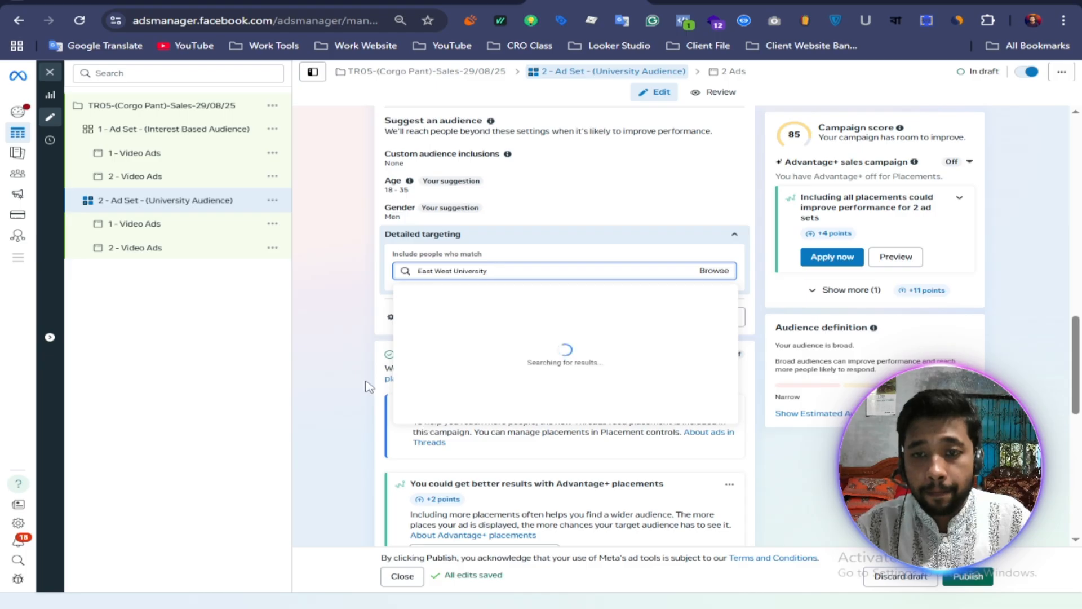
left_click(523, 319)
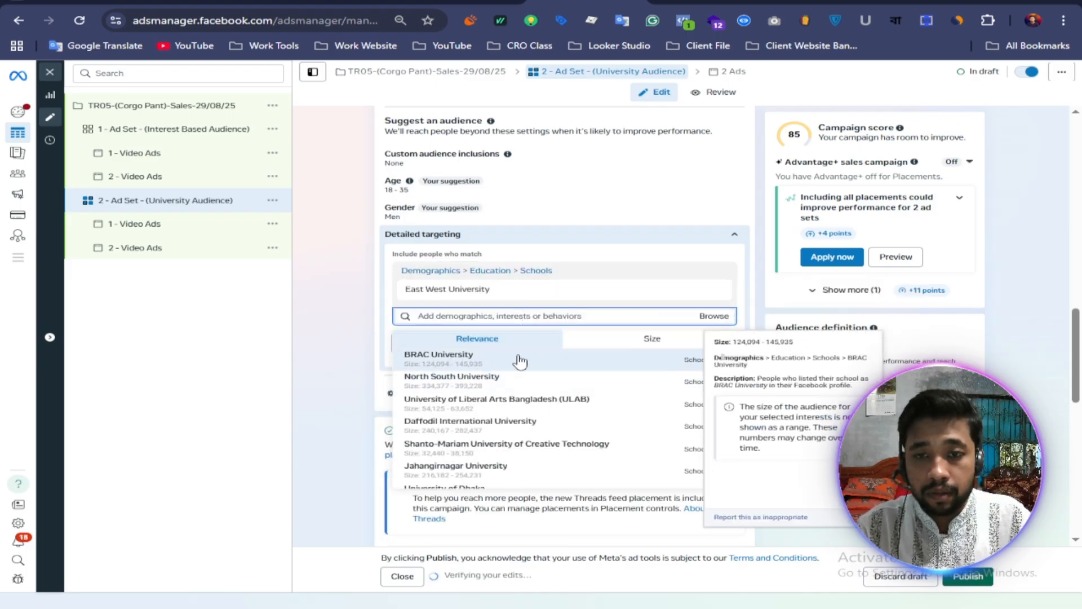
left_click(469, 366)
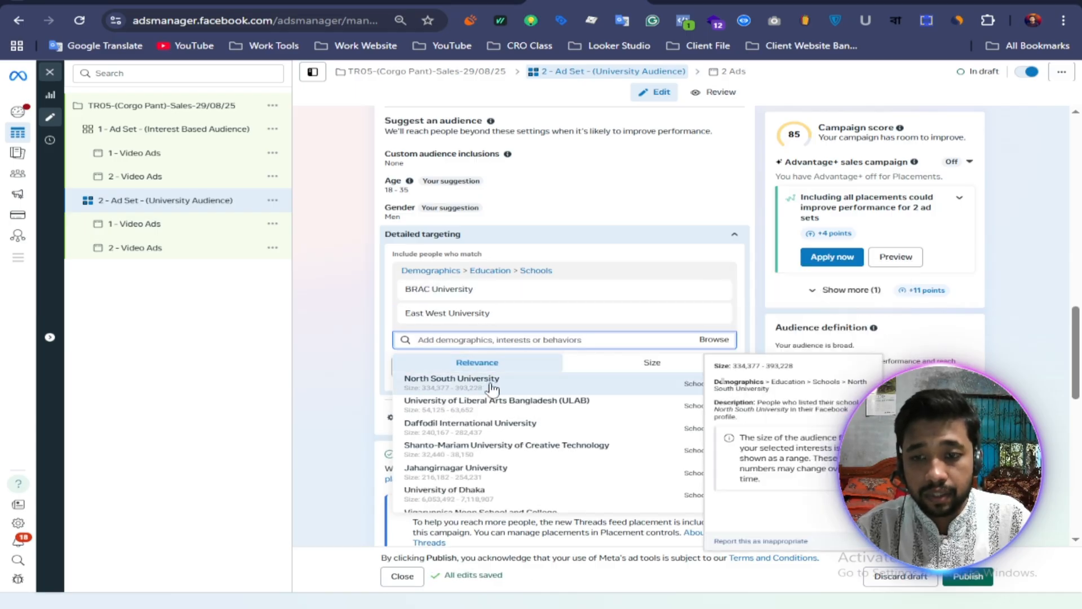
Add North South University, ULAB, Daffodil International University, University of Dhaka and Shanto-Mariam University of Creative Technology to the ad set's detailed targeting
left_click(491, 386)
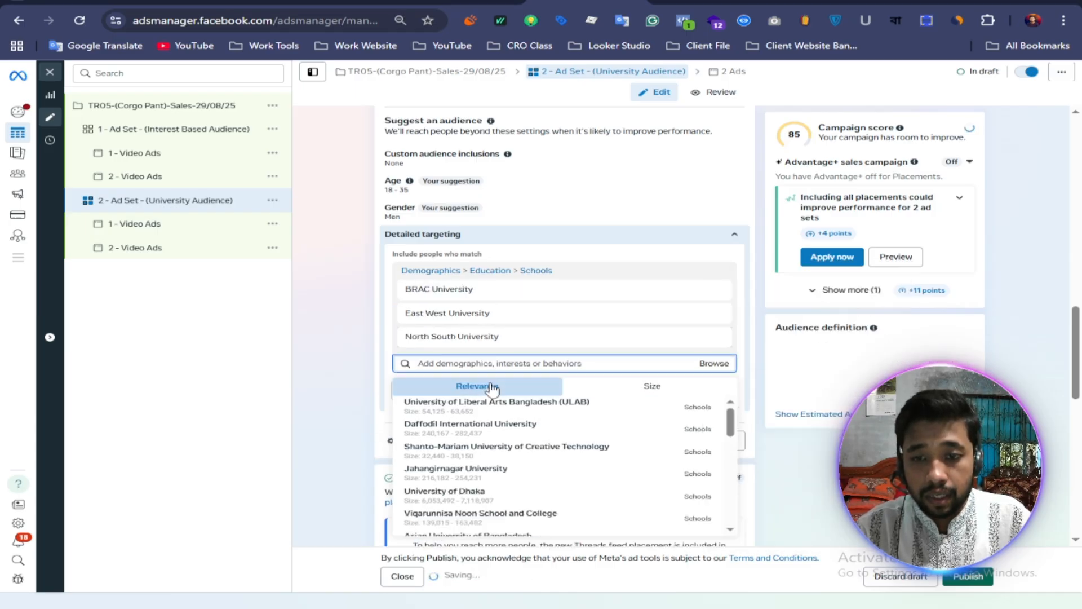
left_click(521, 411)
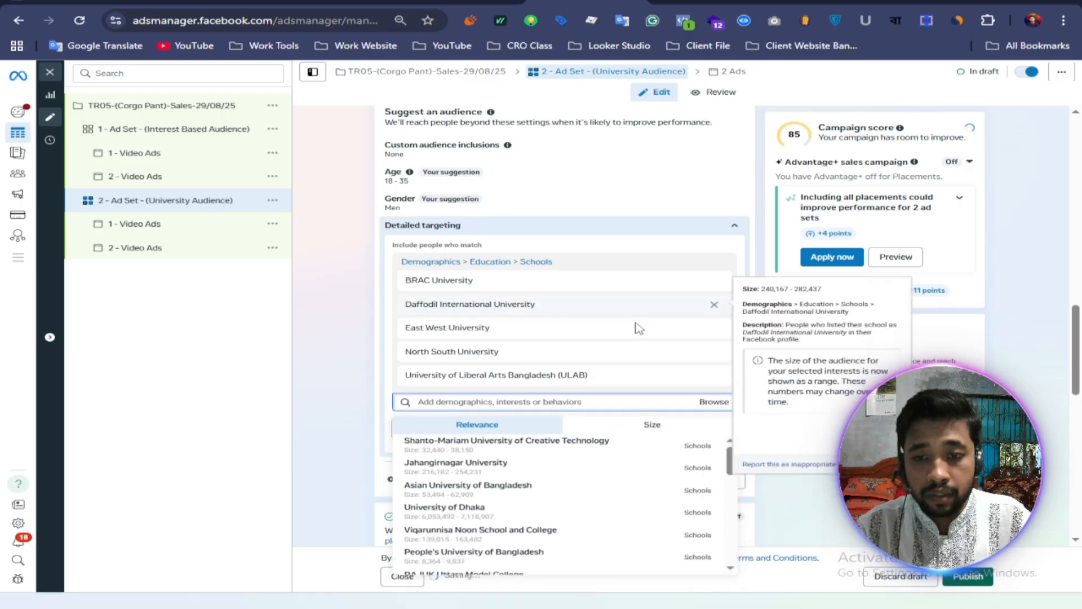
scroll(635, 333, "down", 2)
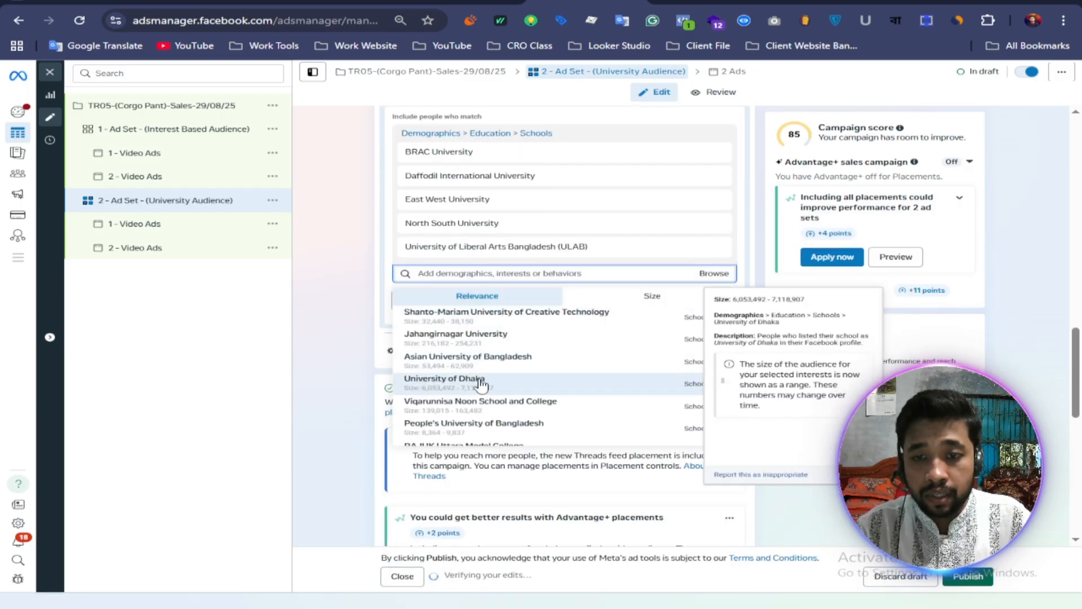
left_click(559, 382)
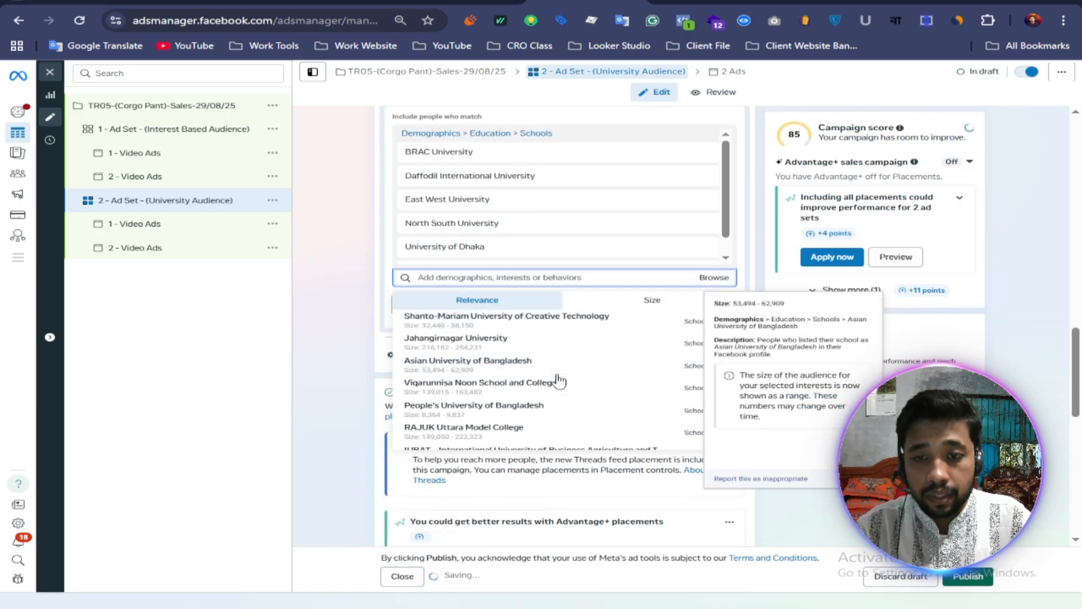
left_click(501, 325)
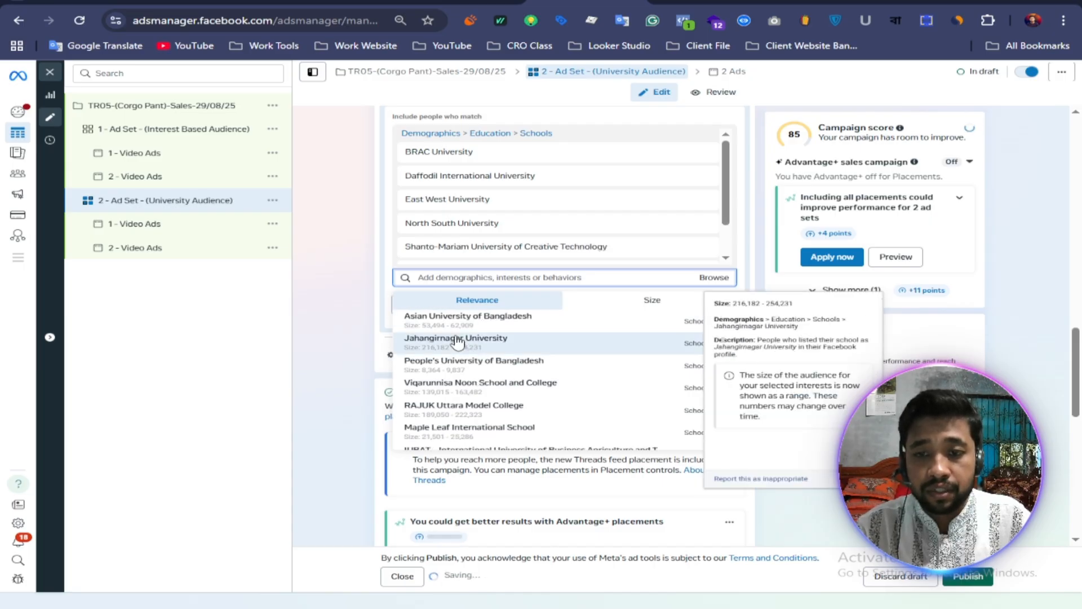
Add Asian University of Bangladesh, Jahangirnagar University, People's University of Bangladesh and Viqarunnisa Noon School and College to the targeted schools
left_click(479, 330)
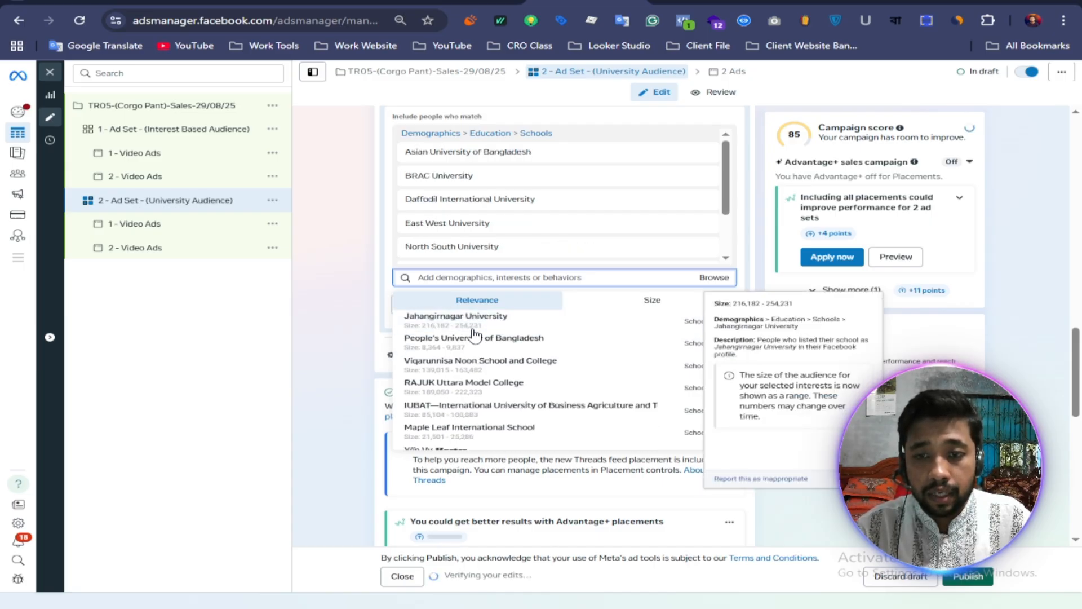
left_click(474, 331)
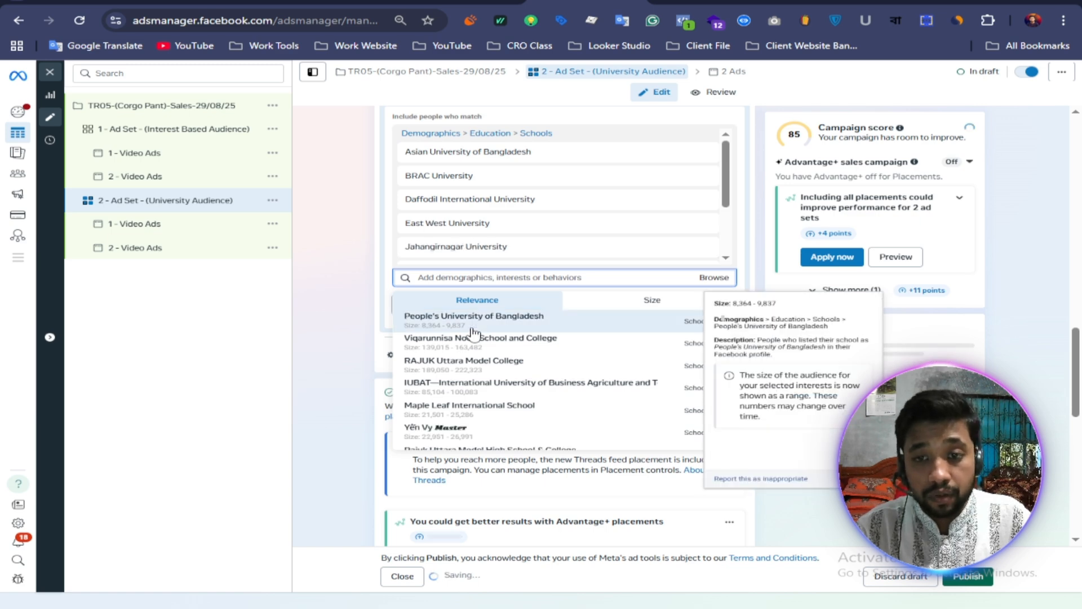
left_click(473, 332)
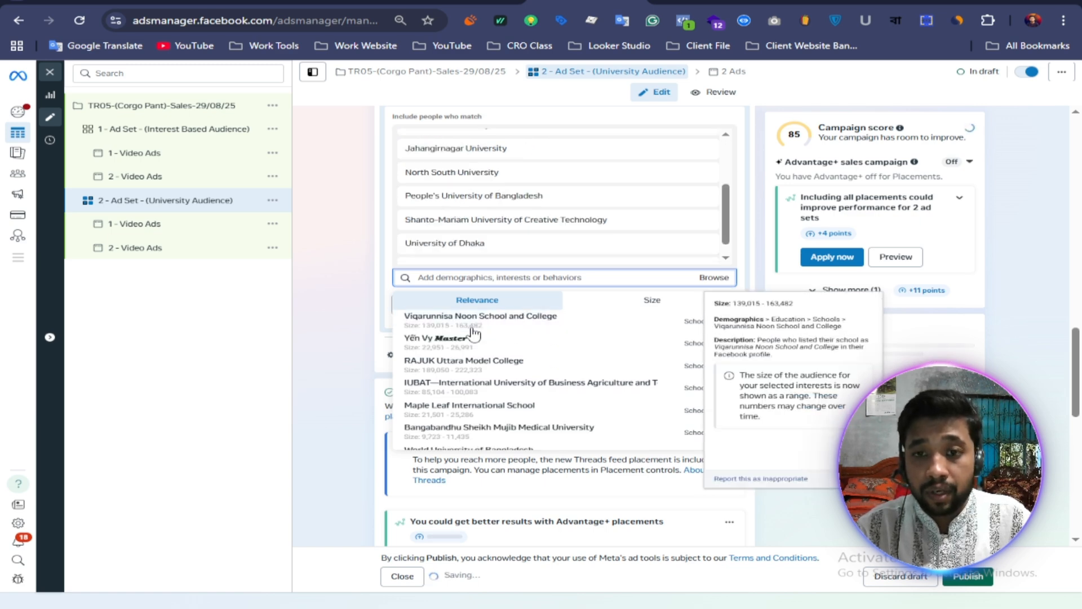
left_click(474, 331)
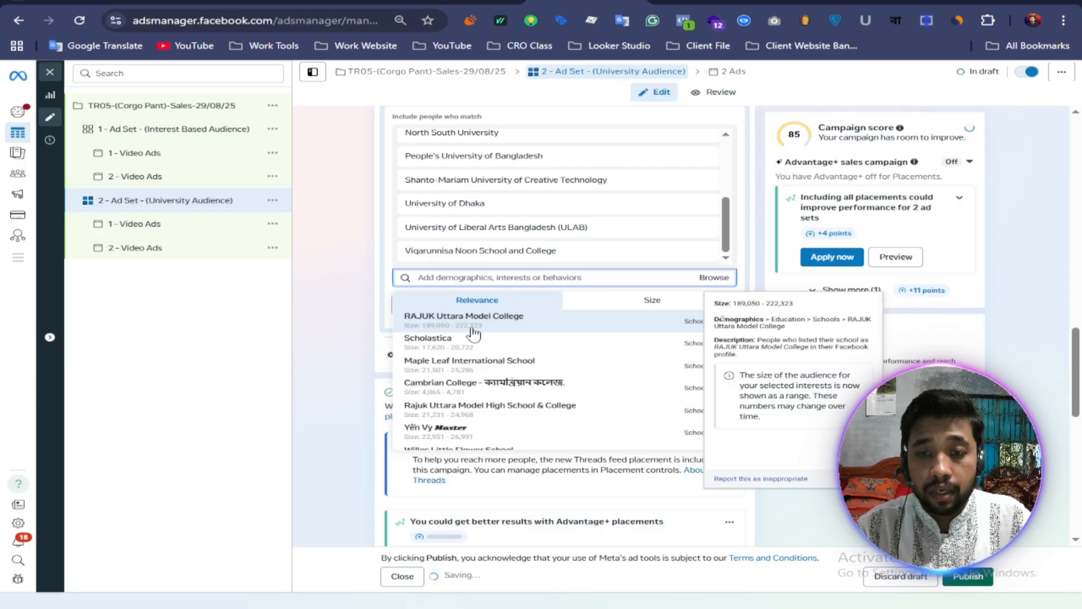
Add RAJUK Uttara Model College, Rajuk Uttara Model High School & College and Cambrian College to the targeted schools, and close the suggestions
left_click(474, 332)
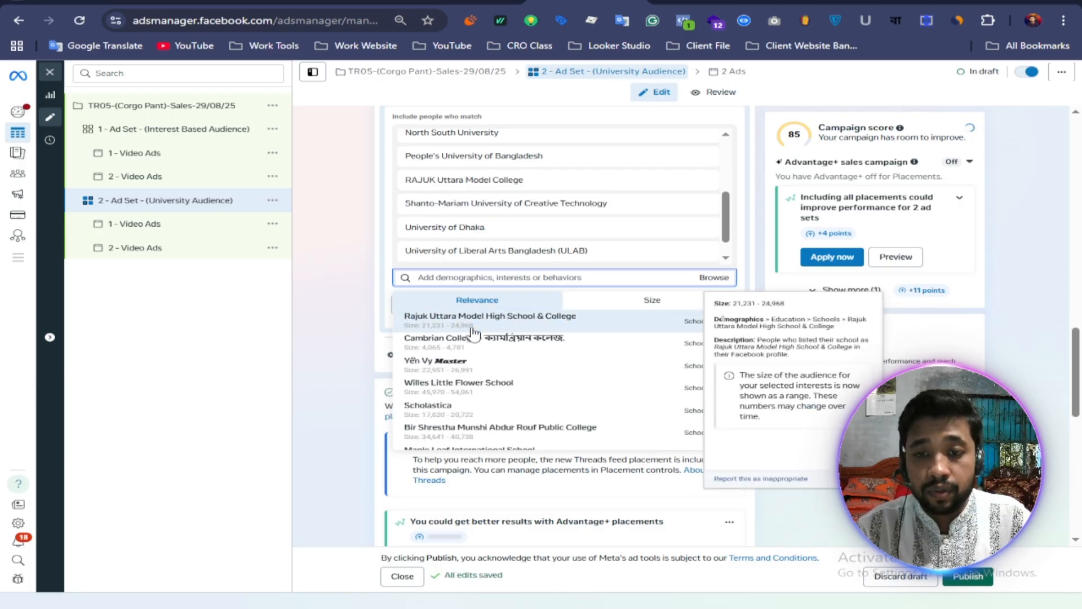
left_click(474, 333)
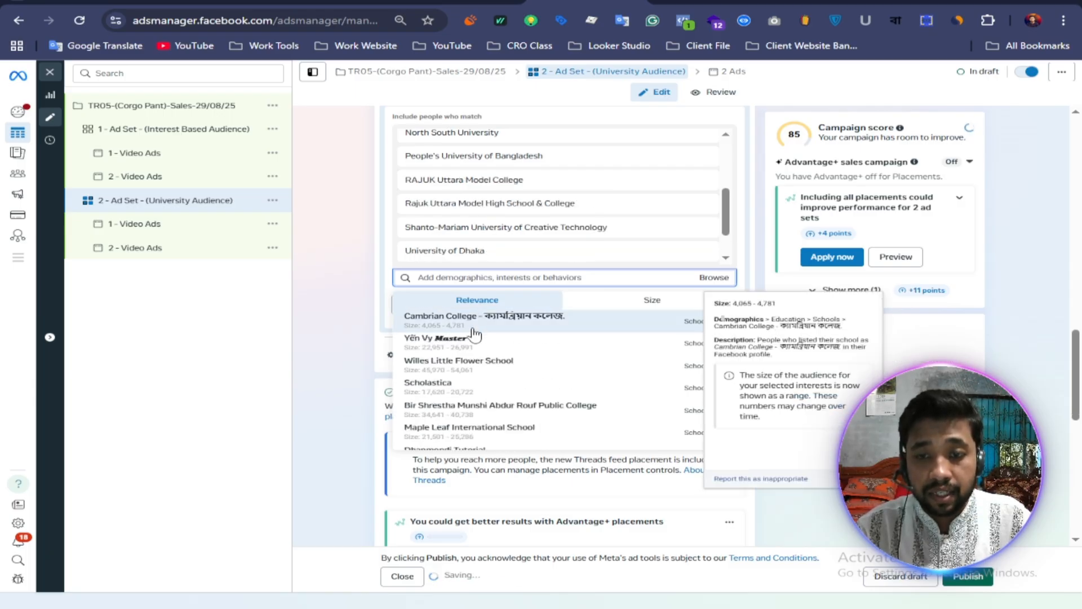
left_click(474, 331)
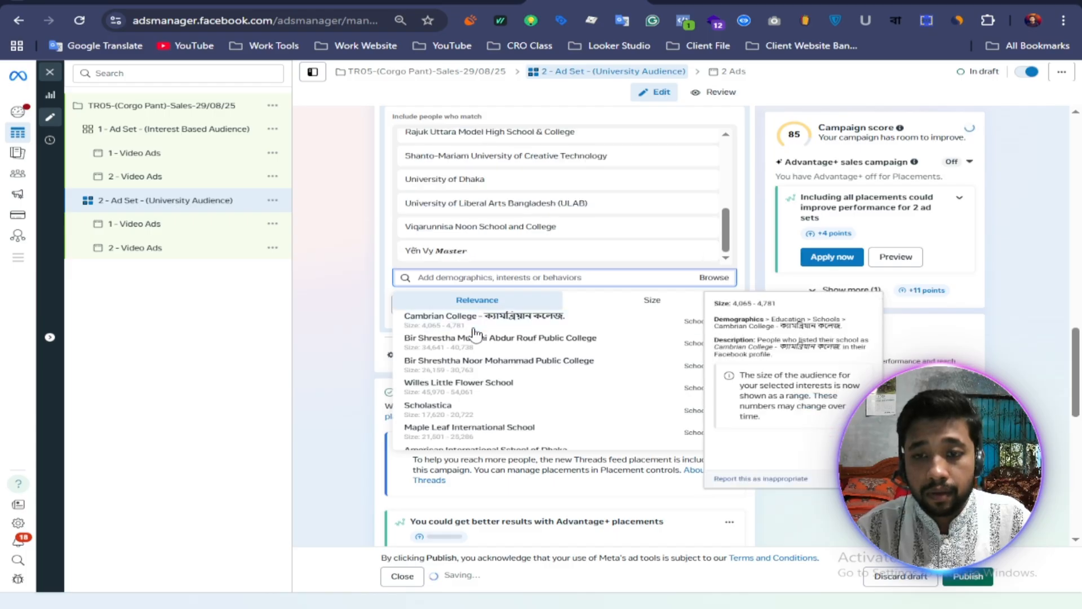
left_click(475, 330)
left_click(329, 339)
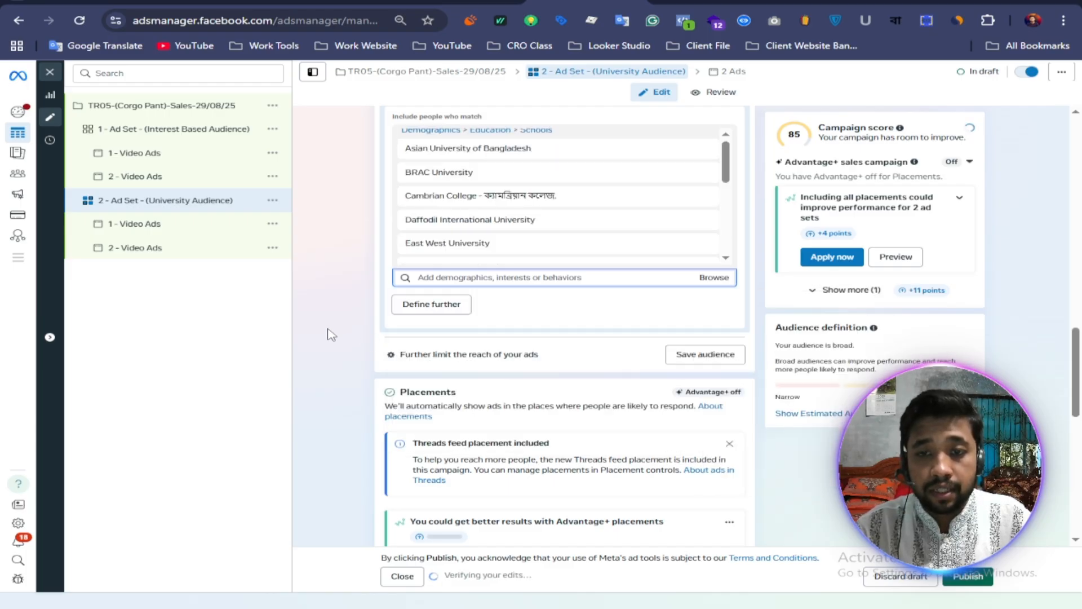
Review the University Audience ad set's location, age, gender, selected schools, conversion and budget settings
scroll(509, 306, "up", 2)
scroll(496, 326, "up", 5)
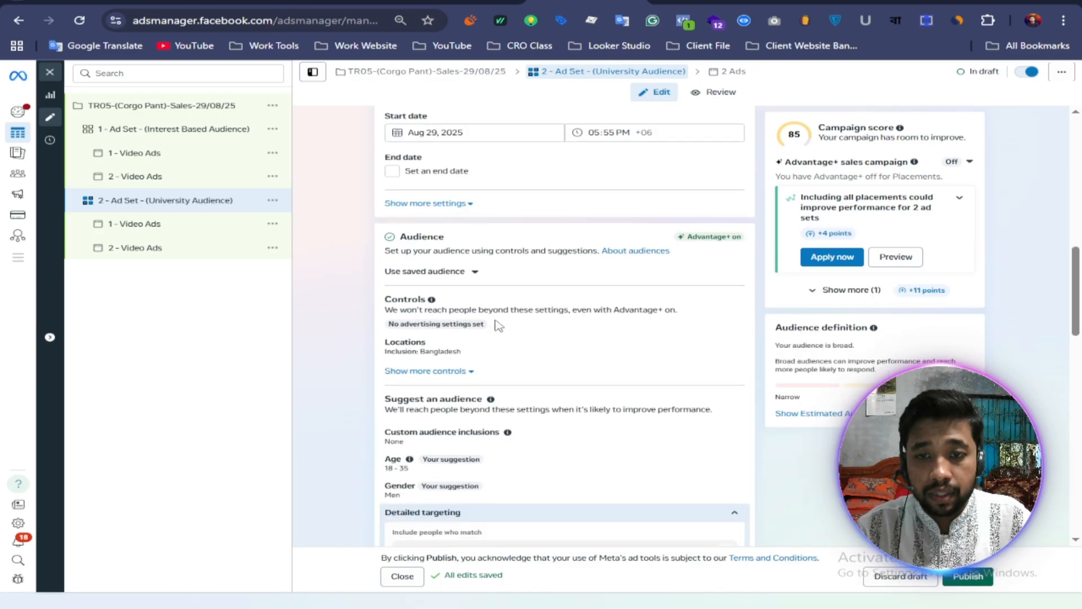
scroll(403, 271, "down", 4)
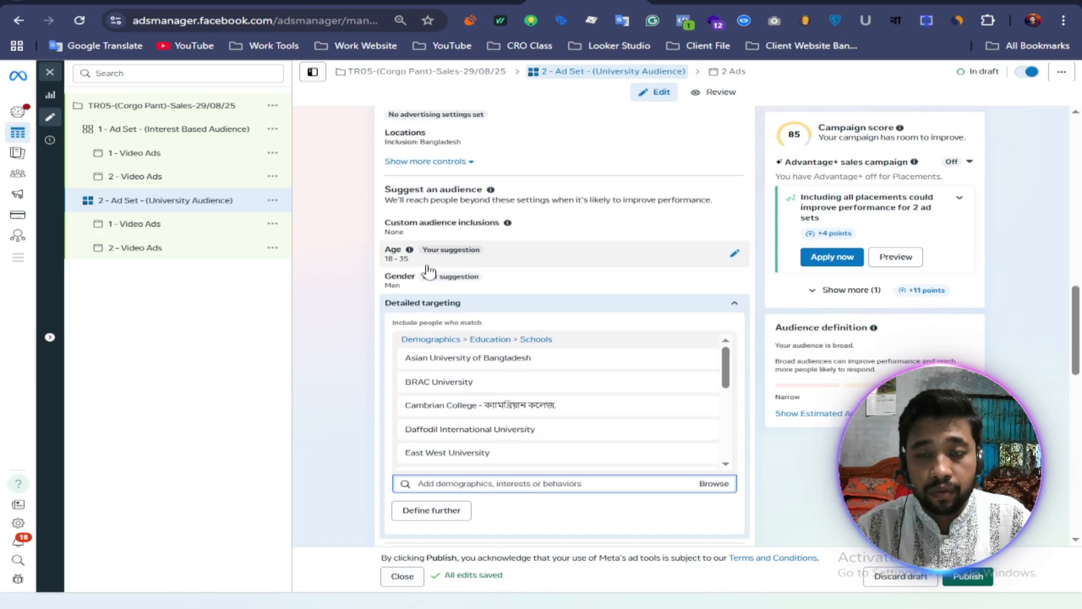
mouse_move(503, 387)
scroll(505, 387, "down", 5)
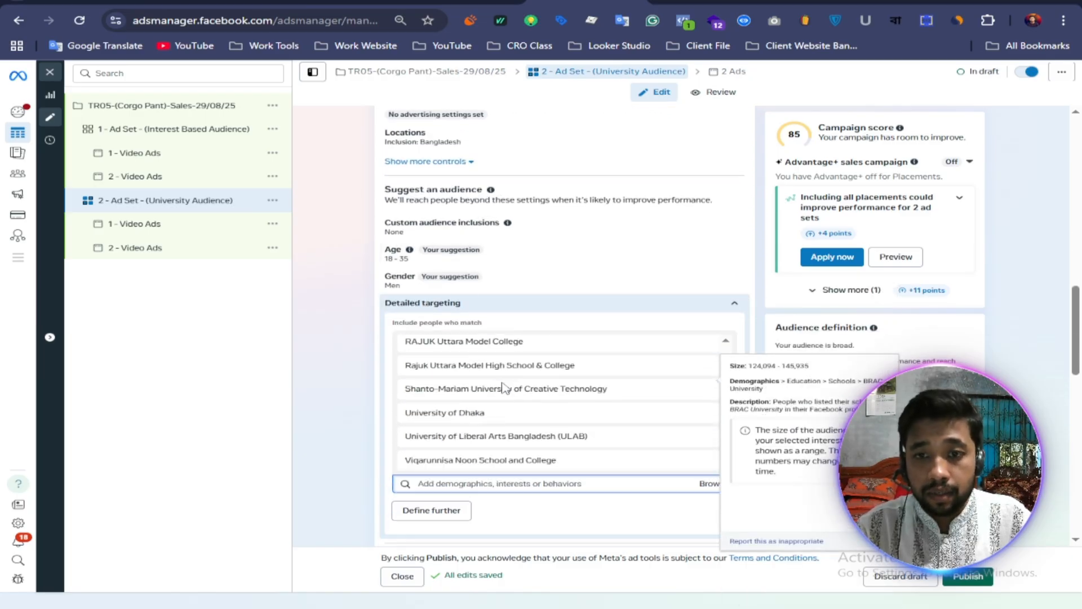
scroll(505, 388, "up", 10)
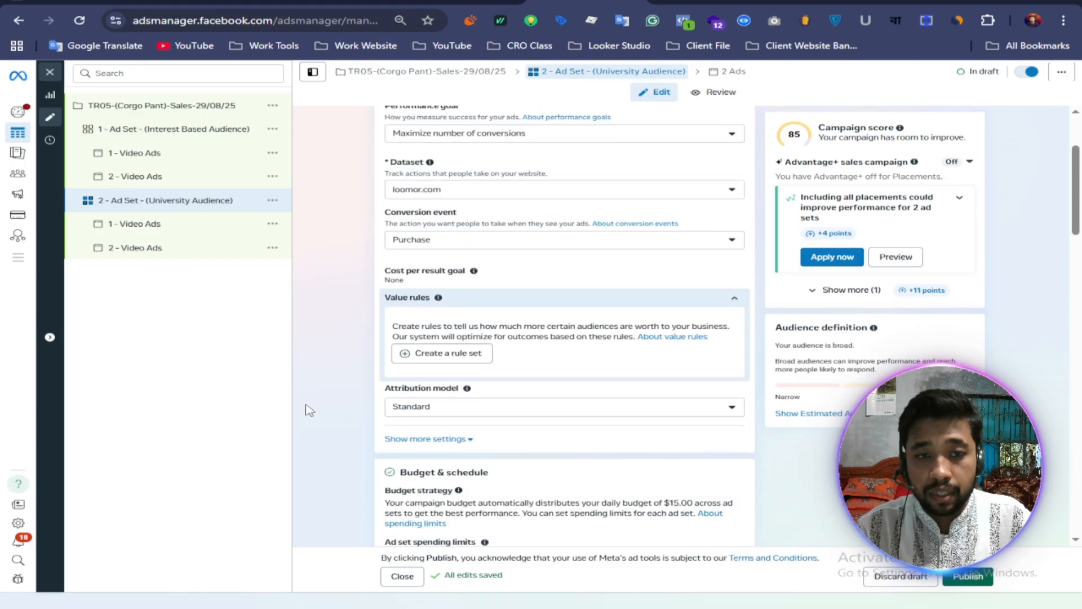
scroll(340, 395, "down", 3)
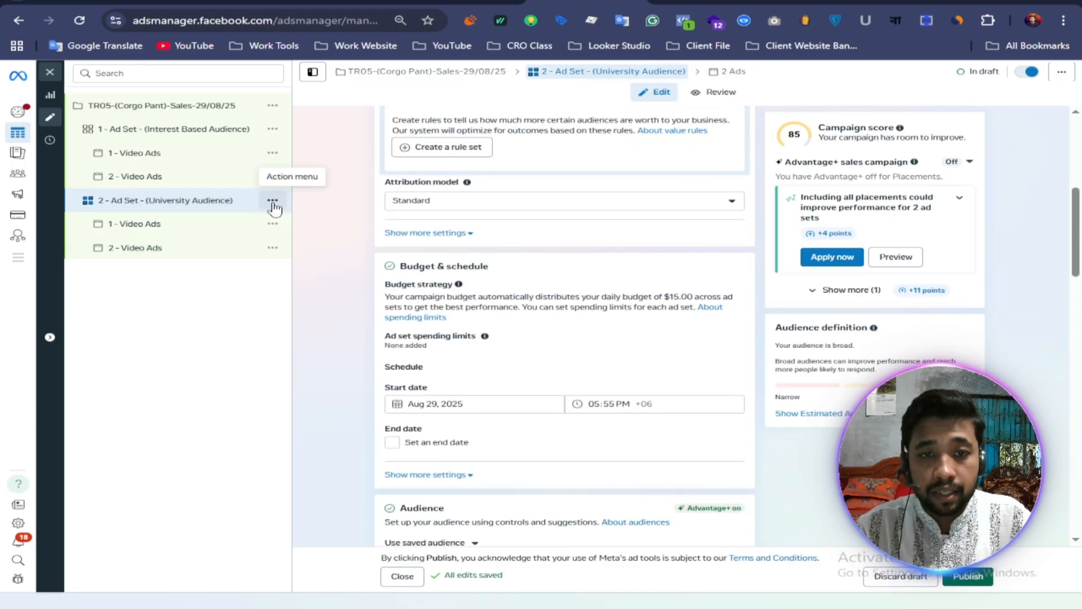
Duplicate the University Audience ad set once within the existing TR05-(Corgo Pant)-Sales-29/08/25 campaign
left_click(273, 202)
left_click(287, 239)
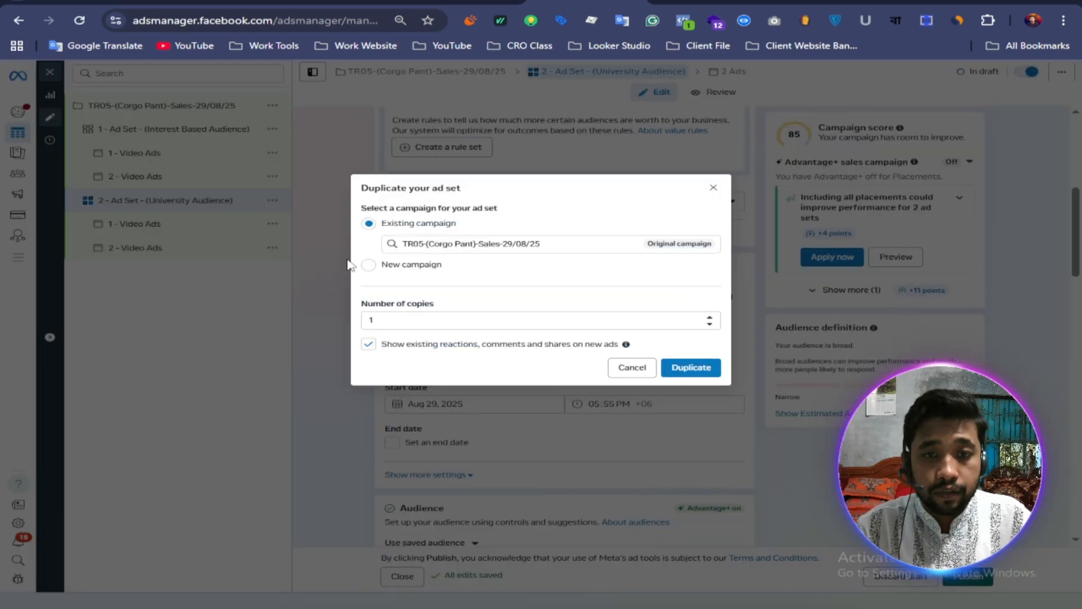
left_click(691, 369)
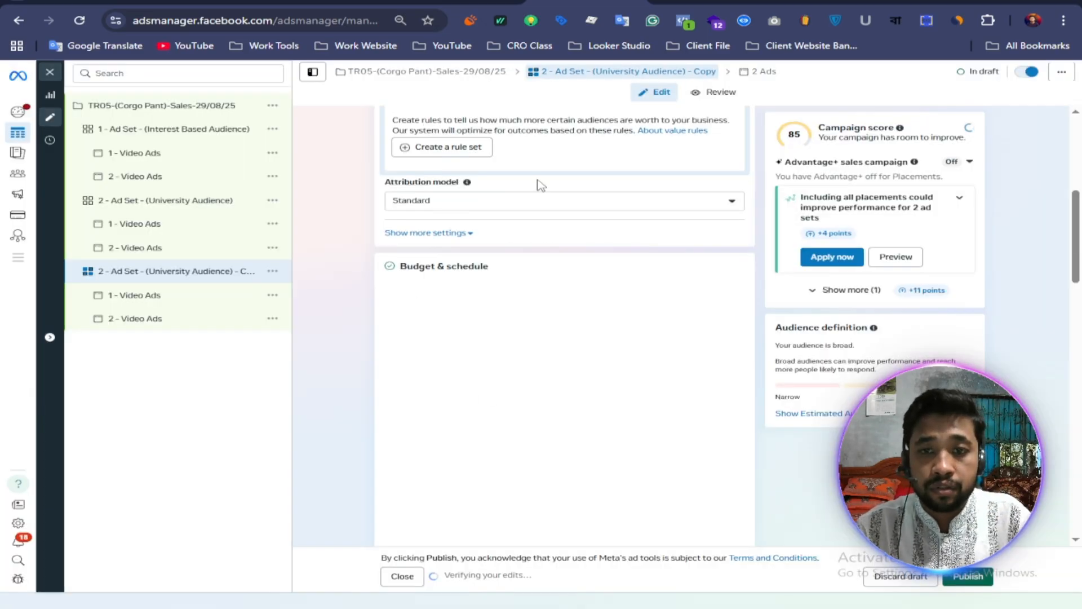
Rename the duplicated ad set as 3 - Ad Set - (Shopper)
left_click_drag(574, 146, 377, 158)
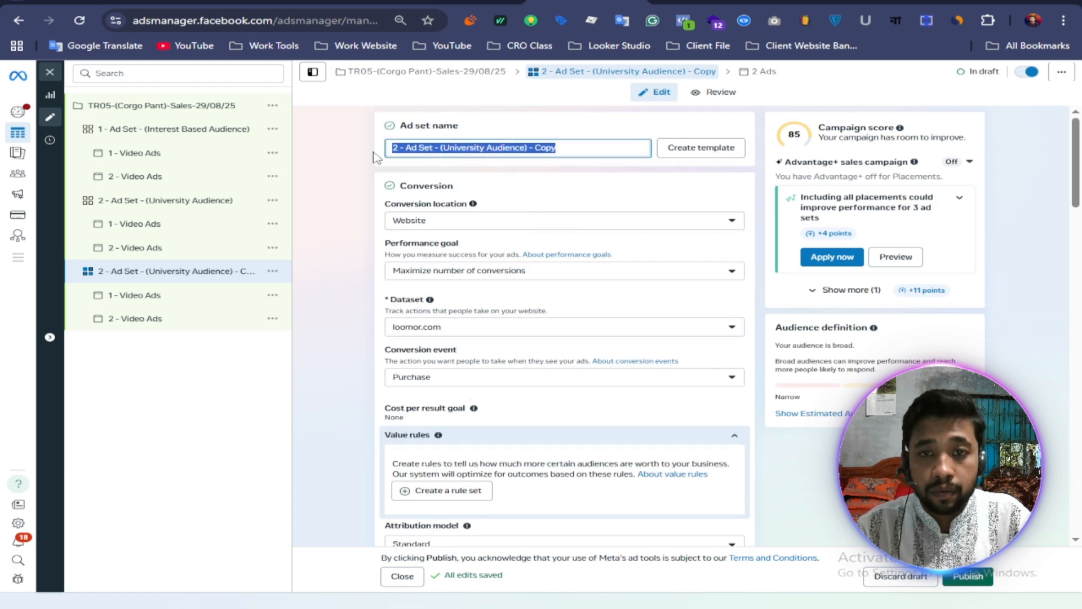
type("3 -")
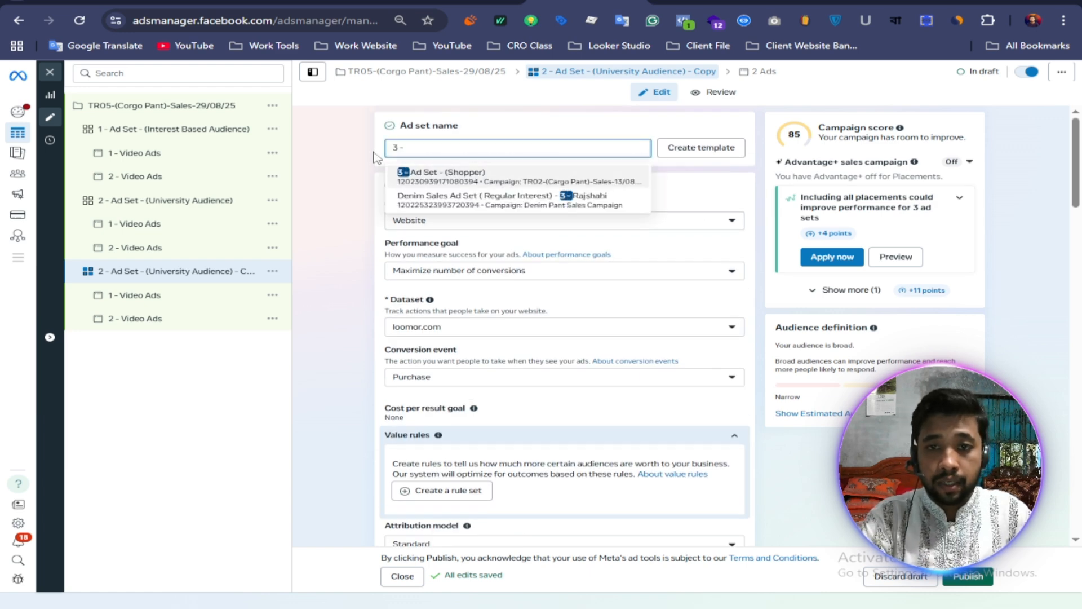
key("Down")
key("Return")
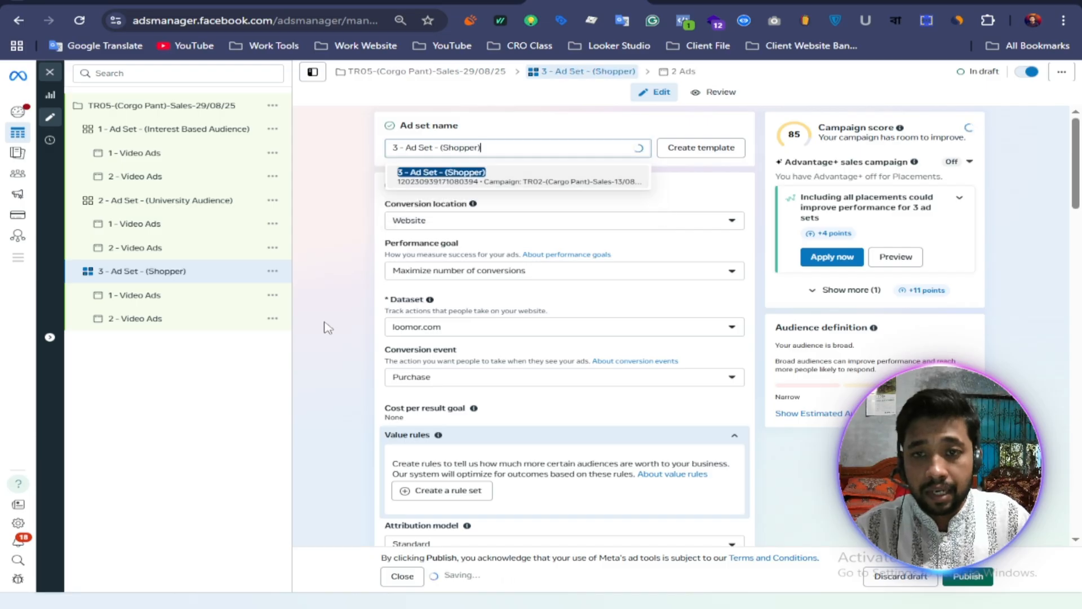
Remove all the schools from the Shopper ad set's detailed targeting and add the Engaged Shoppers purchase behavior
scroll(338, 321, "down", 15)
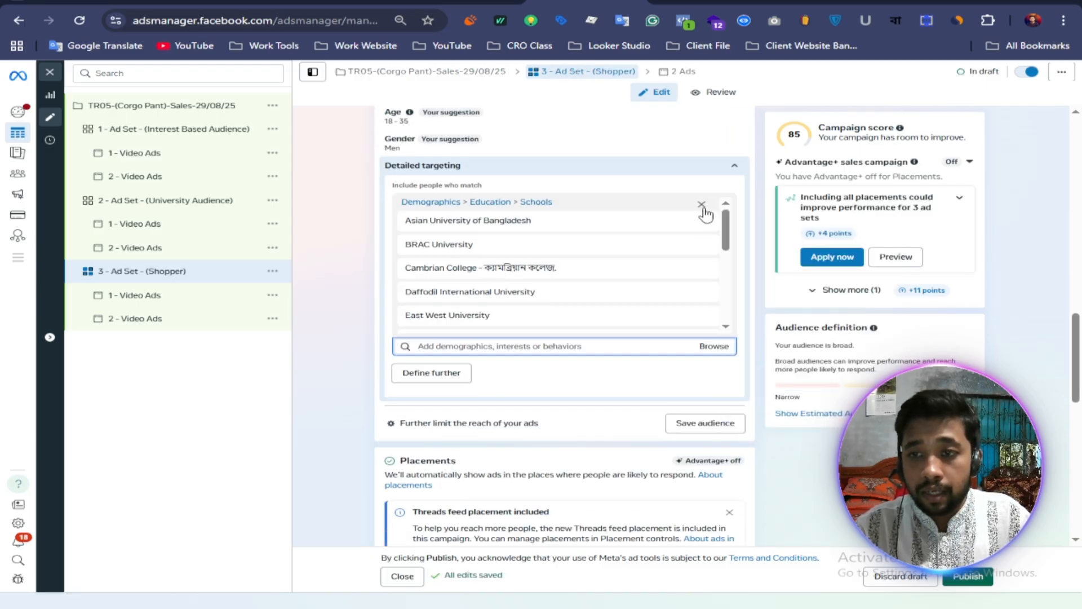
left_click(702, 205)
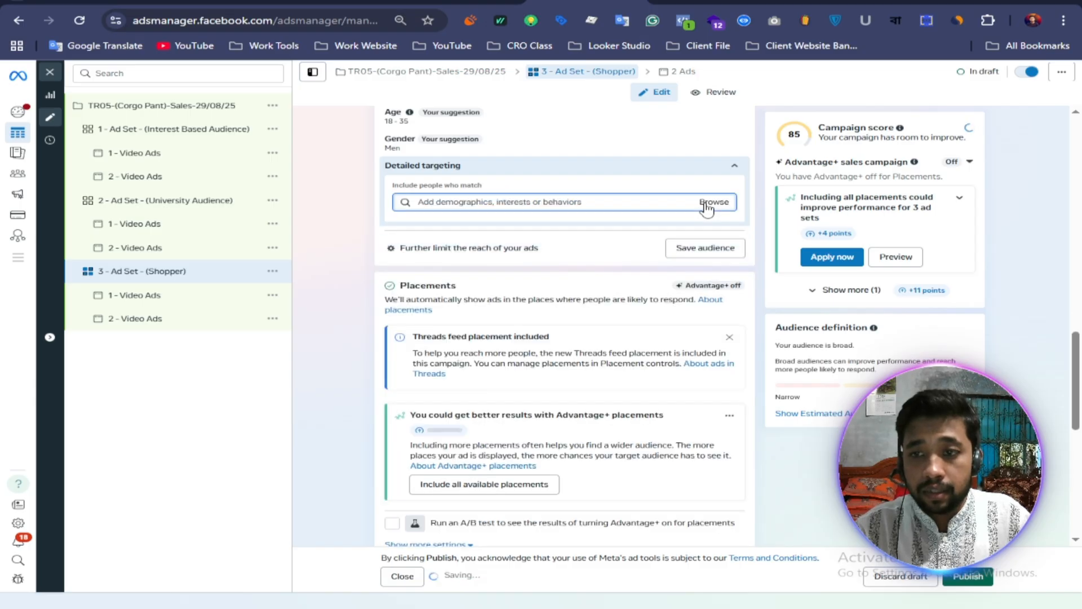
left_click(477, 202)
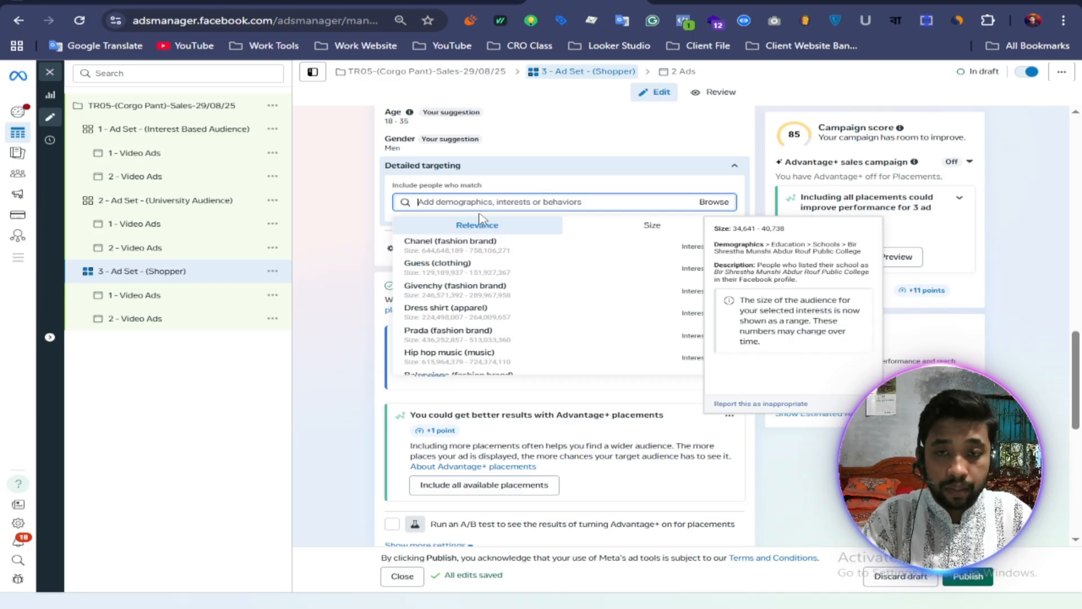
type("shopper")
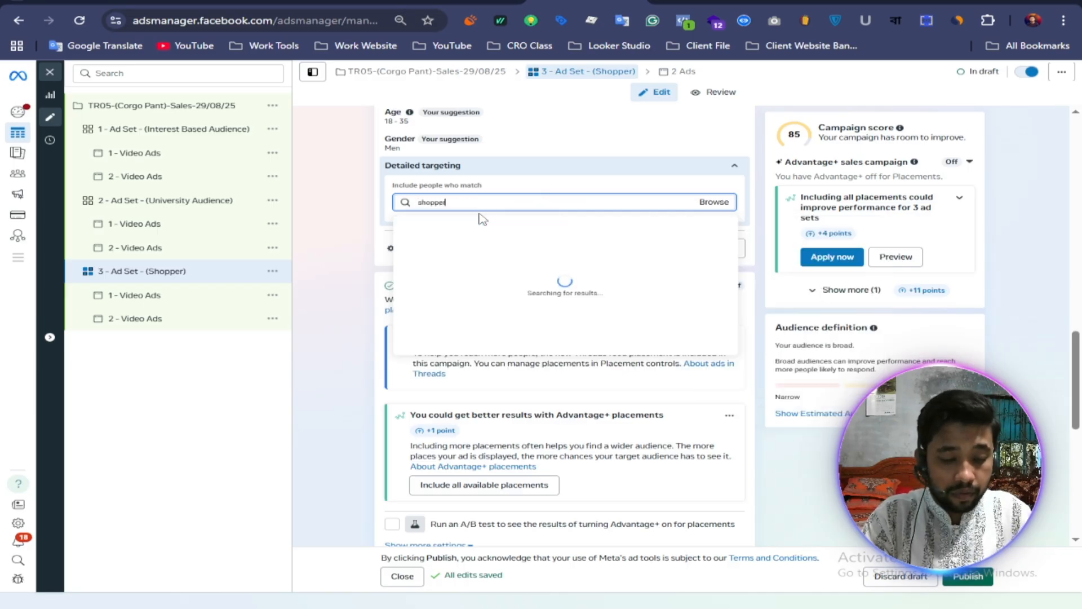
scroll(516, 301, "down", 5)
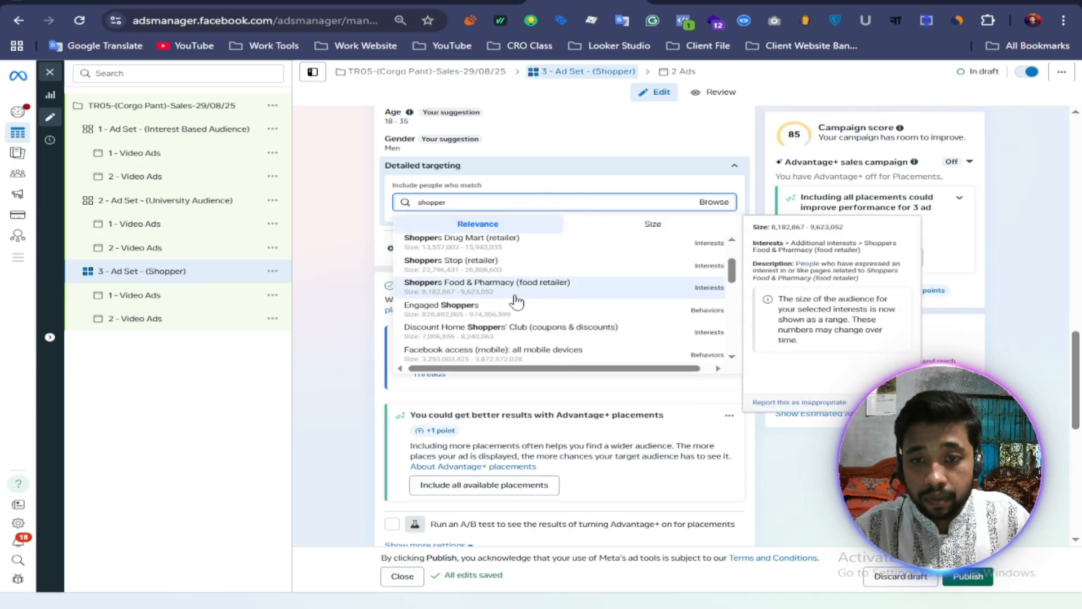
key("Return")
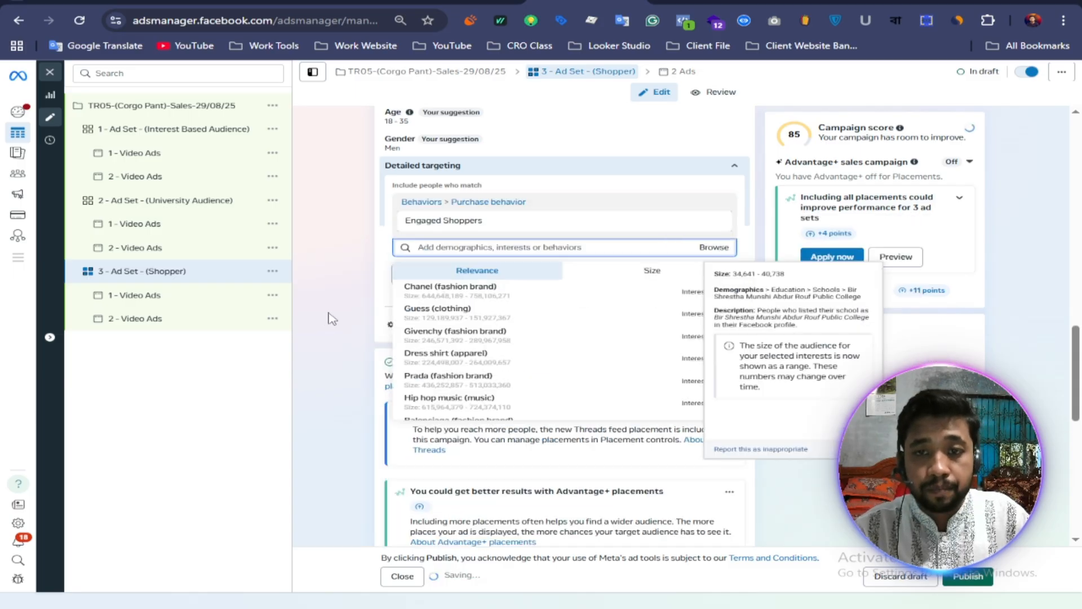
Add the suggested interests Online shopping (retail) and Shopping (retail) to the Shopper ad set's detailed targeting
scroll(461, 297, "down", 1)
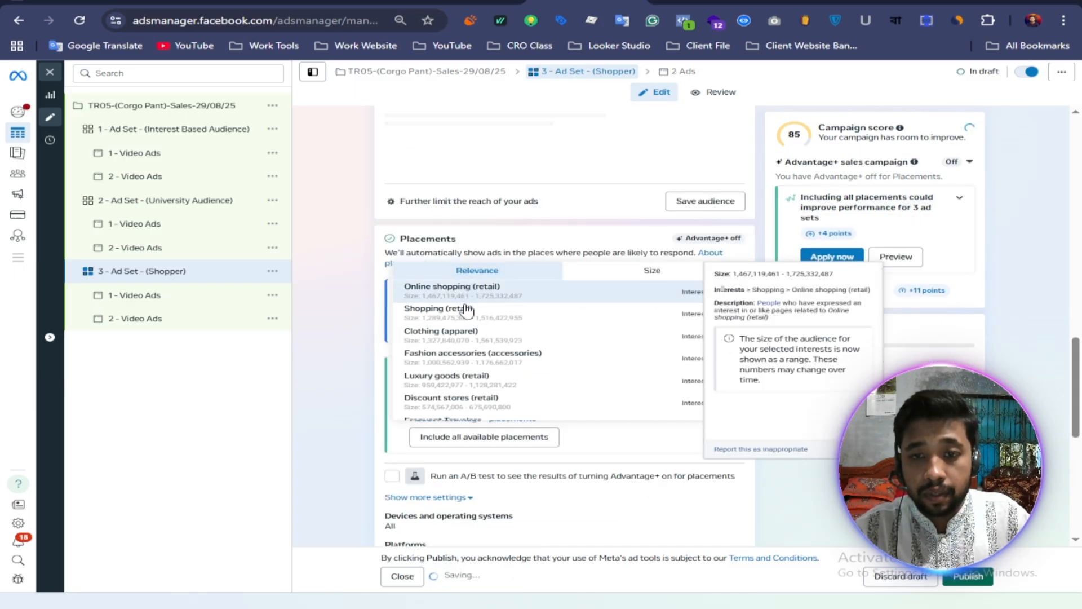
left_click(461, 297)
left_click(488, 333)
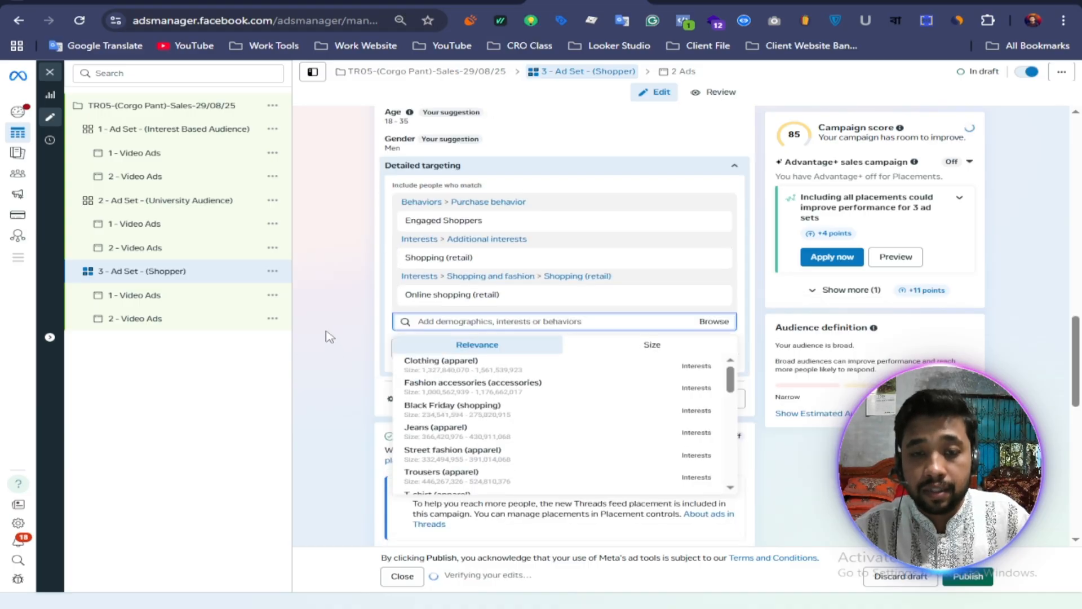
Open the TR05-(Corgo Pant)-Sales-29/08/25 campaign's settings and review its budget strategy and daily budget
scroll(331, 338, "up", 12)
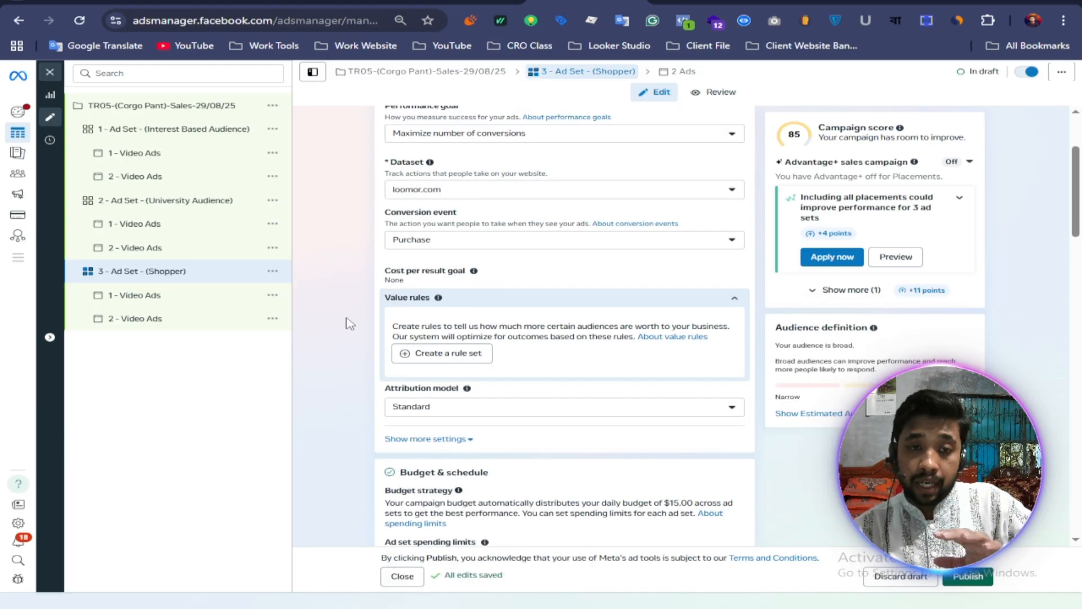
scroll(350, 324, "up", 3)
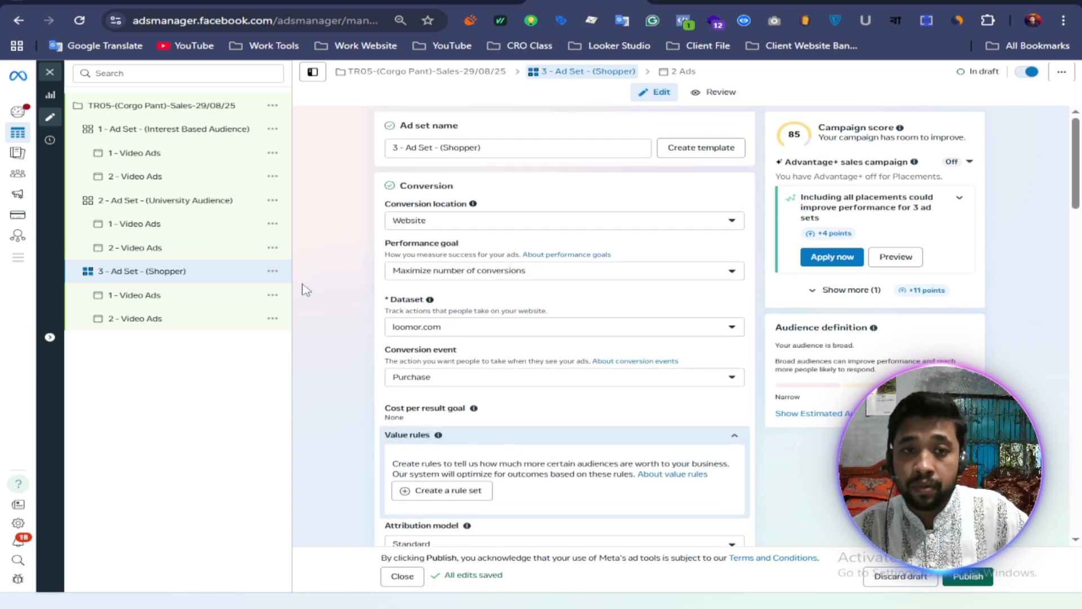
left_click(202, 112)
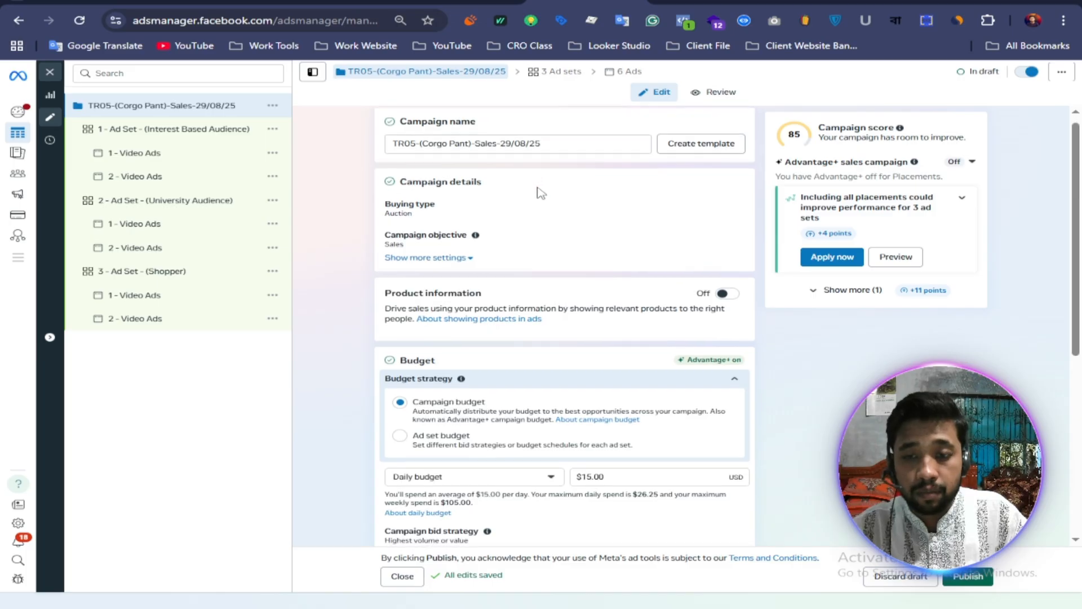
scroll(541, 191, "down", 2)
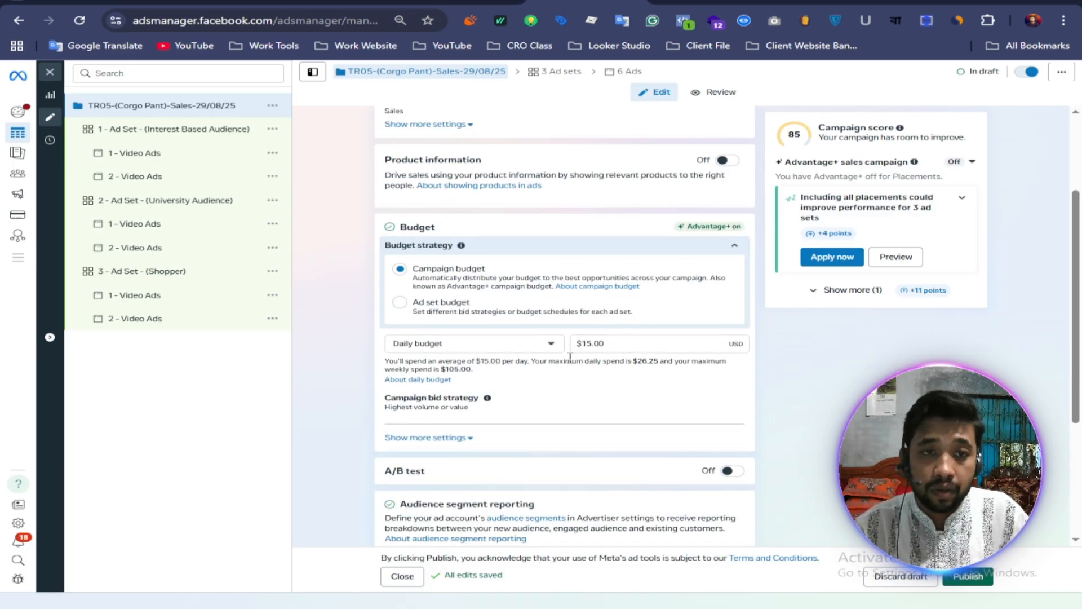
Review the audience and detailed targeting settings of the Interest Based Audience, University Audience and Shopper ad sets
left_click(198, 132)
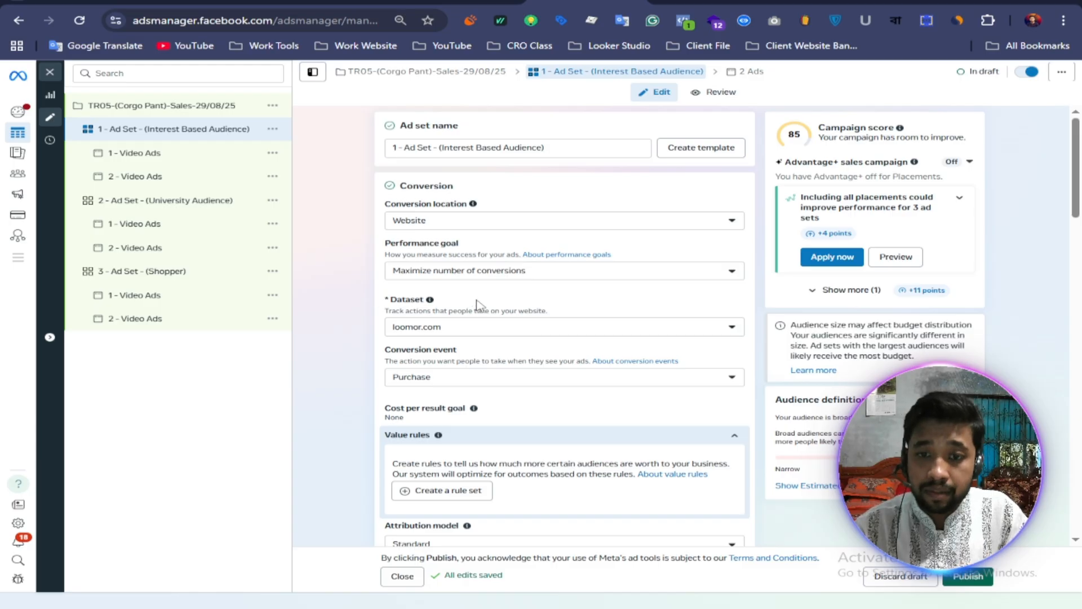
scroll(477, 308, "down", 15)
scroll(481, 307, "down", 5)
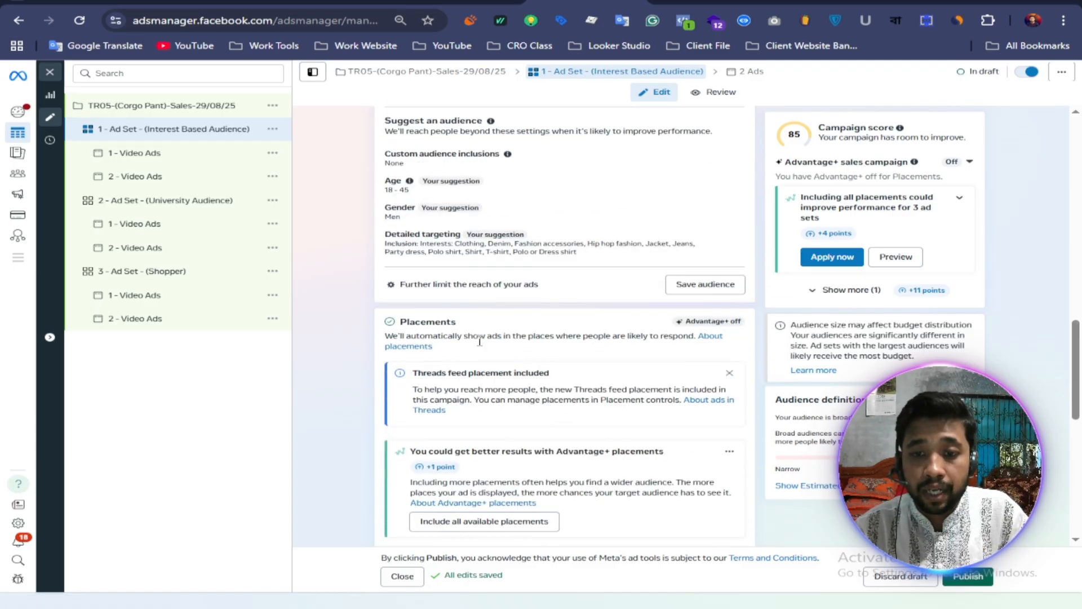
scroll(493, 295, "up", 3)
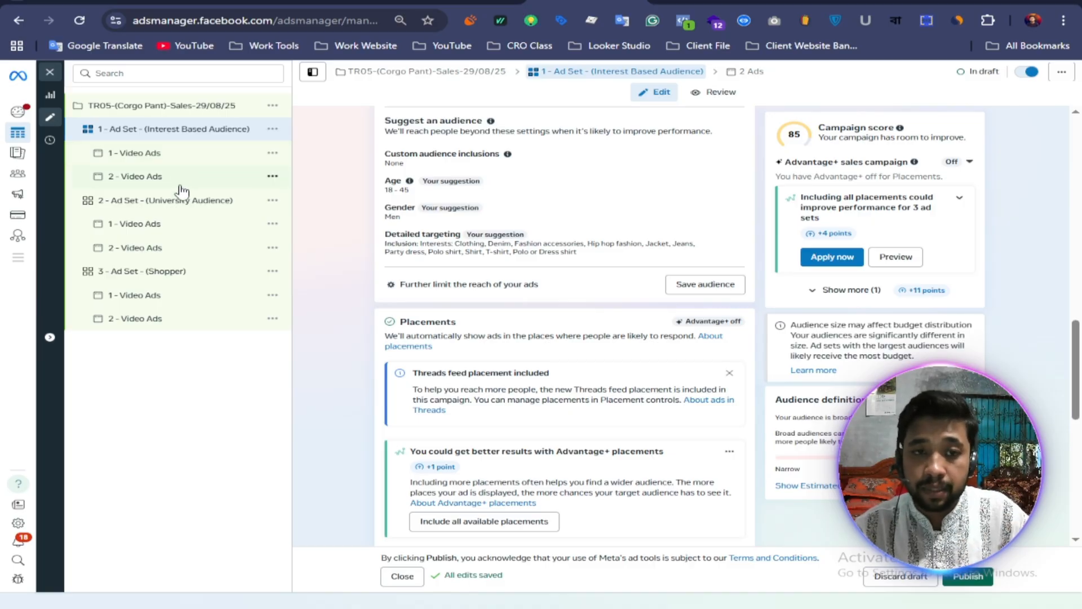
left_click(176, 206)
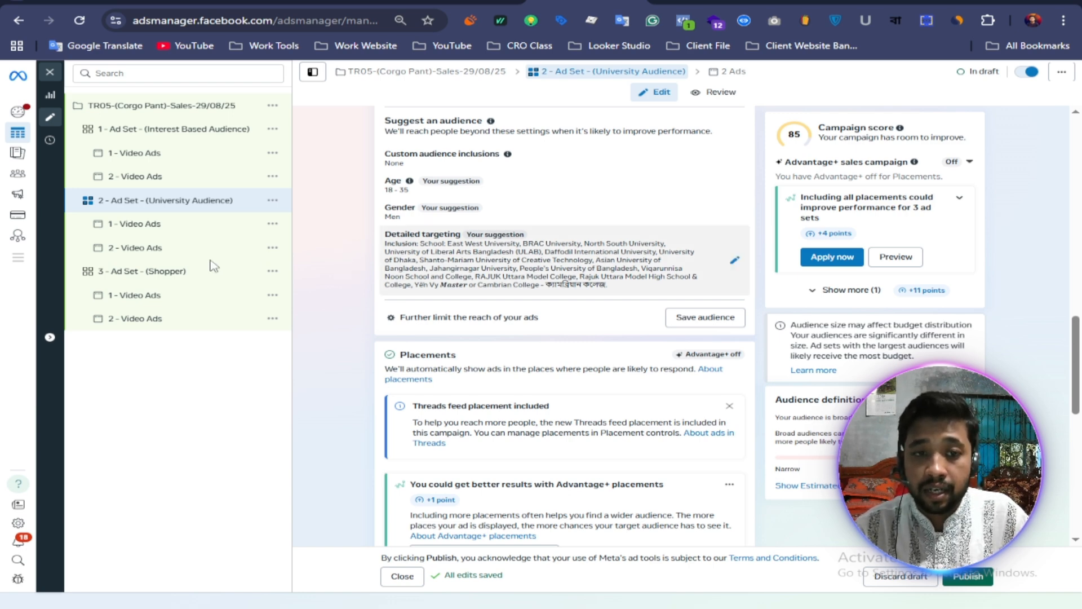
left_click(181, 271)
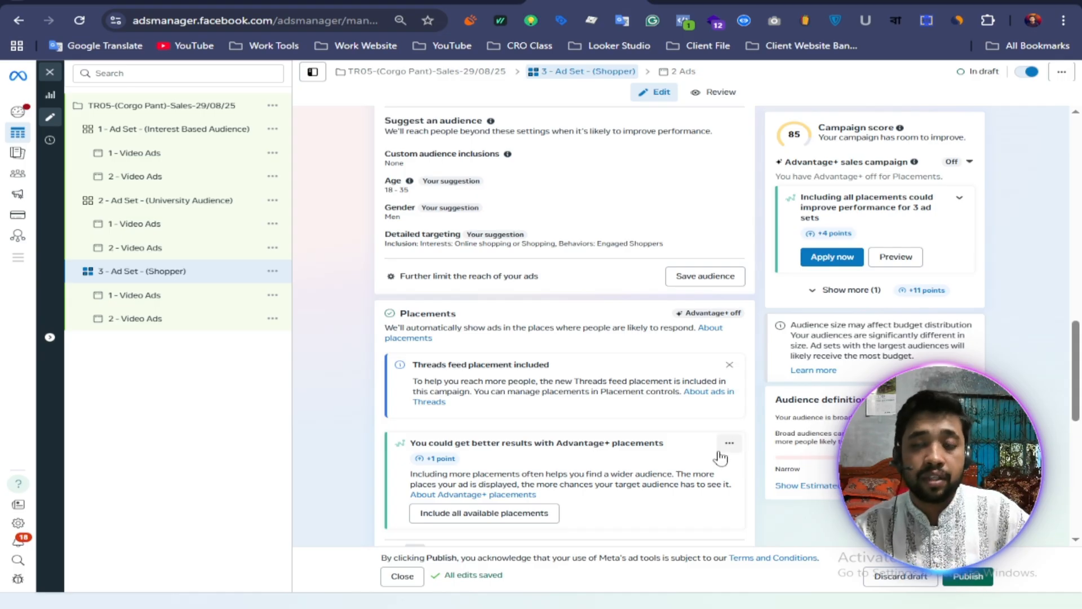
scroll(632, 361, "up", 15)
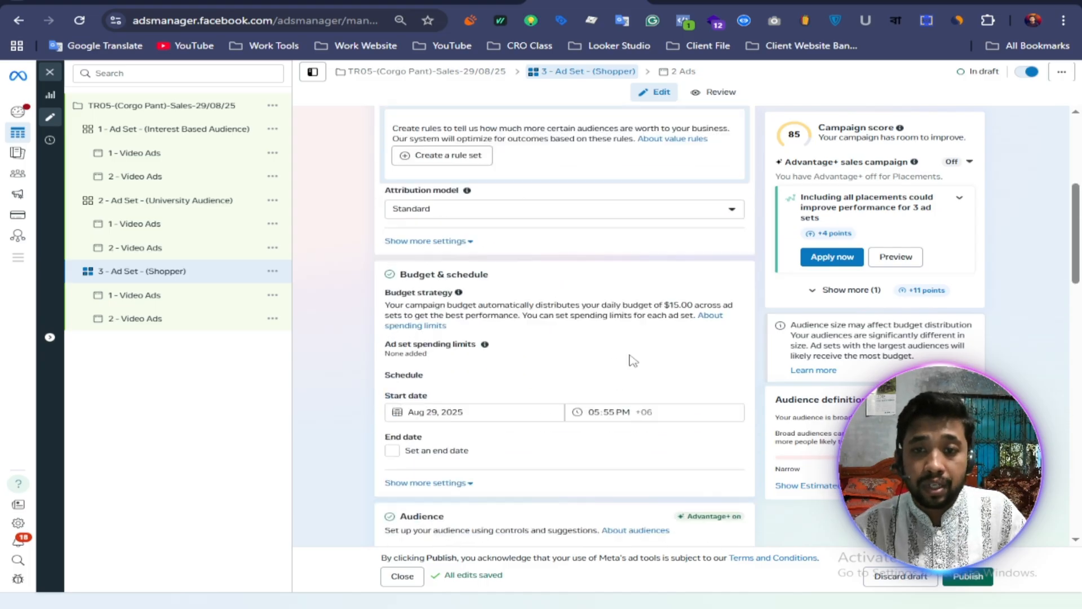